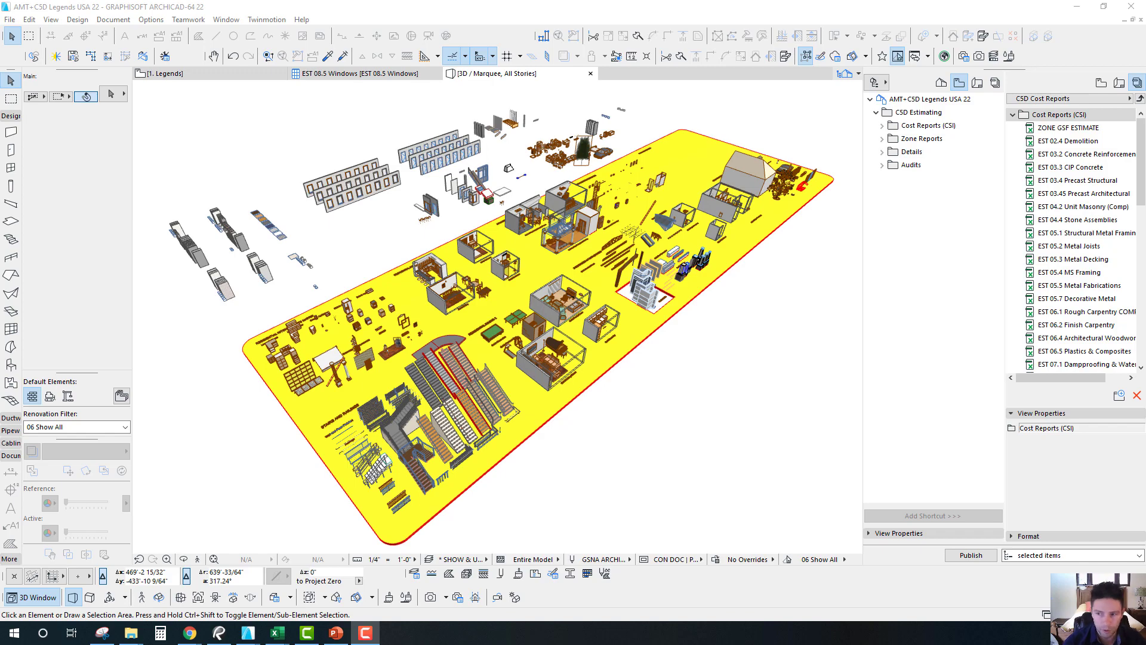
# Examine the 3D view of the legend objects laid out on the yellow slab, including the rooms and stairs.
pyautogui.scroll(-3, 511, 309)
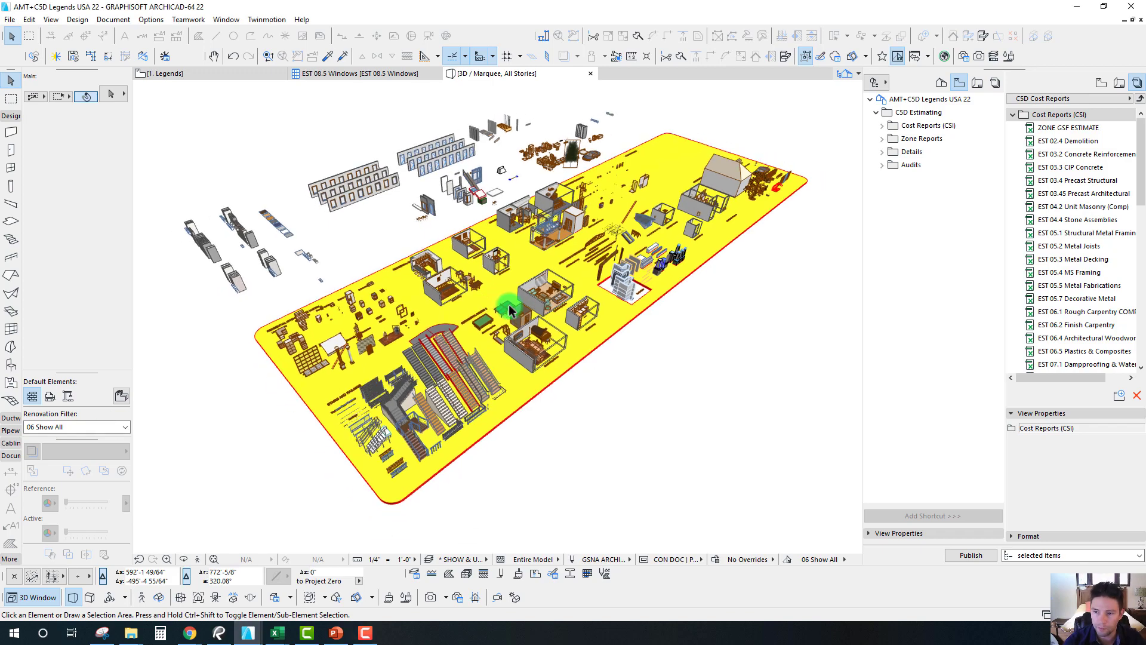
pyautogui.scroll(-1, 511, 310)
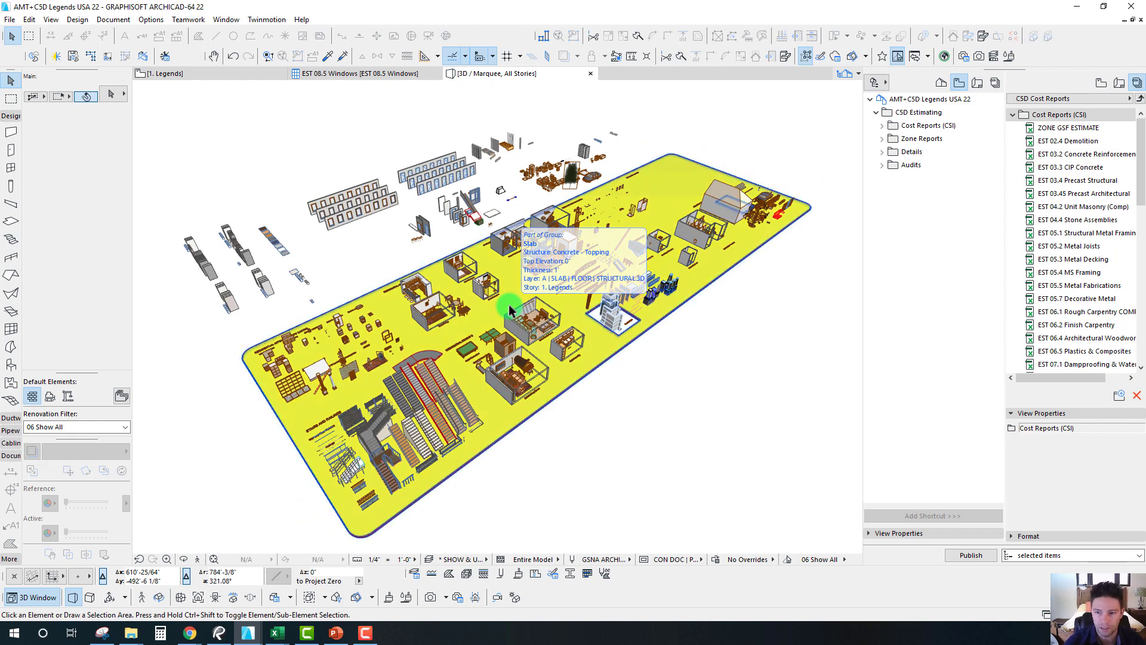
pyautogui.keyDown('shift'); pyautogui.moveTo(332, 248); pyautogui.dragTo(496, 392, button='middle'); pyautogui.keyUp('shift')
pyautogui.scroll(5, 340, 342)
pyautogui.keyDown('shift'); pyautogui.moveTo(198, 348); pyautogui.dragTo(514, 276, button='middle'); pyautogui.keyUp('shift')
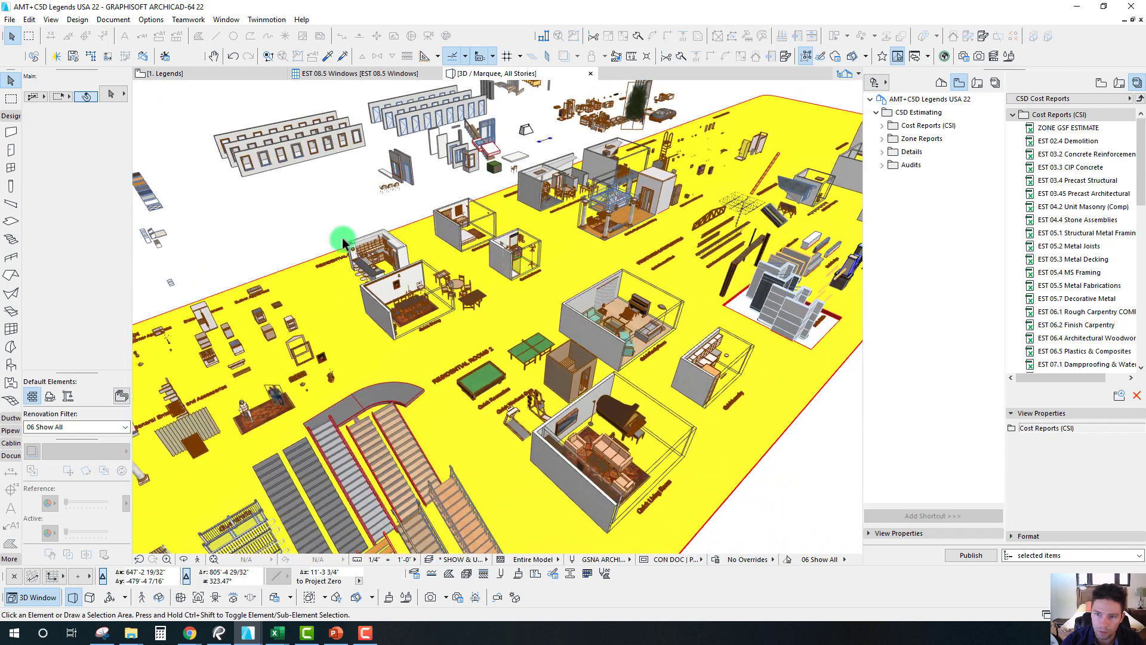
# Switch to the 1. Legends floor plan and examine the 1/2" gypsum board interior walls in the Wood Frame (Type V) Composite Structures Legend.
pyautogui.click(219, 77)
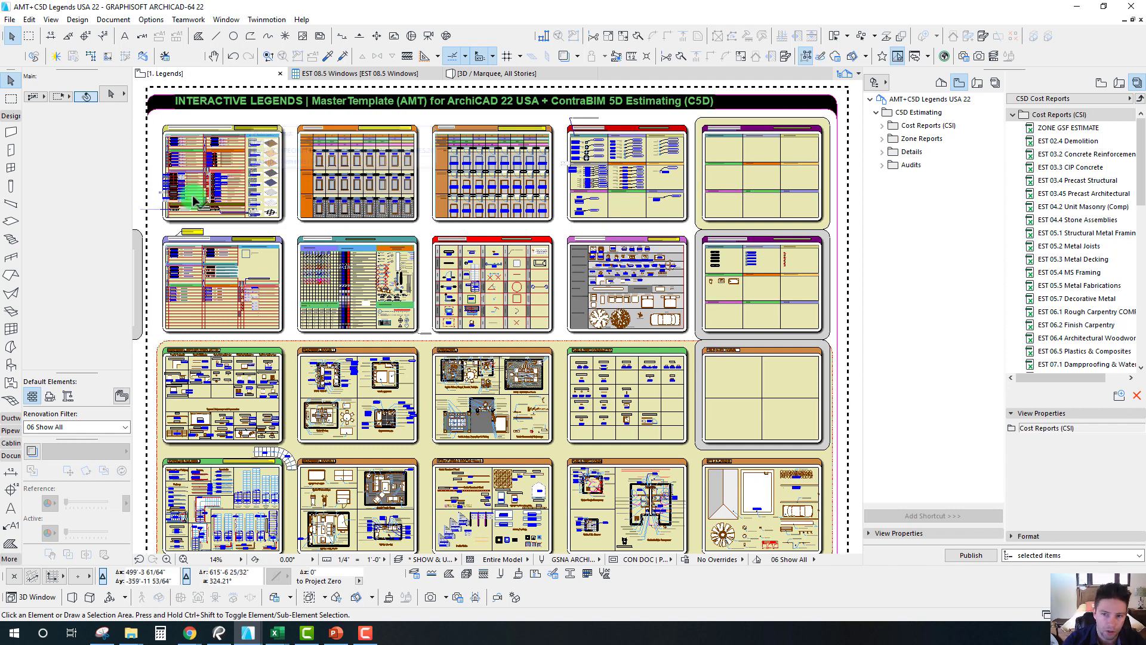
pyautogui.moveTo(293, 236); pyautogui.dragTo(297, 241, button='middle')
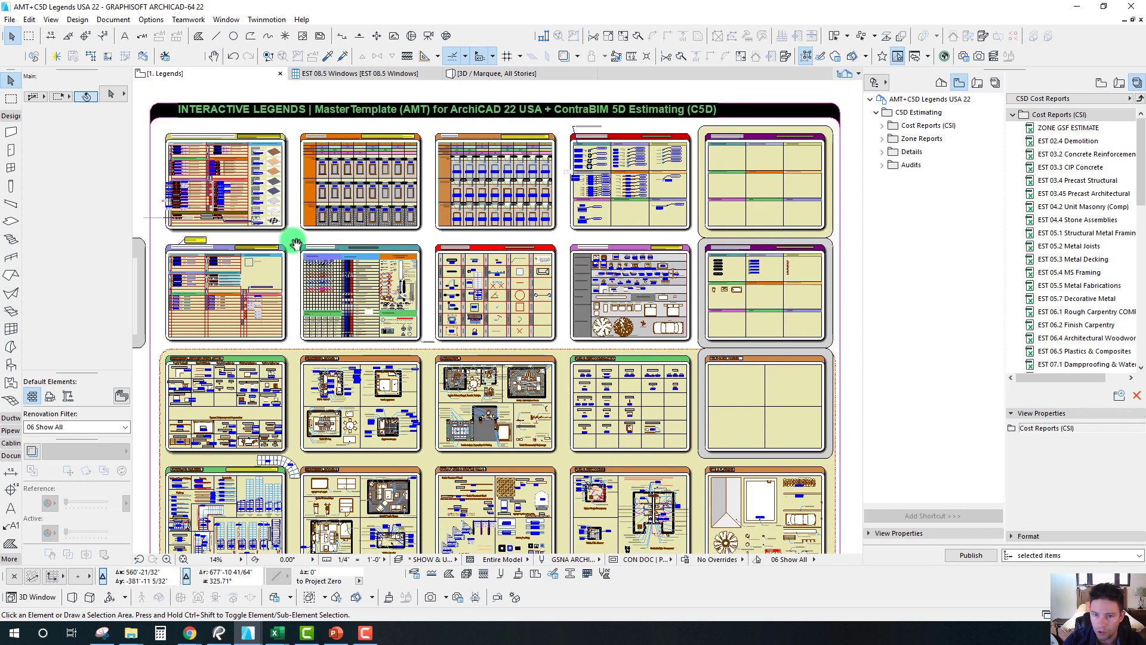
pyautogui.scroll(6, 258, 166)
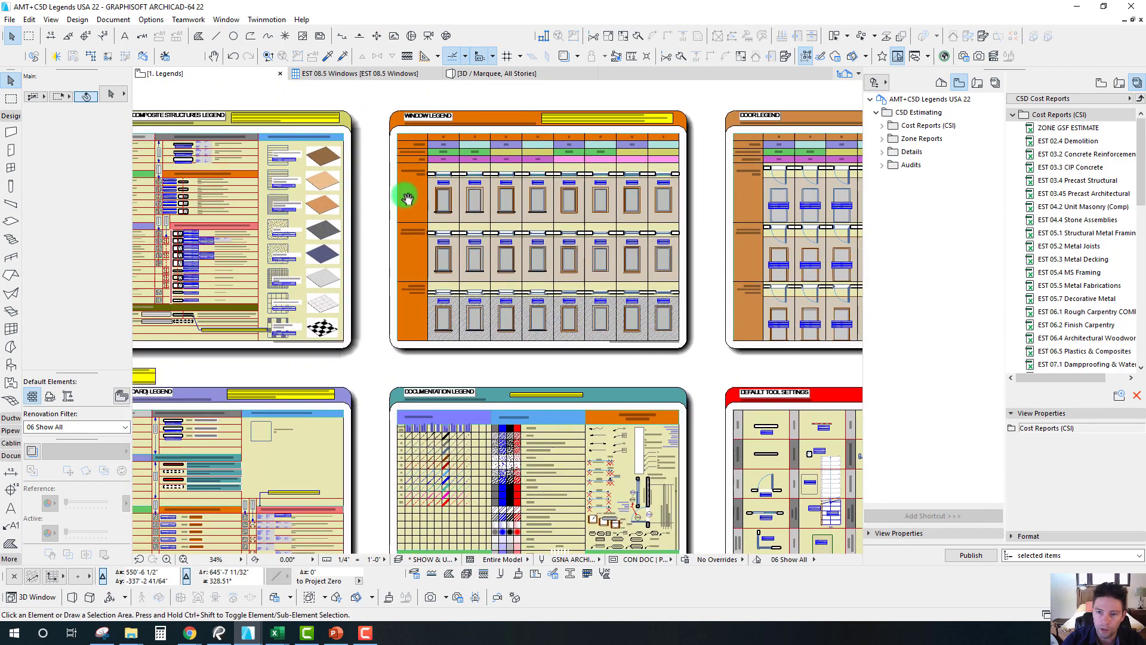
pyautogui.scroll(3, 355, 165)
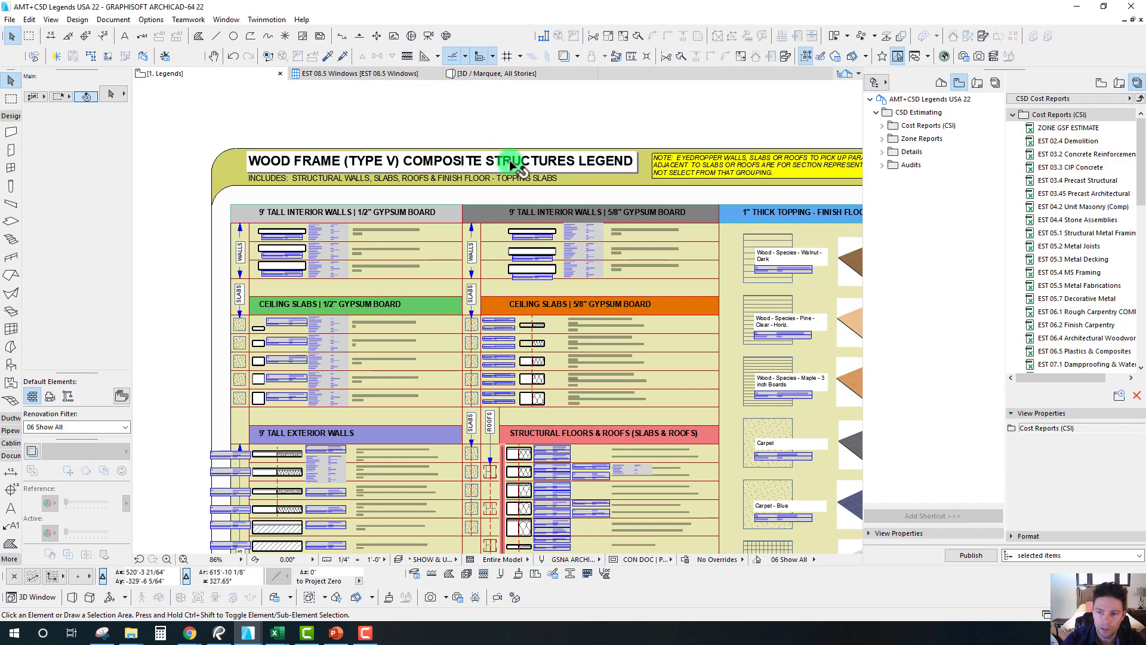
pyautogui.scroll(10, 273, 242)
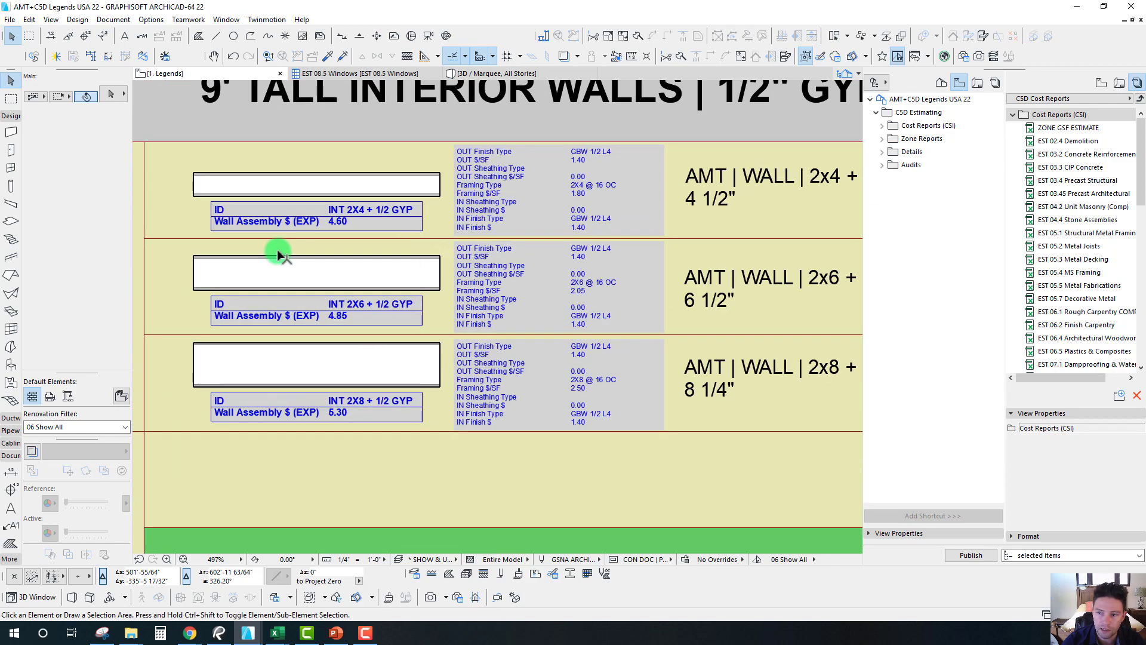
pyautogui.scroll(2, 481, 184)
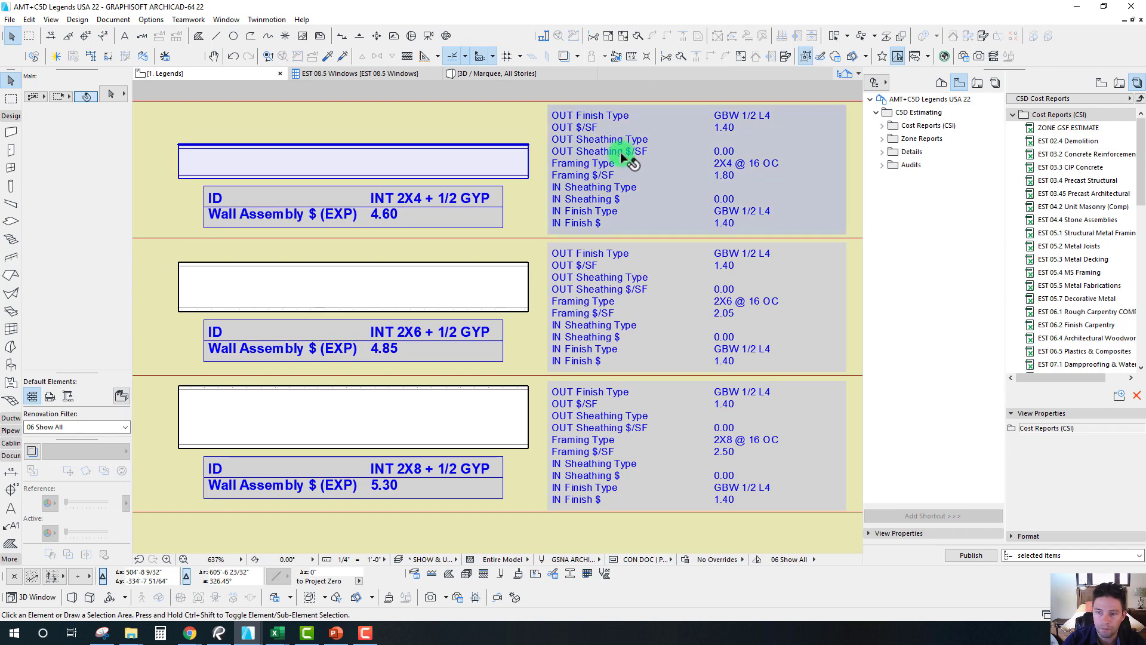
# Select the INT 2X4 + 1/2 GYP wall and review its framing details and wall finish properties.
pyautogui.click(498, 154)
pyautogui.click(113, 171)
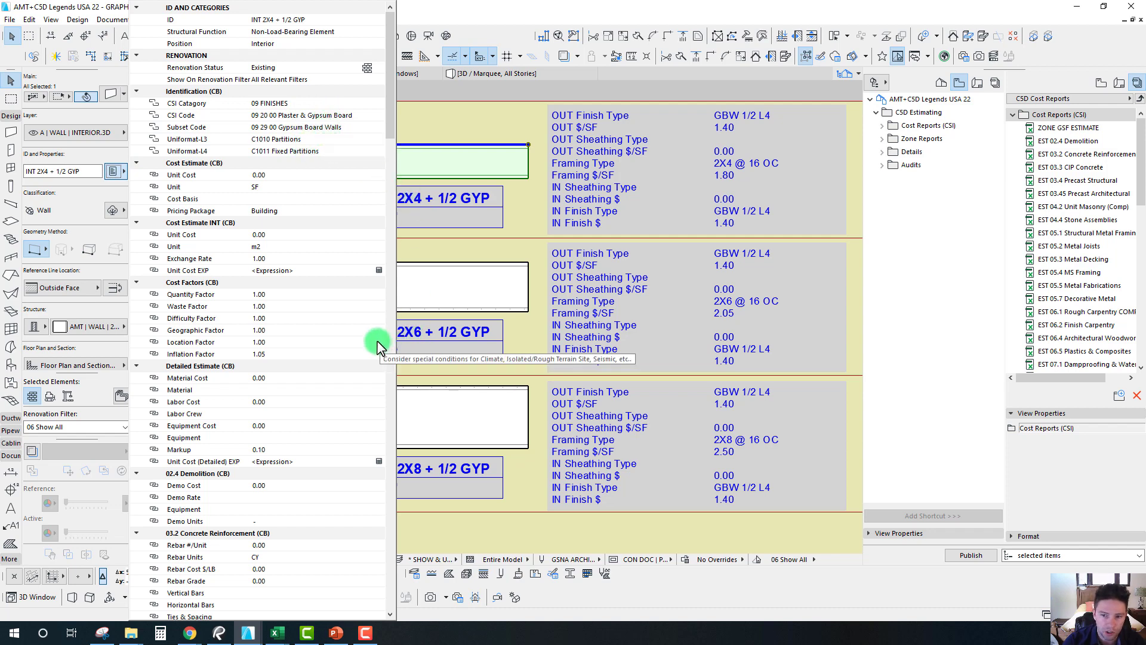
pyautogui.moveTo(385, 90); pyautogui.dragTo(387, 380)
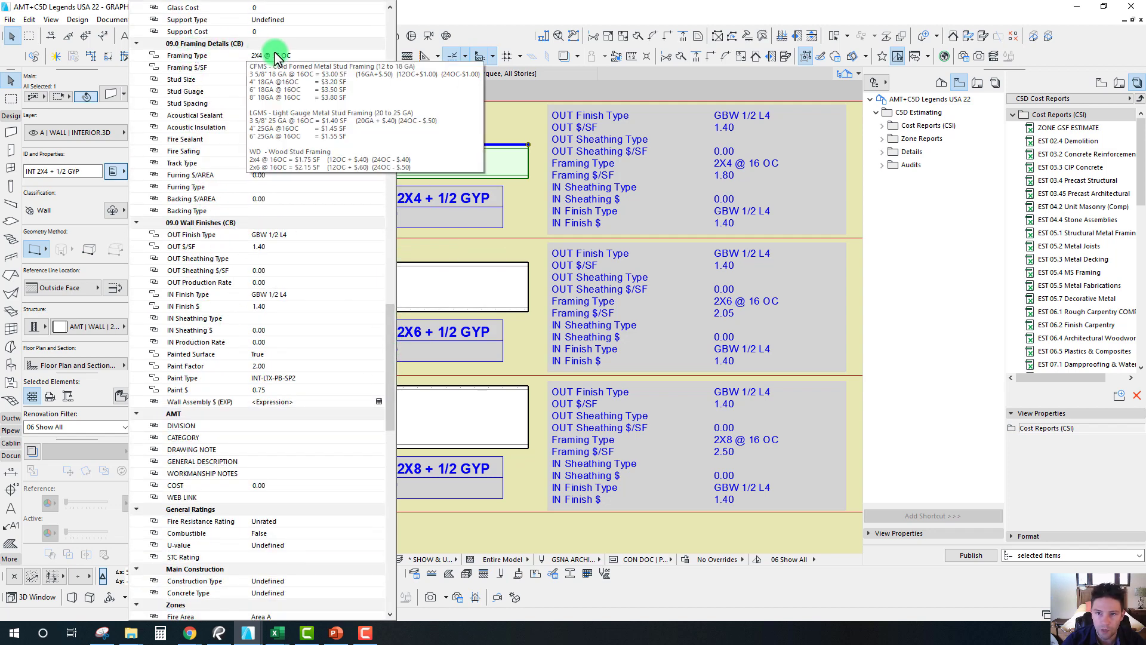
pyautogui.moveTo(492, 130); pyautogui.dragTo(488, 157, button='middle')
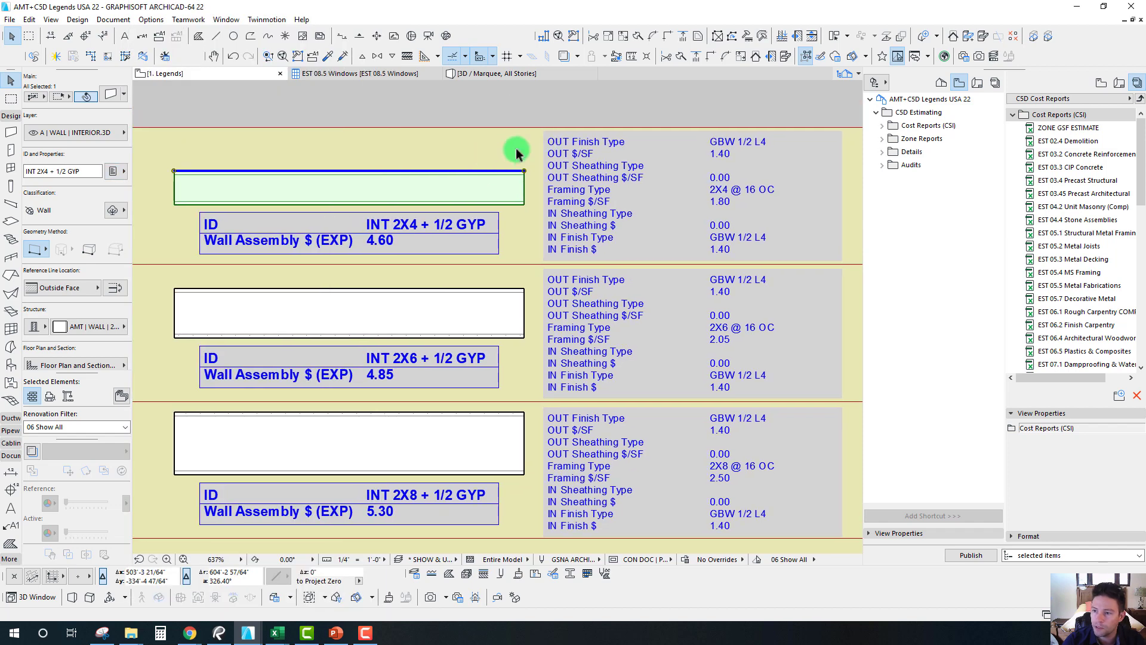
pyautogui.press('Escape')
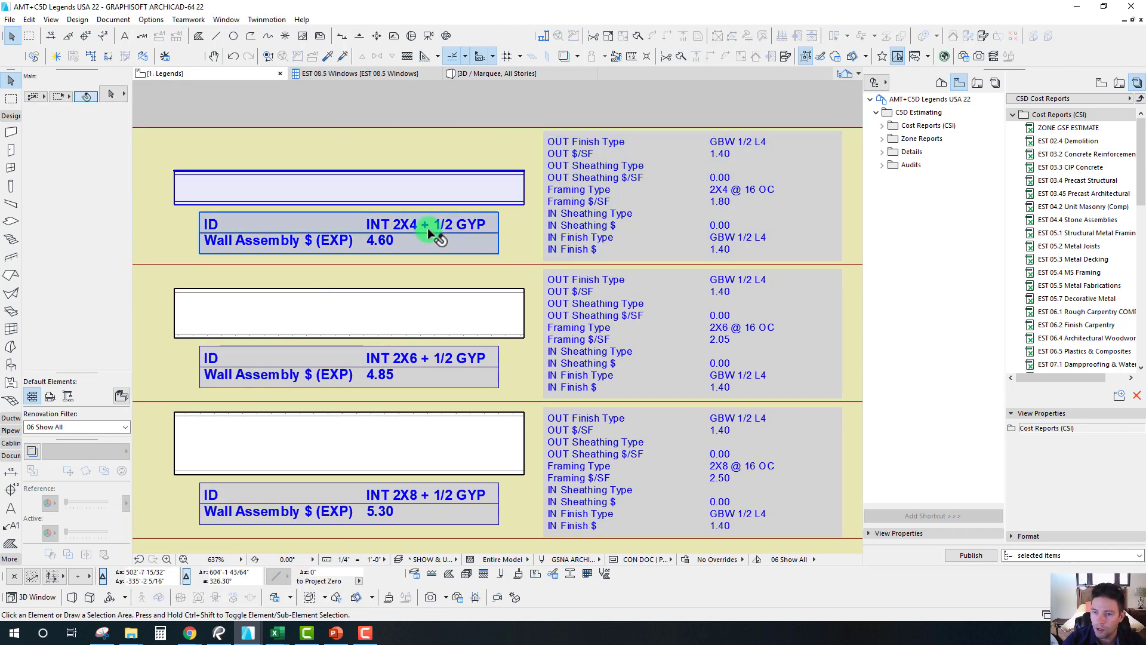
# Inspect the ID and Wall Assembly $ label beneath the 2x4 interior wall.
pyautogui.scroll(-3, 619, 179)
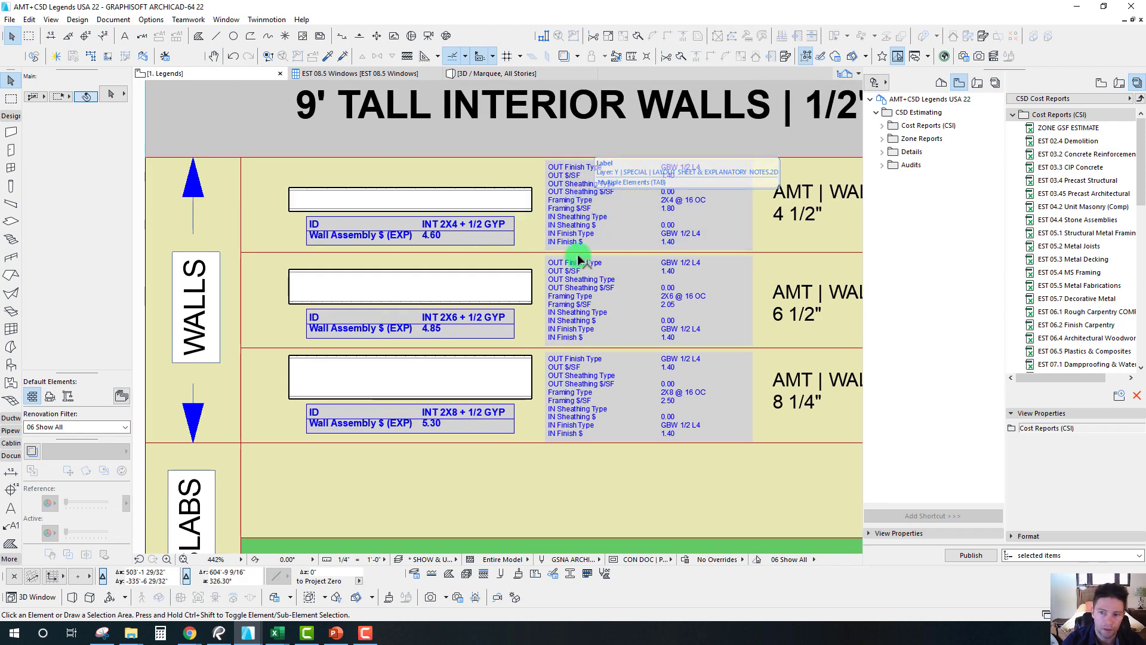
pyautogui.moveTo(543, 263); pyautogui.dragTo(600, 294, button='middle')
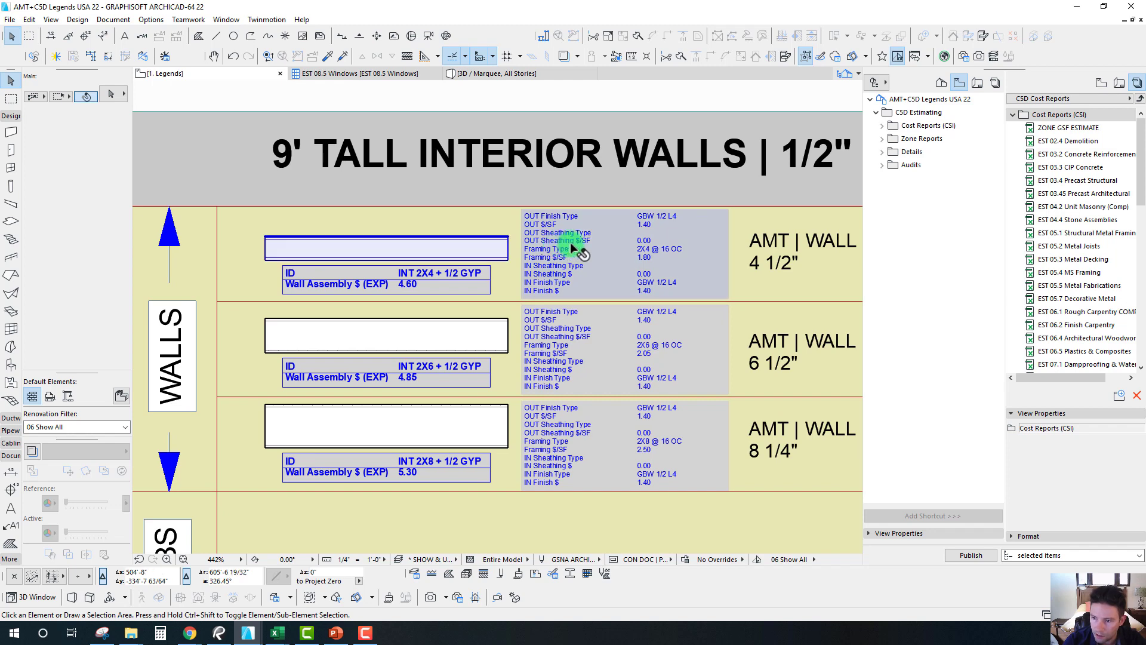
pyautogui.click(345, 286)
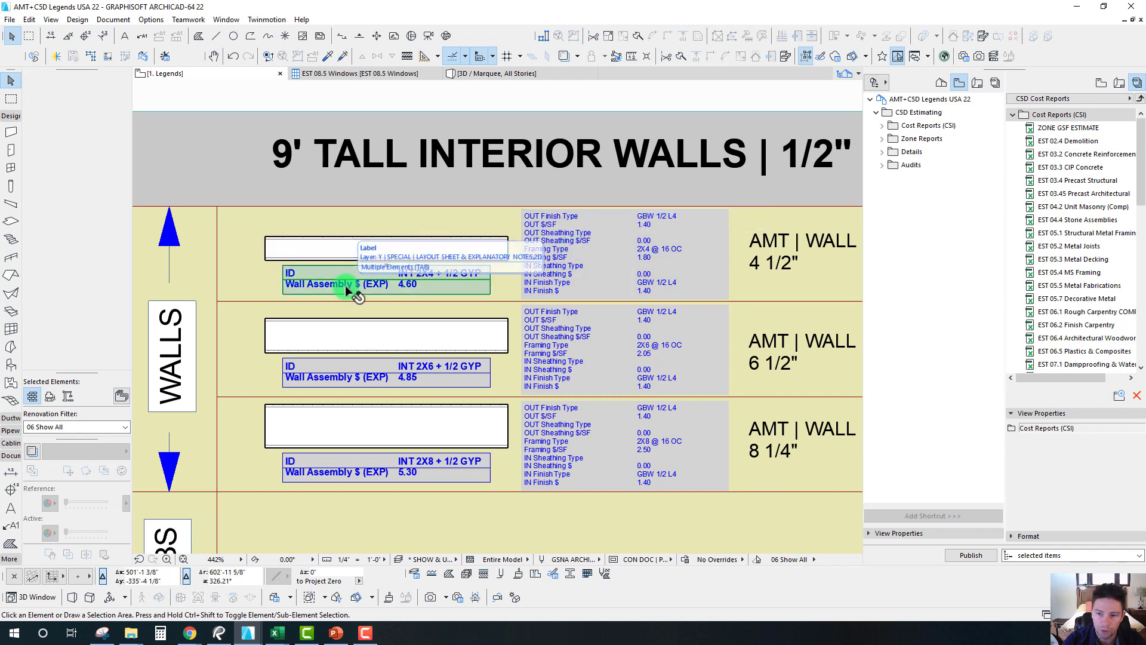
pyautogui.scroll(3, 377, 273)
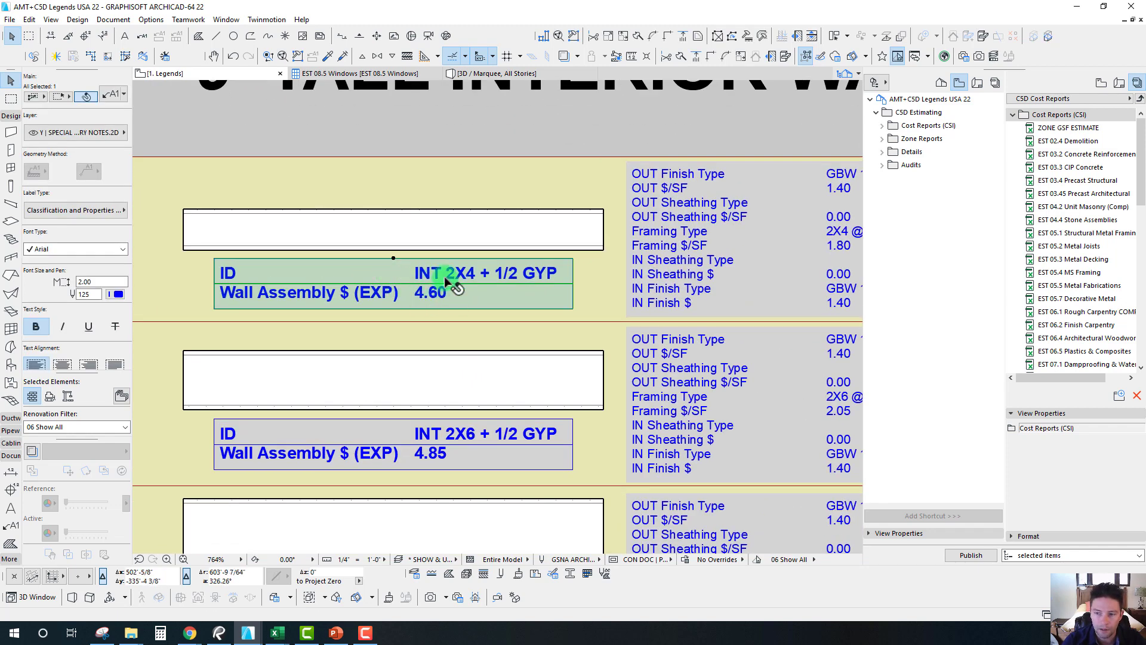
pyautogui.press('Escape')
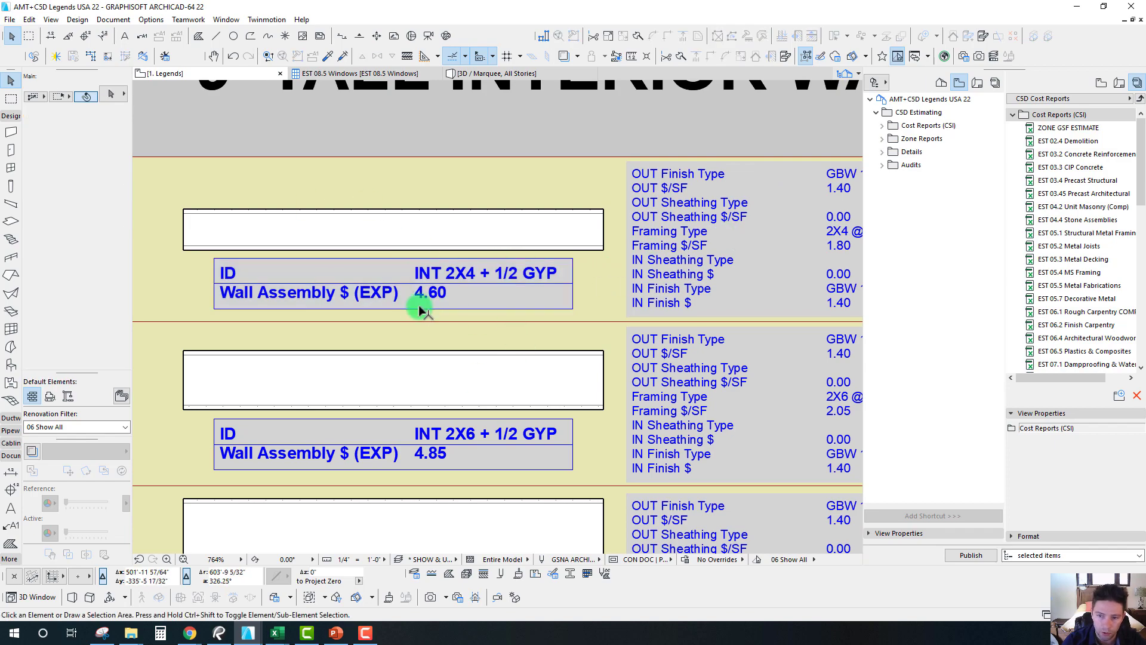
# Examine the ceiling slabs, exterior walls, special remodel walls, and structural floors and roofs in the wood frame legend.
pyautogui.scroll(-3, 421, 309)
pyautogui.scroll(-8, 439, 342)
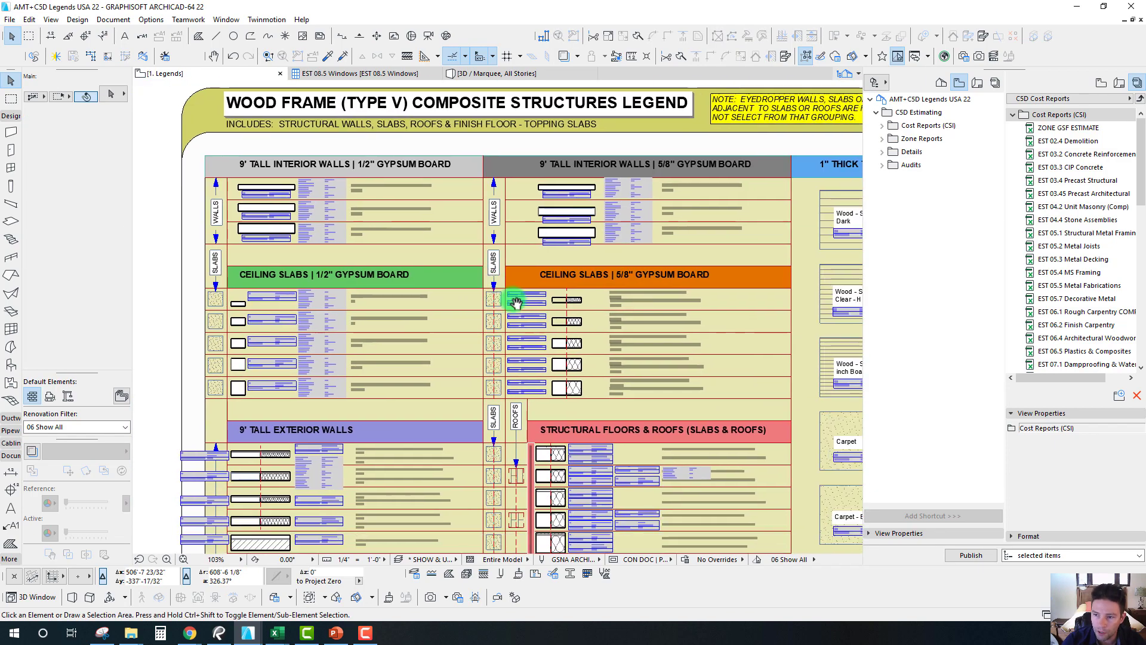
pyautogui.moveTo(516, 303); pyautogui.dragTo(514, 304, button='middle')
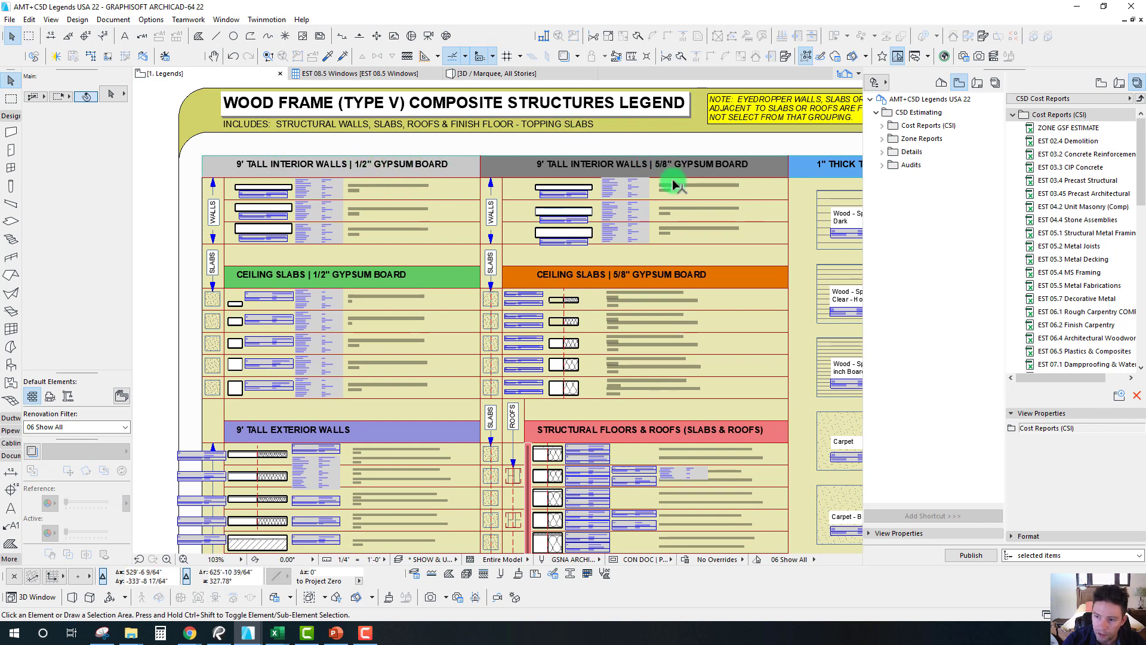
pyautogui.moveTo(551, 263); pyautogui.dragTo(548, 287, button='middle')
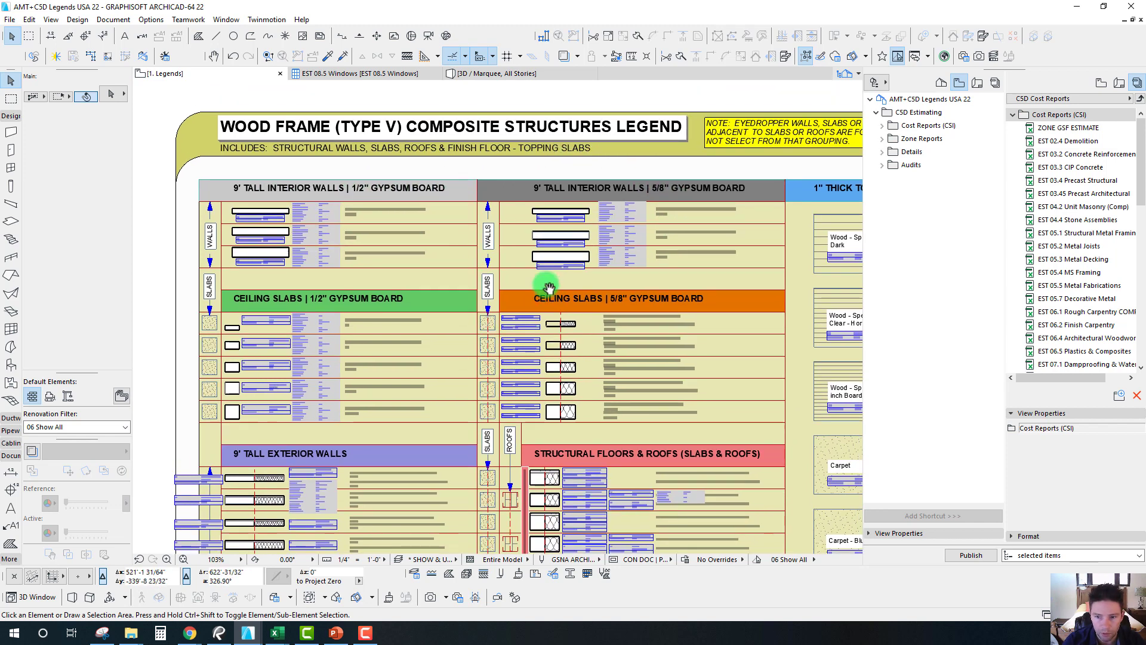
pyautogui.scroll(-5, 566, 347)
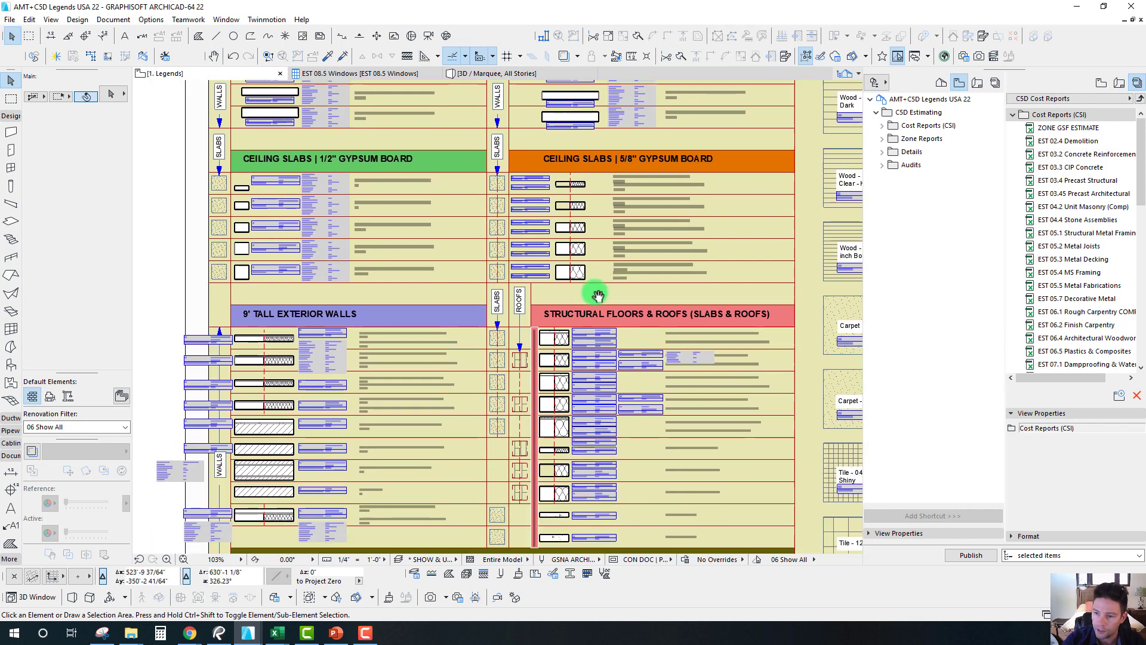
pyautogui.moveTo(603, 434); pyautogui.dragTo(597, 352, button='middle')
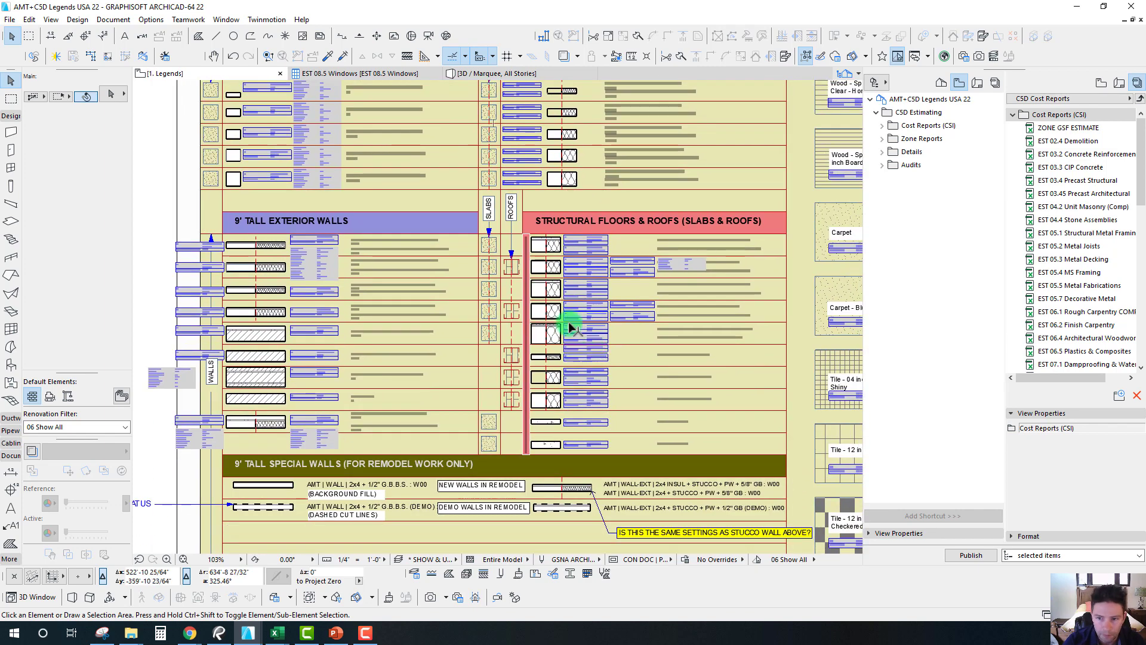
pyautogui.moveTo(505, 396); pyautogui.dragTo(520, 325, button='middle')
pyautogui.scroll(2, 234, 153)
pyautogui.moveTo(234, 154); pyautogui.dragTo(236, 352, button='middle')
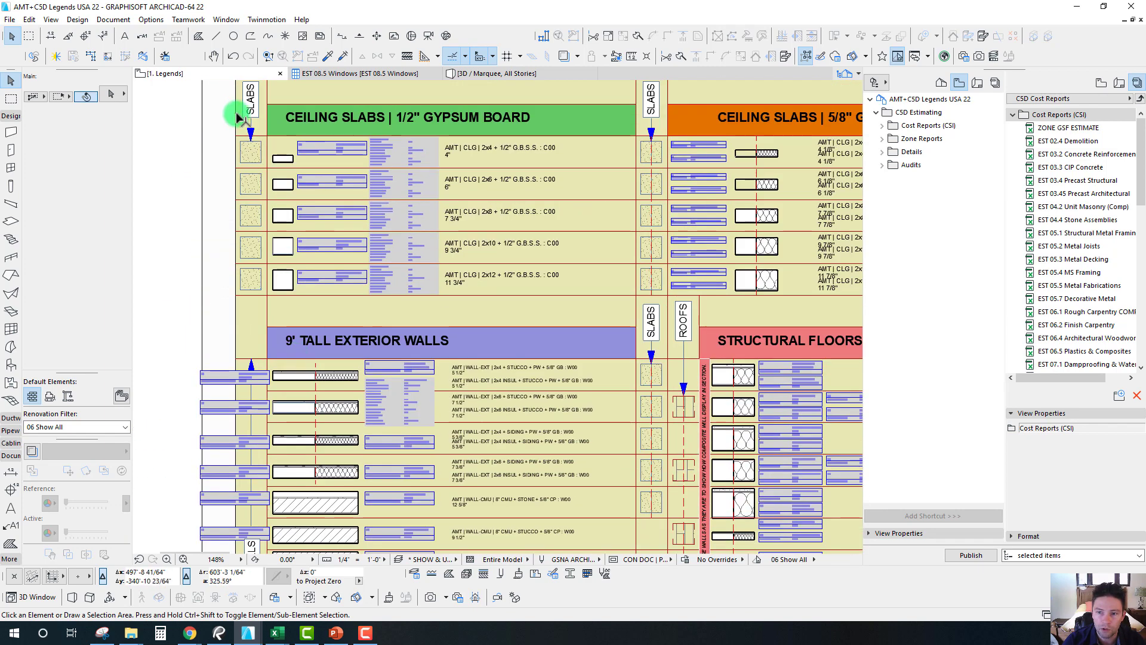
pyautogui.moveTo(501, 285); pyautogui.dragTo(414, 203, button='middle')
# Examine the Simple Model (Chip Board) Legend and the labels of its 1/2" gypsum board interior walls.
pyautogui.scroll(-3, 523, 375)
pyautogui.scroll(-2, 356, 330)
pyautogui.scroll(-4, 472, 421)
pyautogui.moveTo(410, 384); pyautogui.dragTo(401, 160, button='middle')
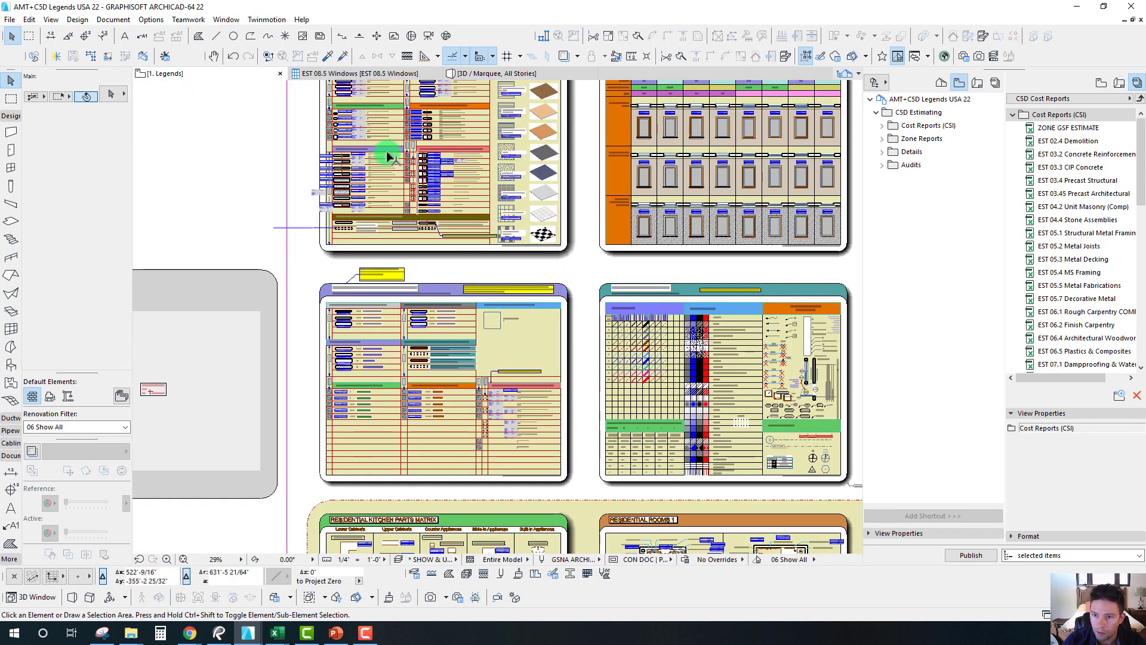
pyautogui.scroll(3, 422, 436)
pyautogui.moveTo(422, 435); pyautogui.dragTo(426, 424, button='middle')
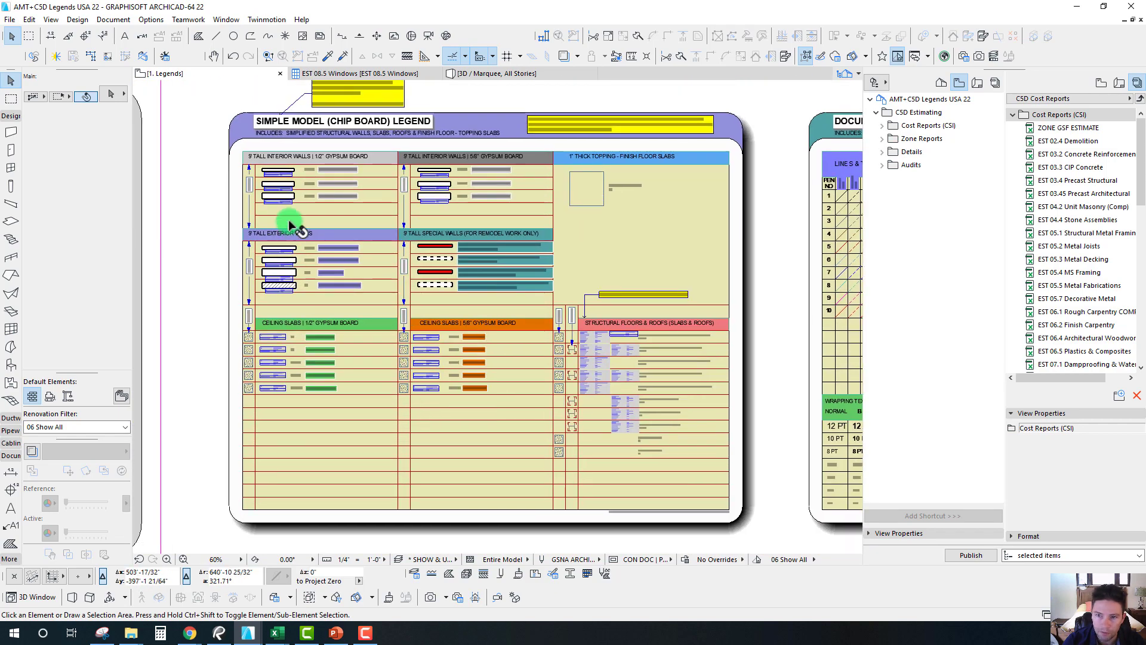
pyautogui.scroll(2, 289, 227)
pyautogui.moveTo(289, 227); pyautogui.dragTo(289, 274, button='middle')
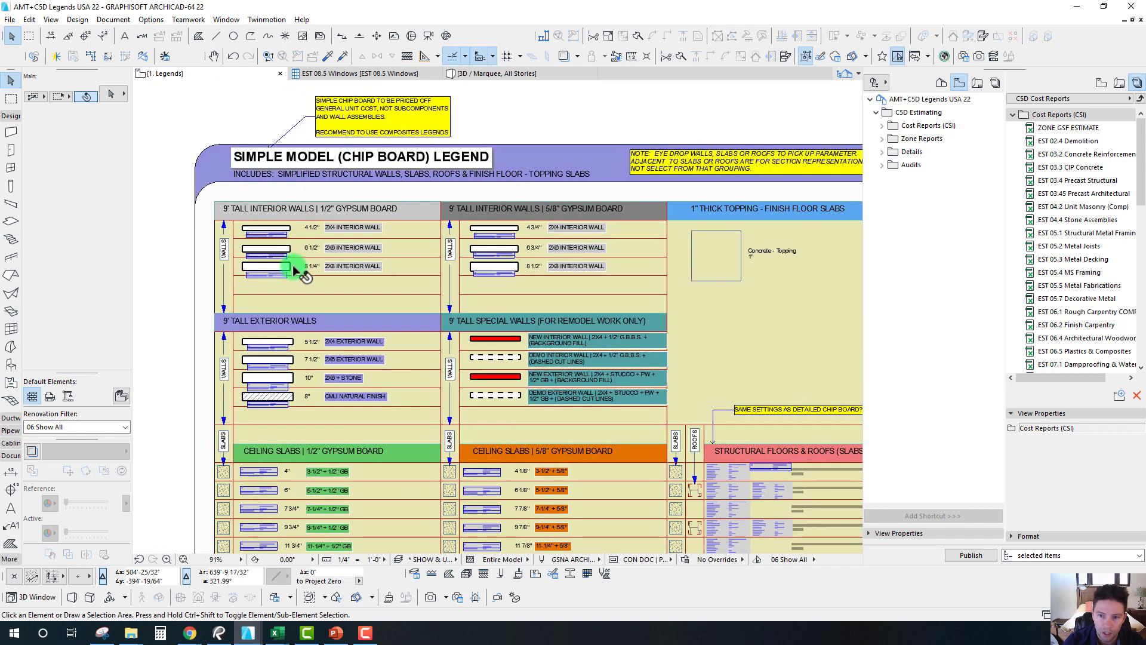
pyautogui.scroll(3, 289, 256)
pyautogui.scroll(2, 222, 230)
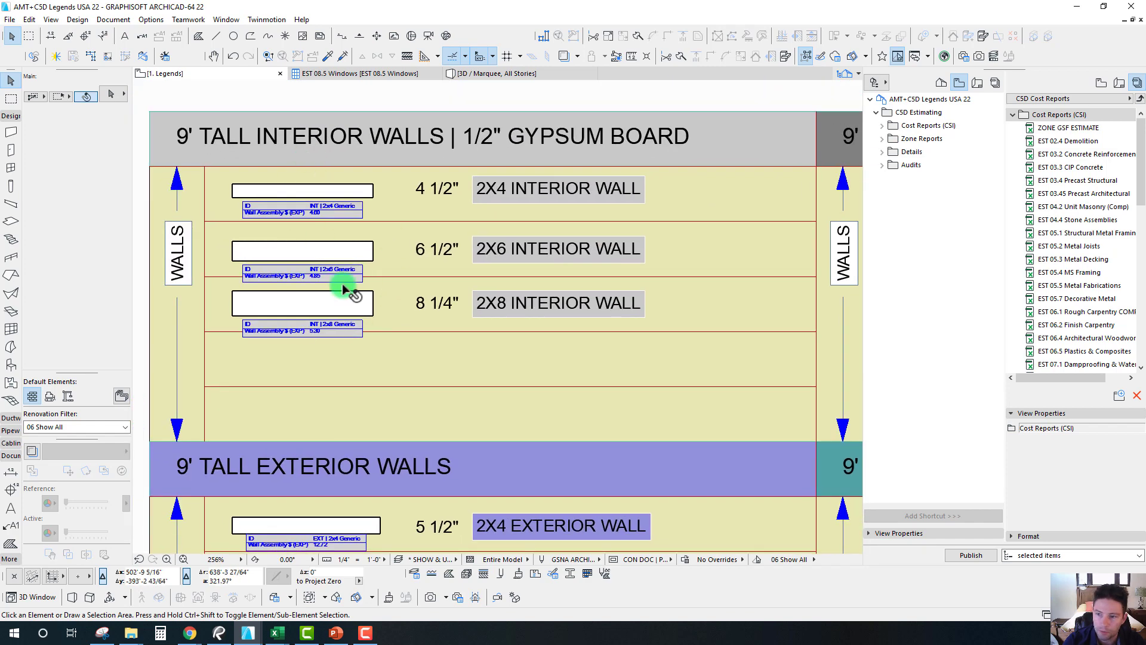
pyautogui.scroll(-6, 384, 328)
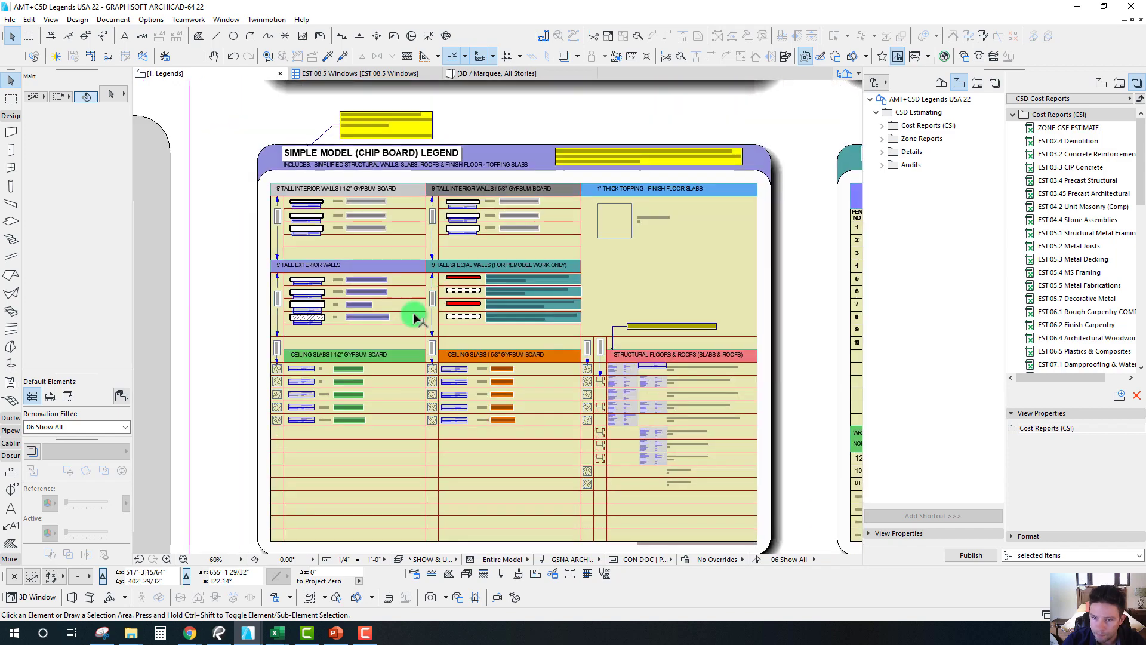
# Examine the cabinets and appliances in the Residential Kitchen Parts Matrix.
pyautogui.moveTo(560, 447); pyautogui.dragTo(504, 105, button='middle')
pyautogui.scroll(-2, 526, 371)
pyautogui.scroll(2, 411, 449)
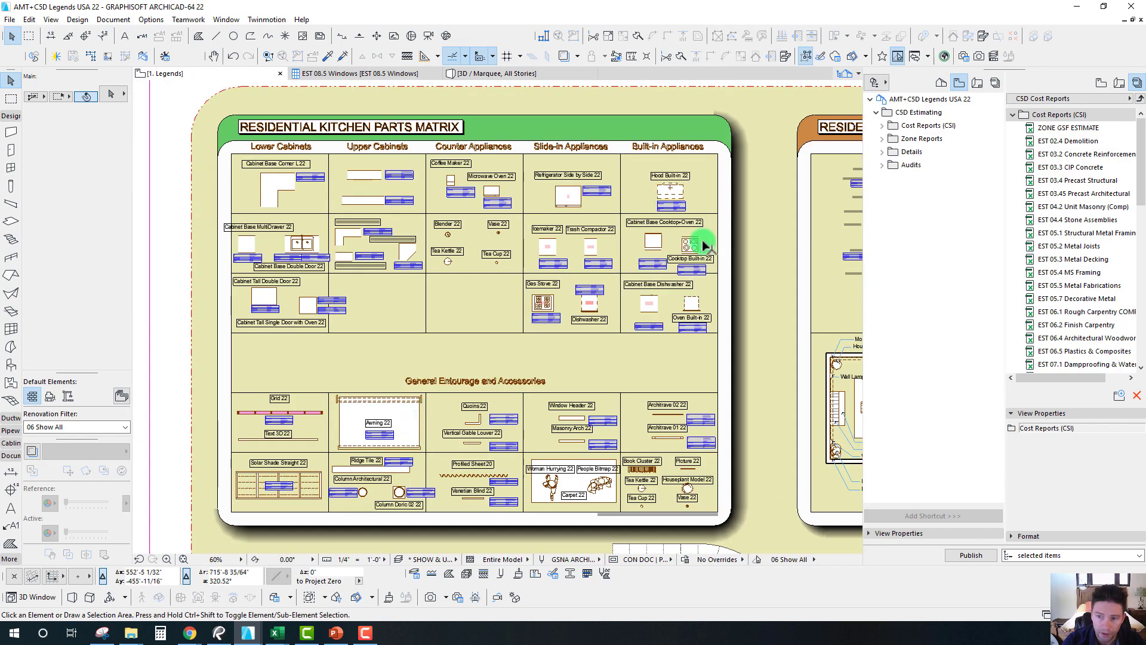
pyautogui.scroll(2, 332, 173)
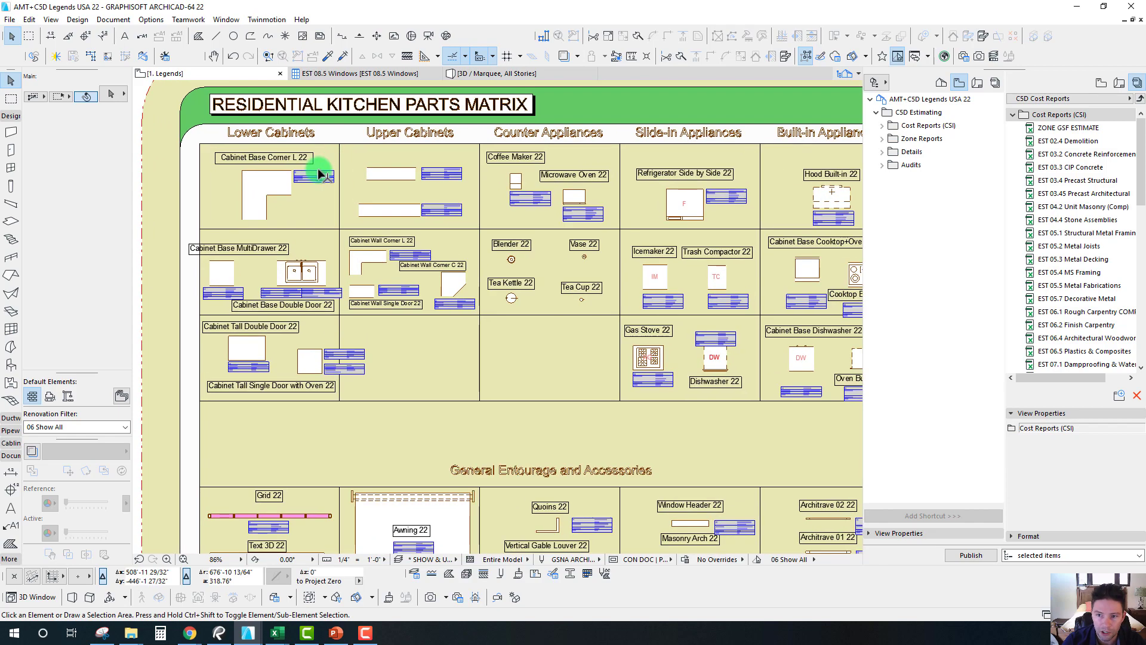
pyautogui.scroll(1, 287, 179)
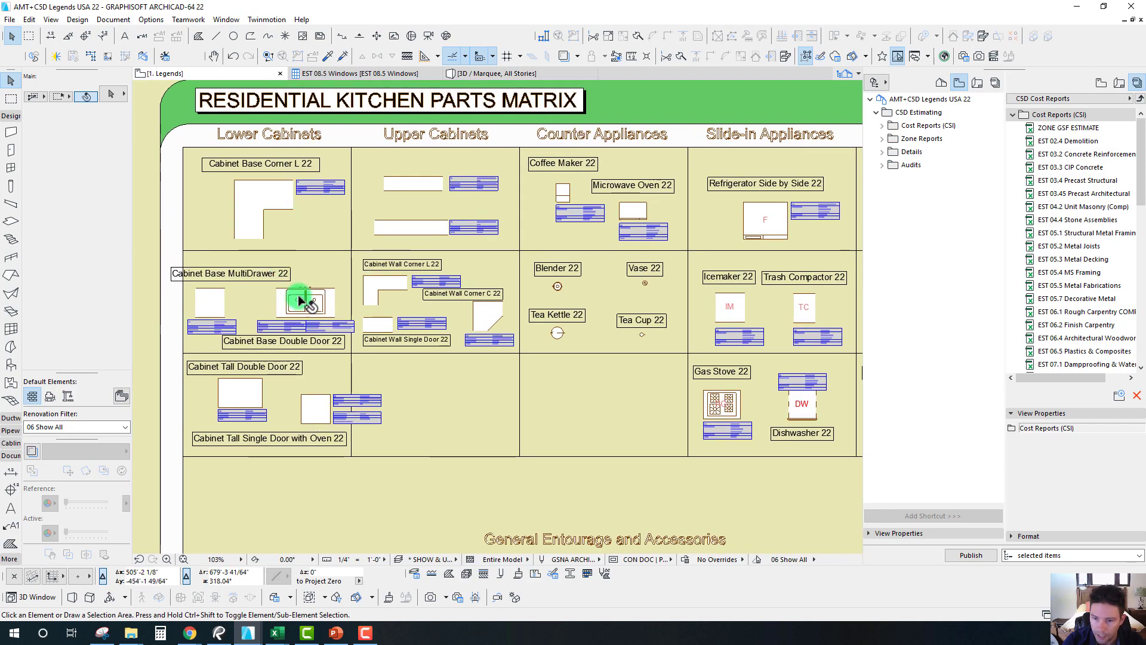
# Select the Cabinet Base Double Door 22 with the double sink and inspect its cost label.
pyautogui.scroll(6, 281, 309)
pyautogui.click(427, 254)
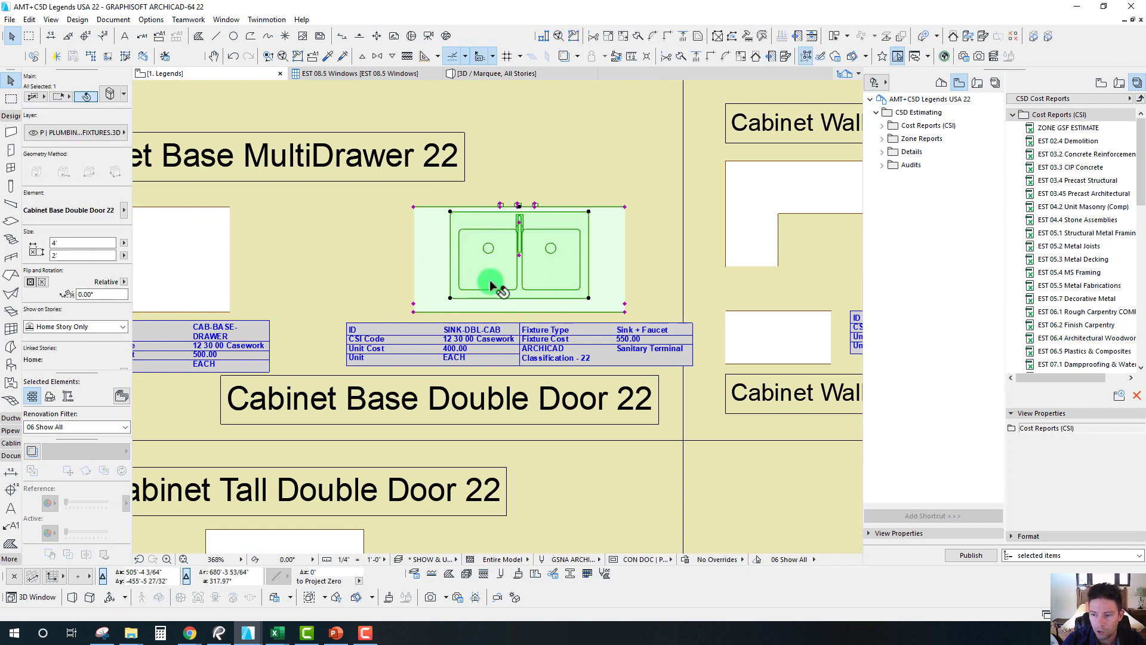
pyautogui.scroll(1, 469, 279)
pyautogui.moveTo(536, 290); pyautogui.dragTo(523, 315, button='middle')
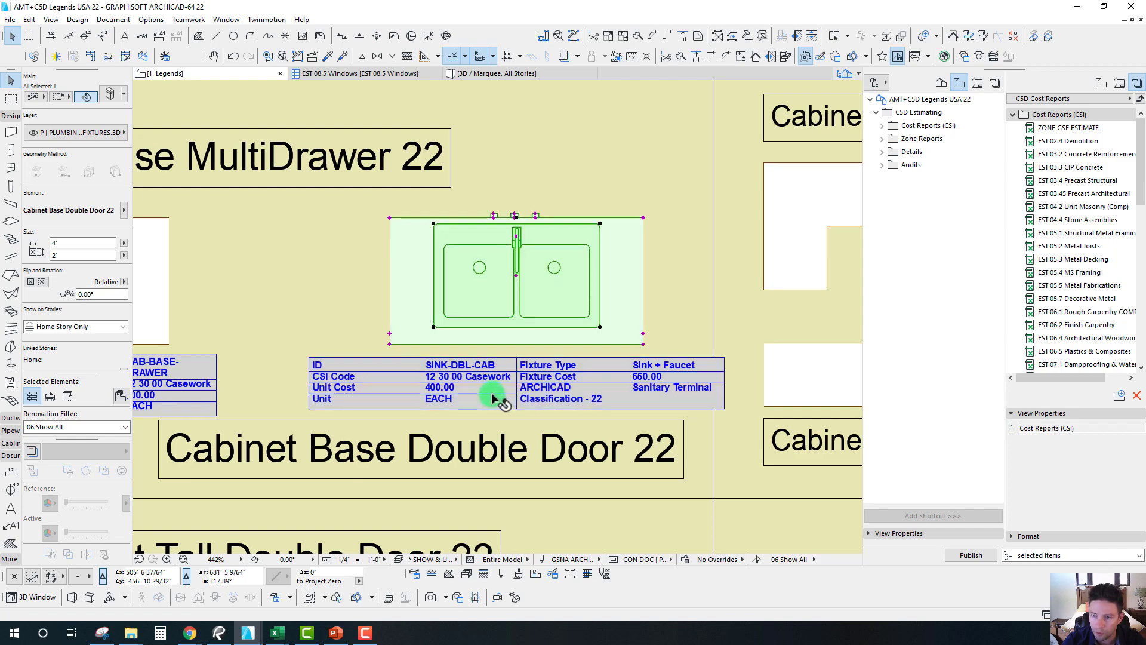
pyautogui.press('Escape')
# Examine the legend sheet with the railings and stairs below the kitchen parts matrix.
pyautogui.scroll(-10, 474, 304)
pyautogui.moveTo(512, 330); pyautogui.dragTo(450, 119, button='middle')
pyautogui.moveTo(496, 416); pyautogui.dragTo(481, 126, button='middle')
pyautogui.moveTo(540, 403); pyautogui.dragTo(472, 277, button='middle')
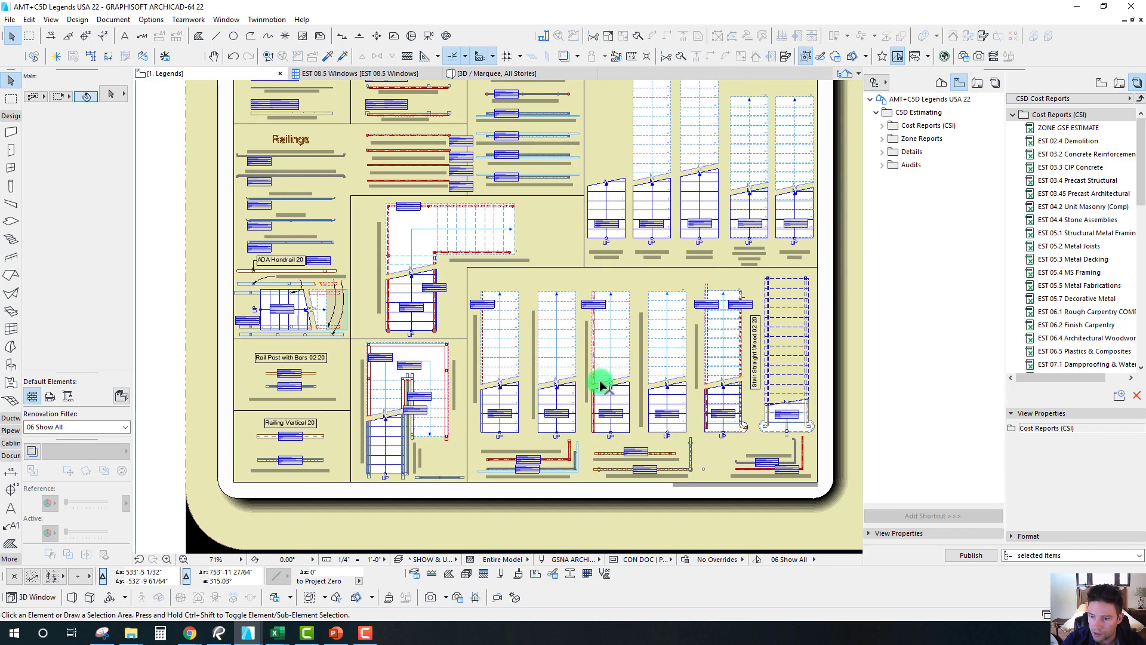
# Examine the cost labels of the glass panel, metal and cable railings and of the Railing Vertical 20 elements.
pyautogui.scroll(10, 258, 178)
pyautogui.moveTo(297, 283); pyautogui.dragTo(412, 318, button='middle')
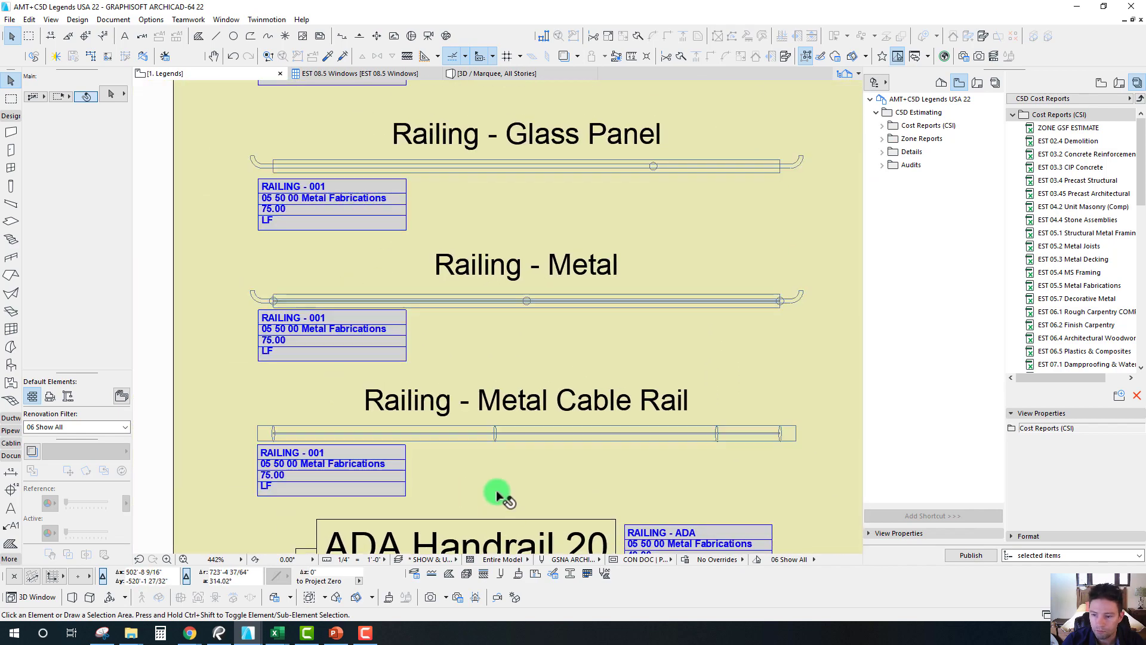
pyautogui.scroll(-6, 514, 306)
pyautogui.scroll(4, 460, 383)
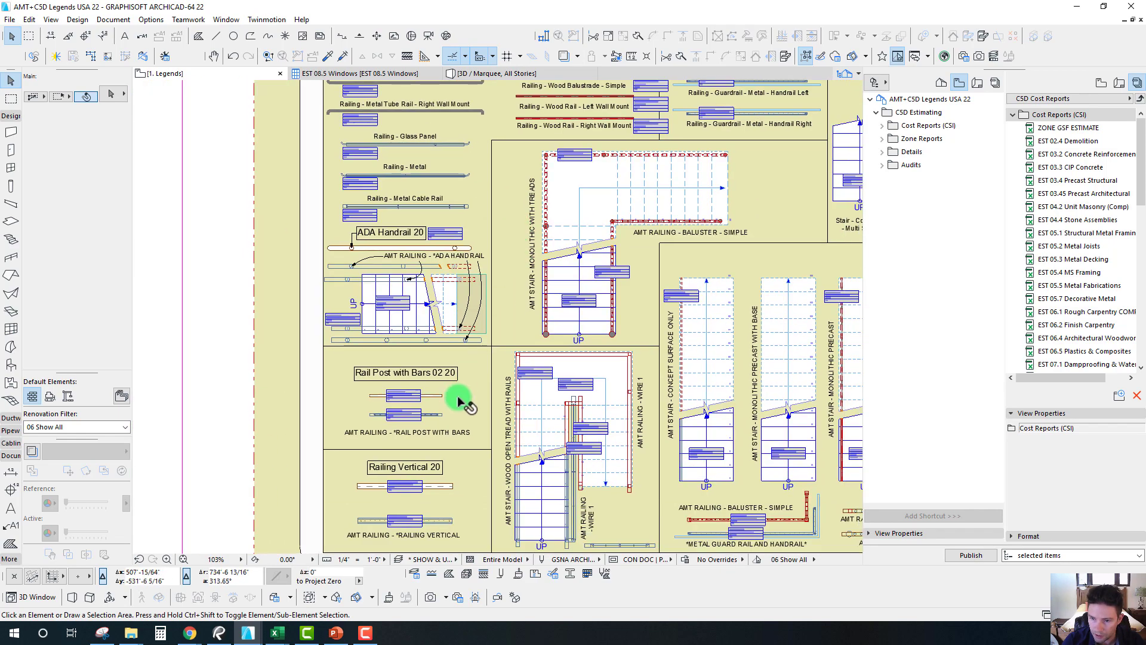
pyautogui.scroll(5, 344, 354)
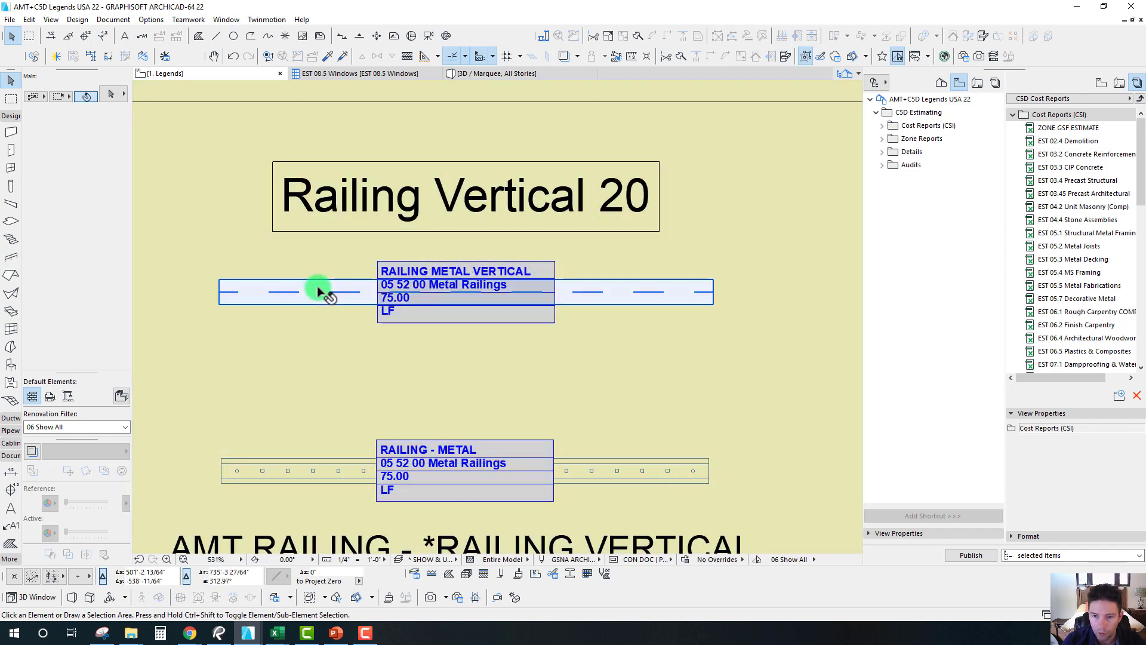
pyautogui.scroll(-10, 465, 339)
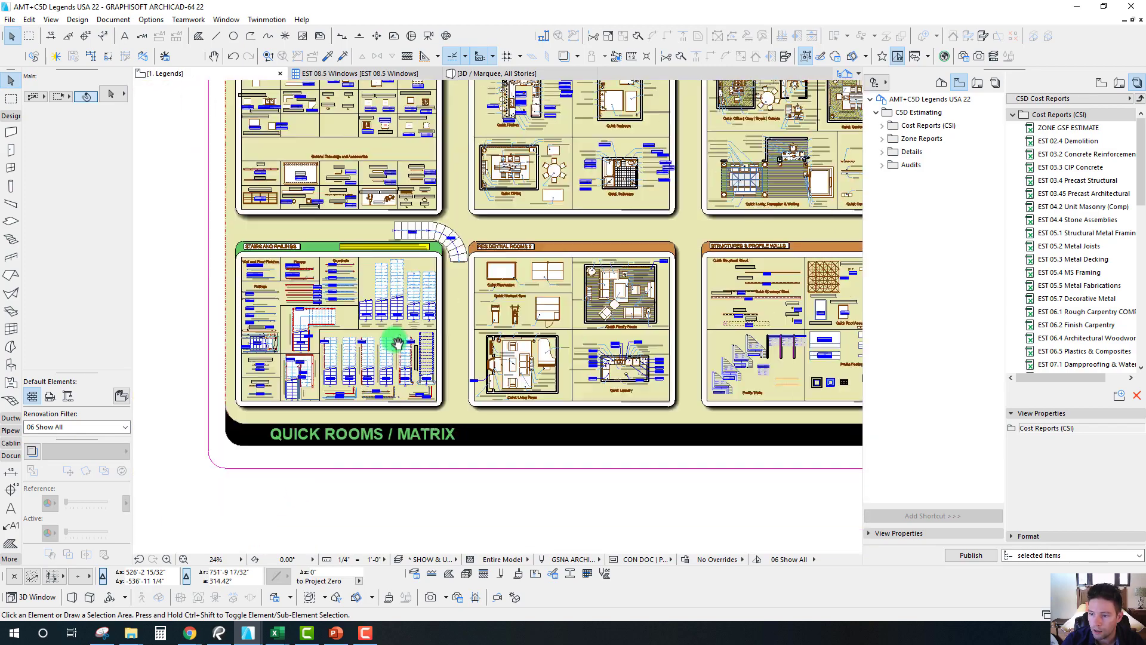
# Examine the dishwasher, sink and cabinet cost labels in the Quick Kitchen of the Residential Rooms 1 legend.
pyautogui.moveTo(399, 343); pyautogui.dragTo(305, 326, button='middle')
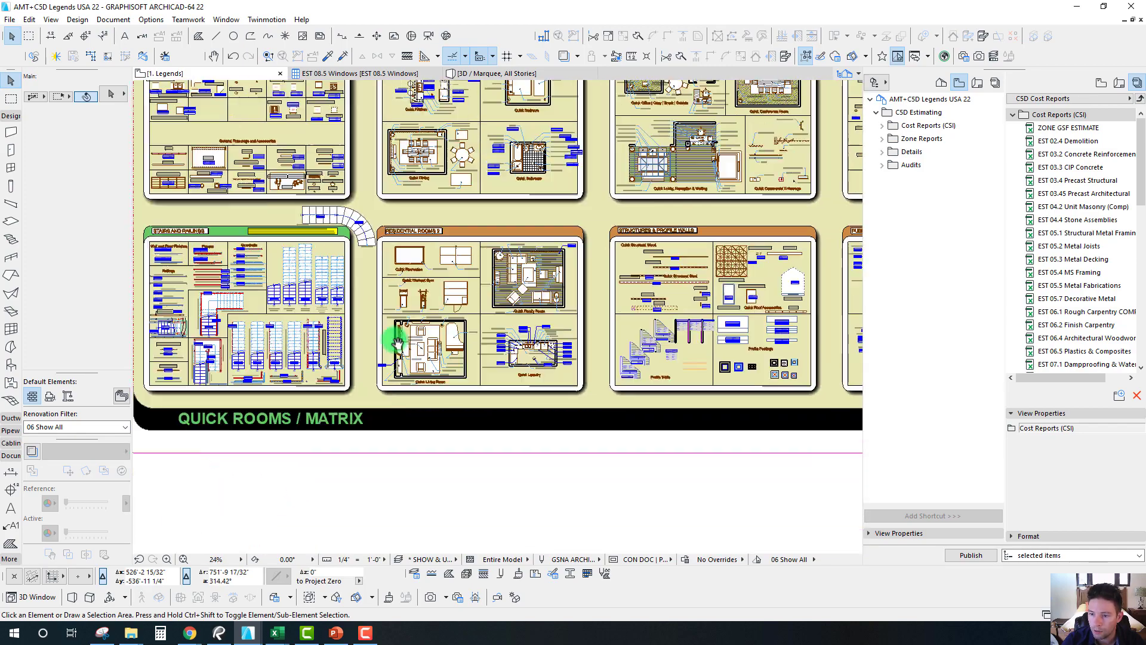
pyautogui.moveTo(571, 192); pyautogui.dragTo(560, 353, button='middle')
pyautogui.scroll(6, 453, 260)
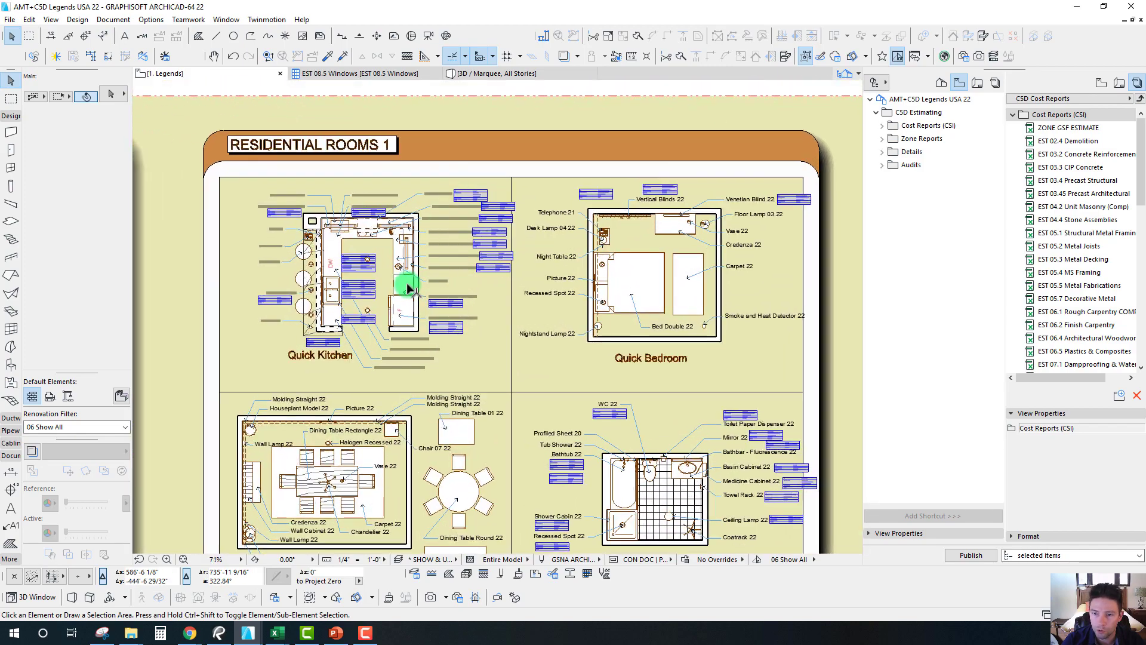
pyautogui.scroll(4, 358, 234)
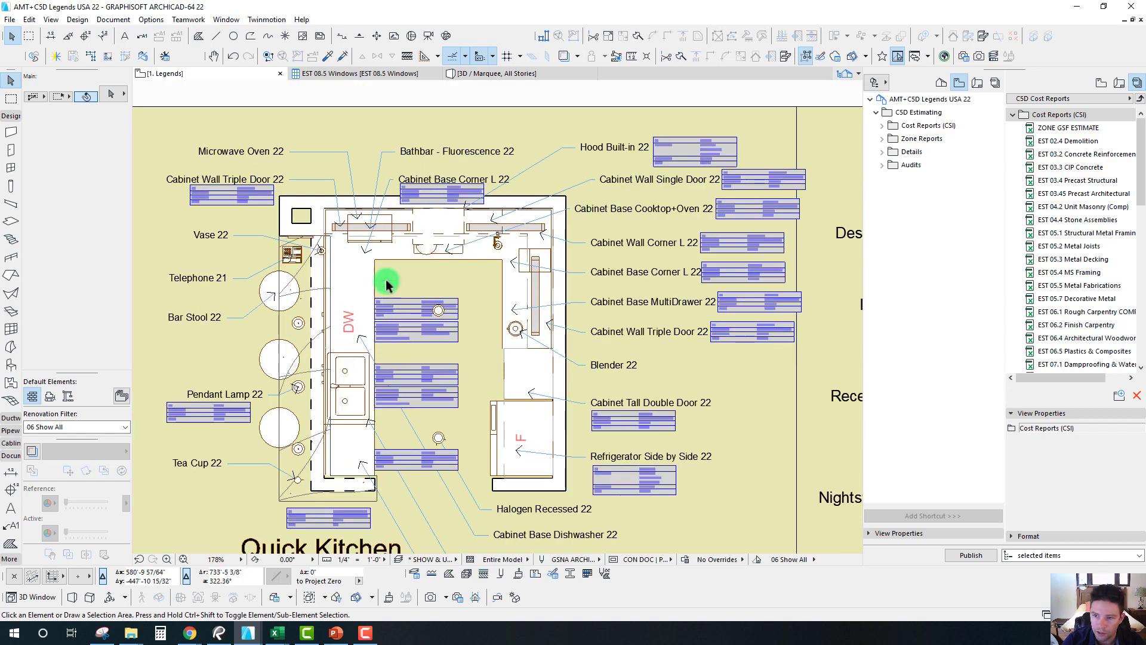
pyautogui.scroll(3, 363, 300)
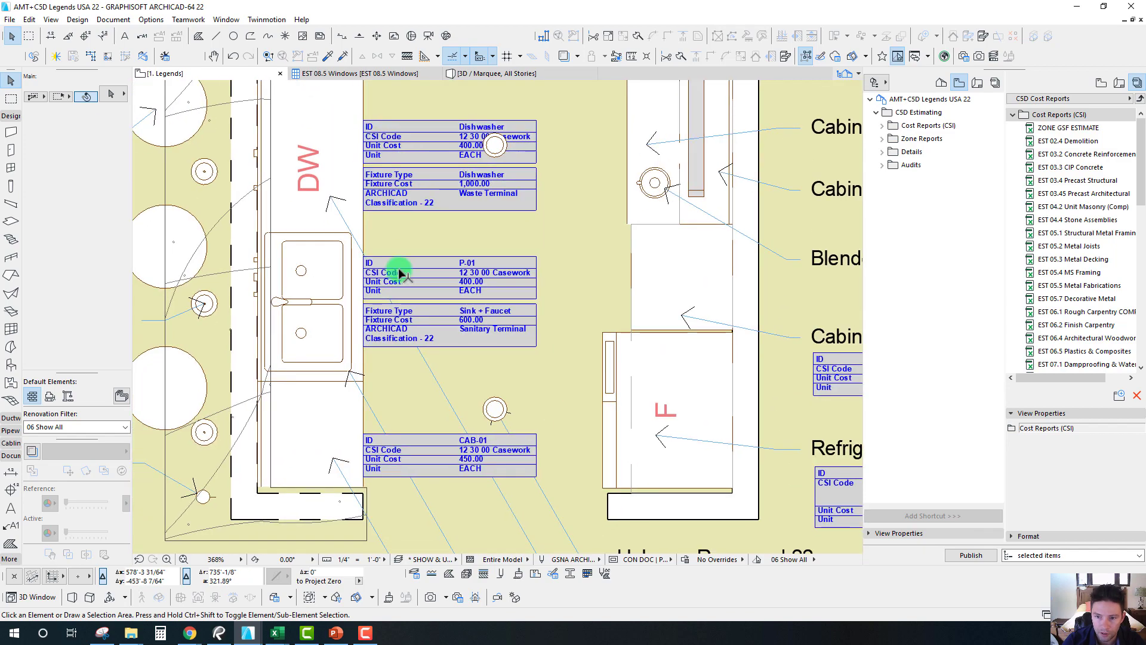
pyautogui.scroll(2, 401, 223)
pyautogui.scroll(-1, 471, 338)
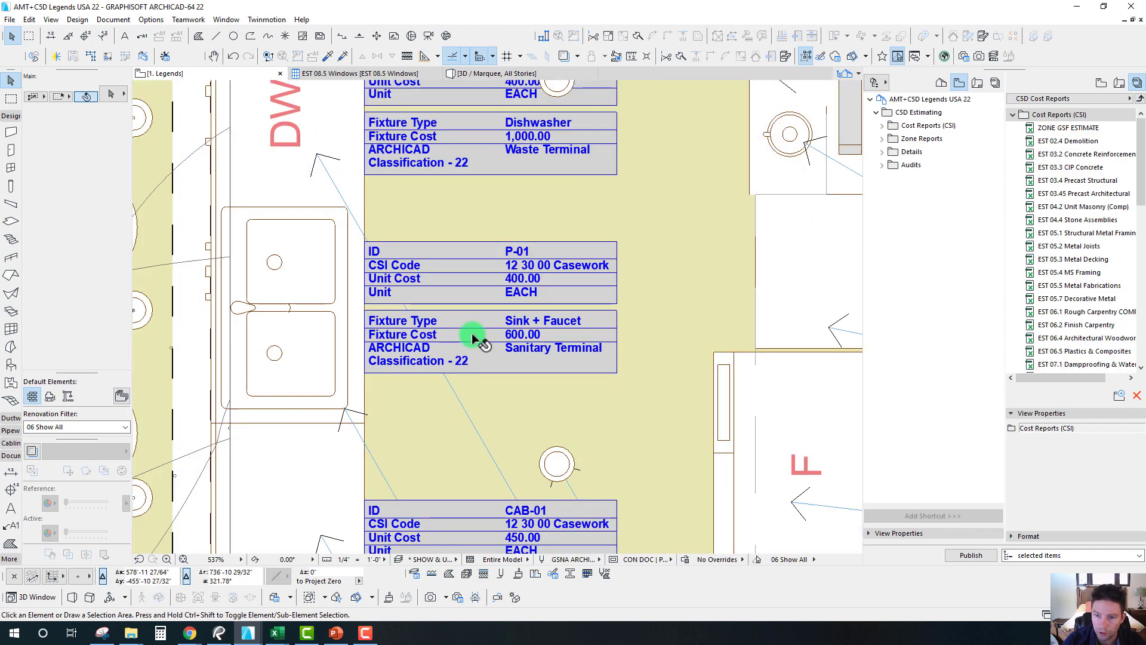
# Expand the Cost Reports (CSI) folder under C5D Estimating and bring its report names fully into view.
pyautogui.scroll(-8, 472, 338)
pyautogui.scroll(-5, 463, 341)
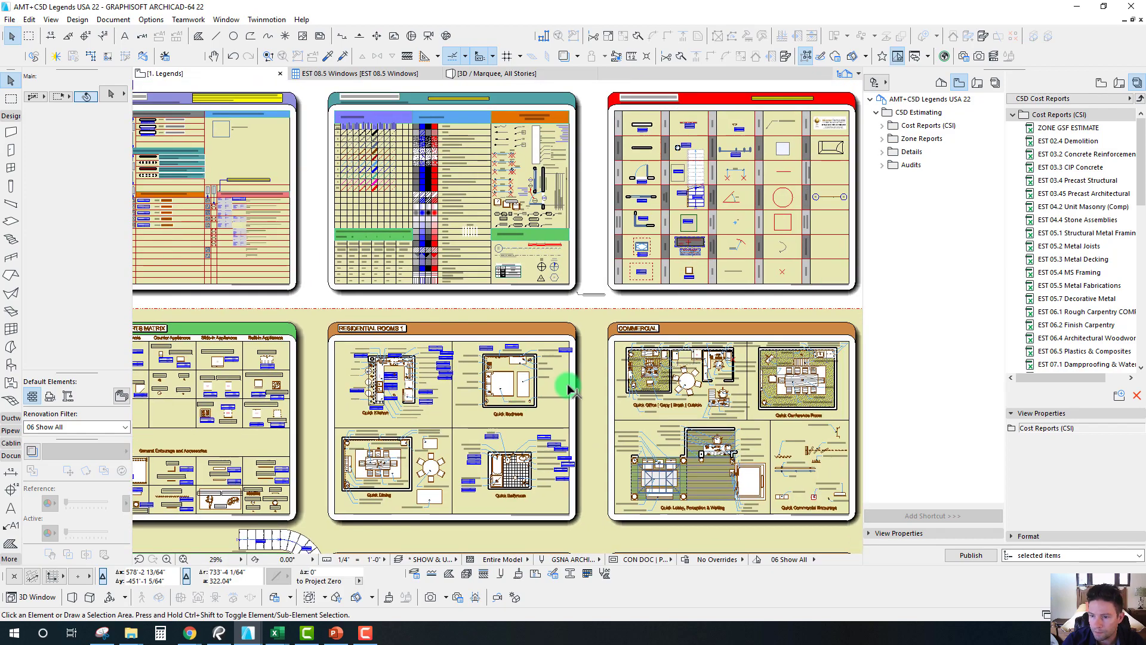
pyautogui.moveTo(690, 225); pyautogui.dragTo(681, 378, button='middle')
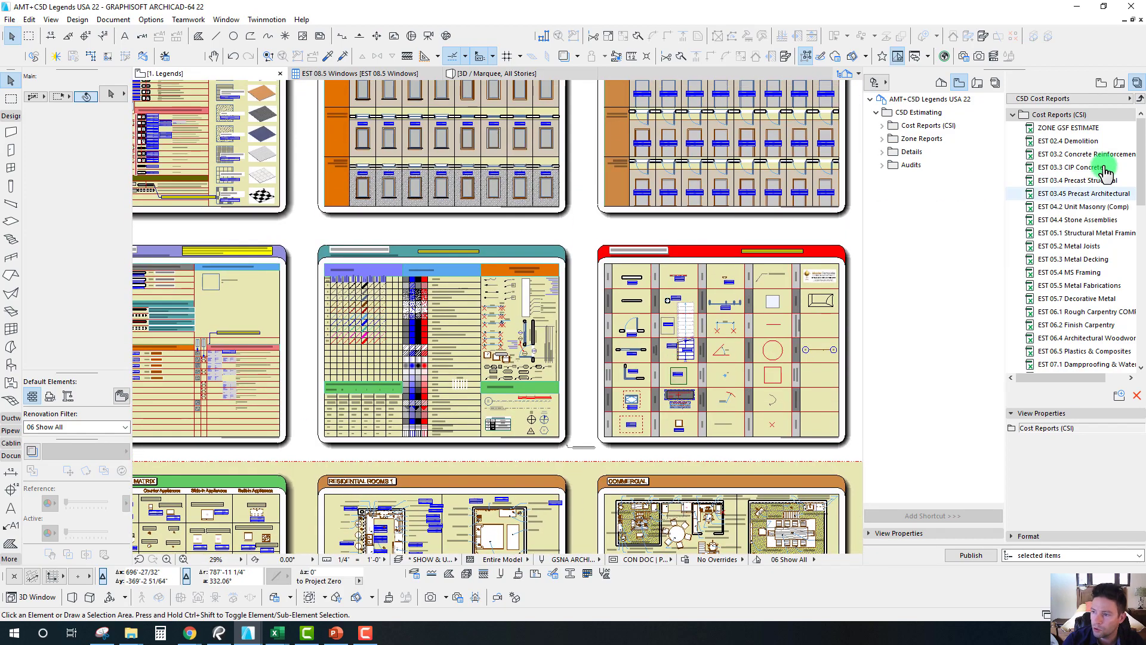
pyautogui.click(882, 125)
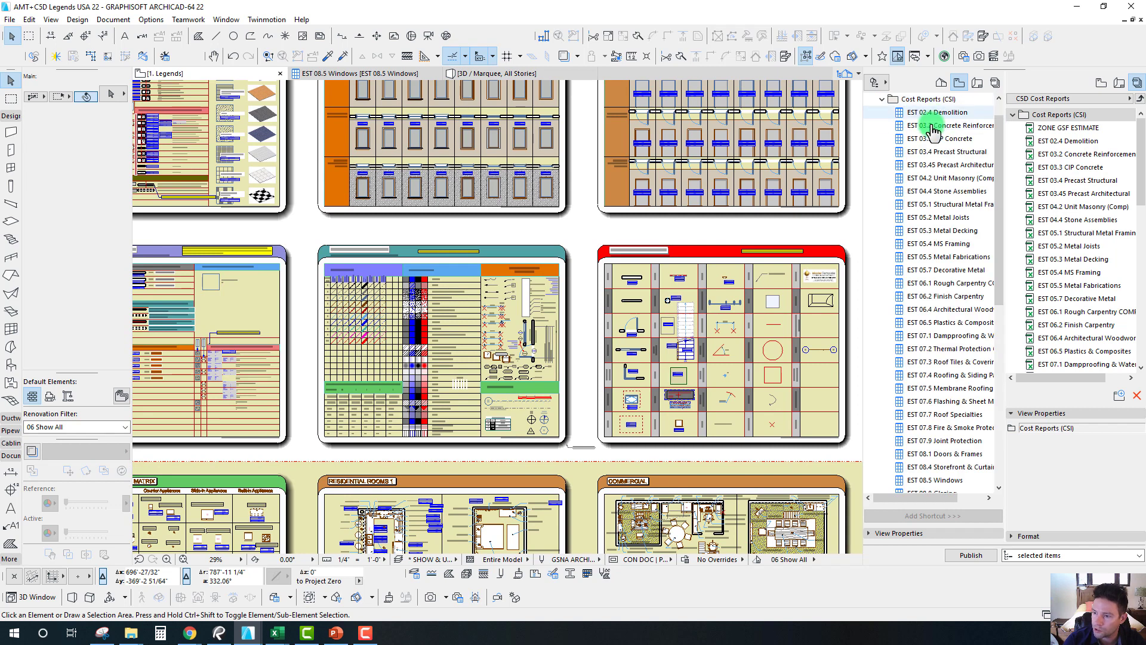
pyautogui.moveTo(922, 498)
pyautogui.mouseDown()
pyautogui.moveTo(943, 499)
pyautogui.moveTo(932, 498)
pyautogui.mouseUp()
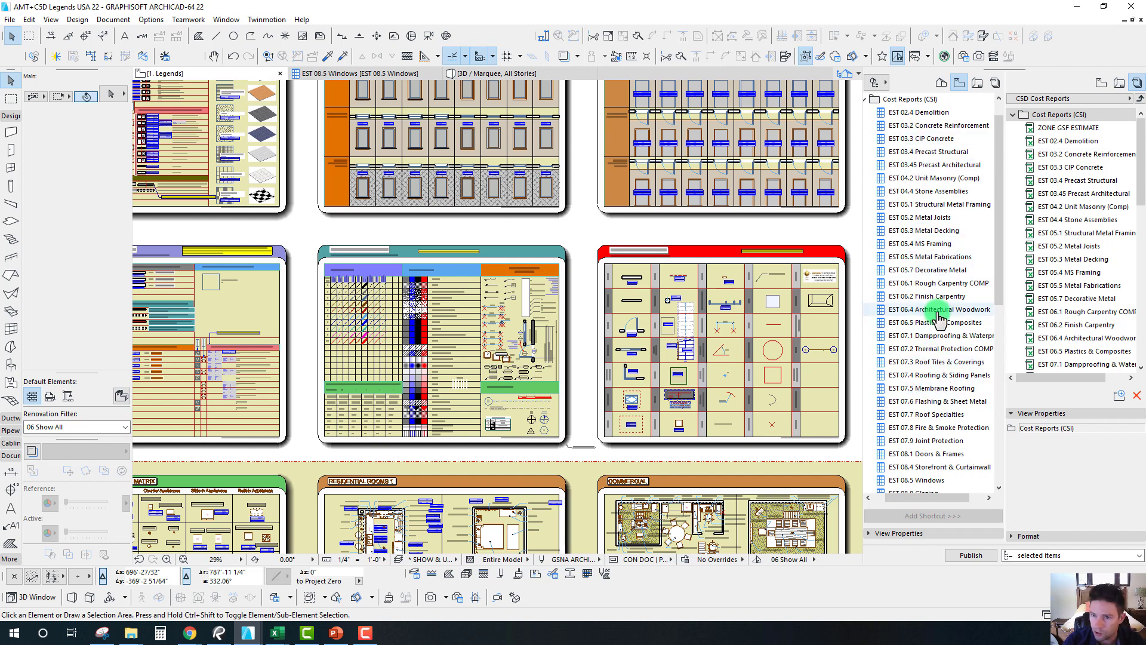
# Examine the cost labels above the windows in the Window Legend.
pyautogui.moveTo(510, 158); pyautogui.dragTo(487, 300, button='middle')
pyautogui.scroll(4, 395, 209)
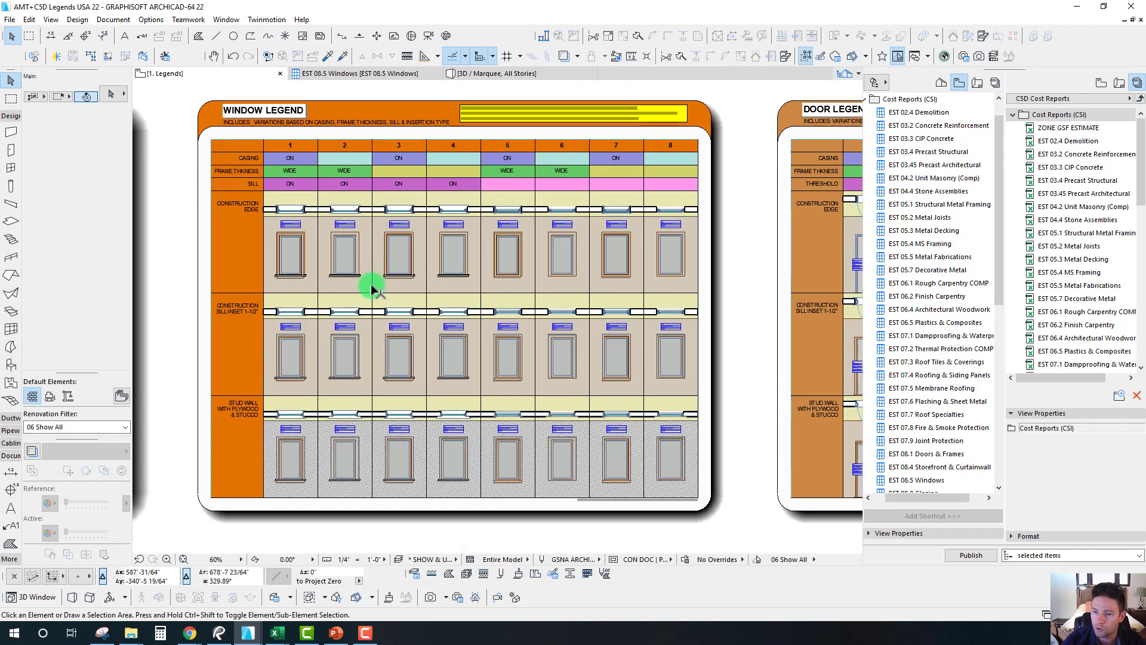
pyautogui.scroll(10, 395, 218)
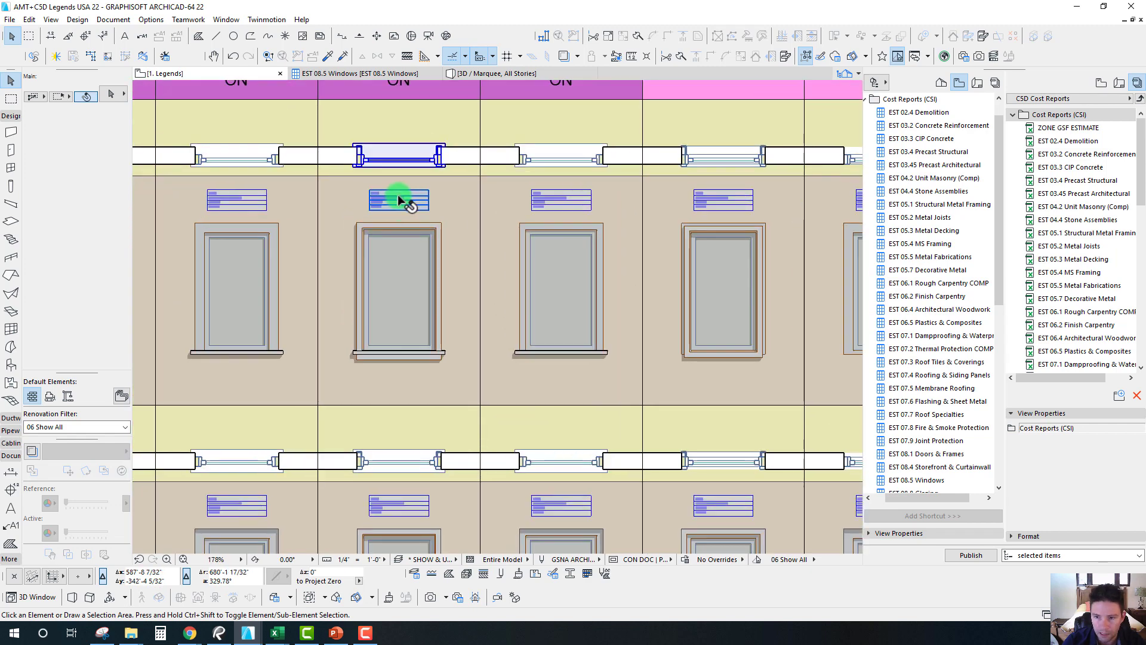
pyautogui.scroll(-9, 403, 182)
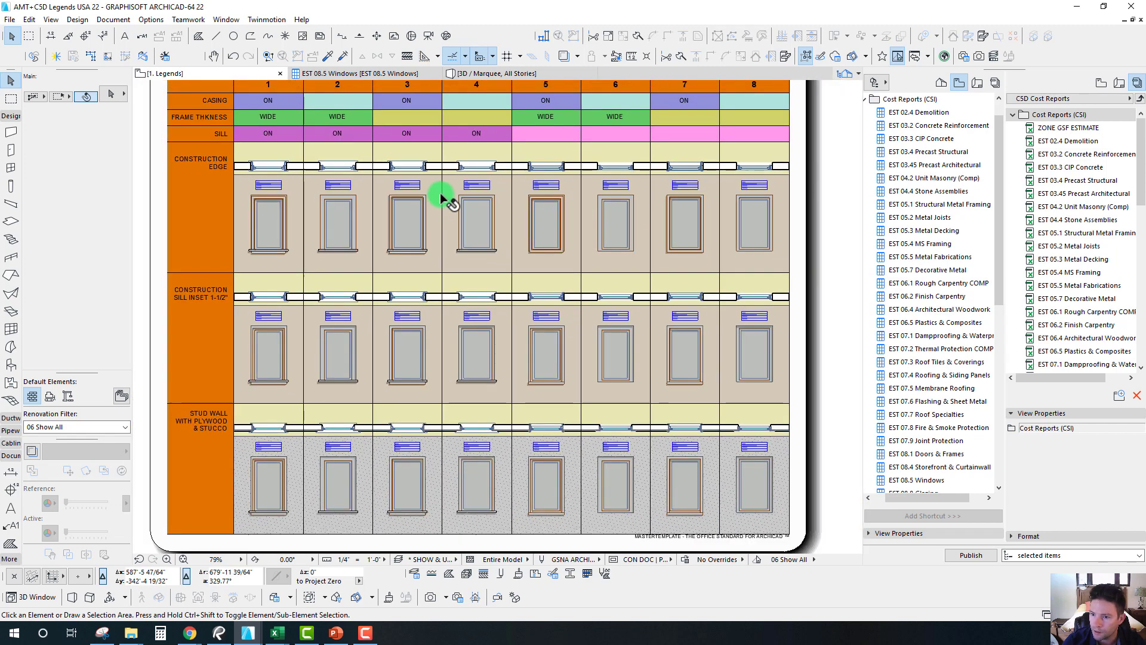
pyautogui.scroll(-2, 441, 194)
# Examine the Door Legend and the neighbouring Columns & Beams Legend.
pyautogui.moveTo(443, 237); pyautogui.dragTo(440, 254, button='middle')
pyautogui.moveTo(539, 223); pyautogui.dragTo(462, 248, button='middle')
pyautogui.moveTo(598, 294); pyautogui.dragTo(283, 279, button='middle')
pyautogui.scroll(-1, 418, 254)
pyautogui.scroll(1, 684, 262)
pyautogui.moveTo(684, 261); pyautogui.dragTo(585, 253, button='middle')
pyautogui.scroll(-1, 600, 260)
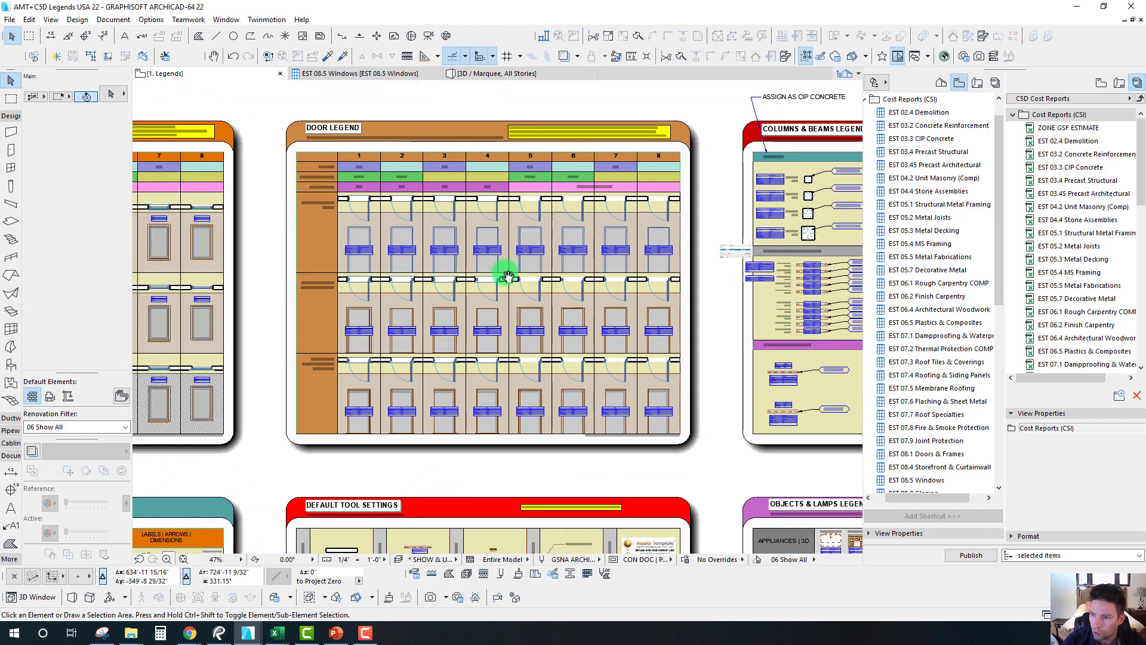
pyautogui.moveTo(728, 296); pyautogui.dragTo(309, 275, button='middle')
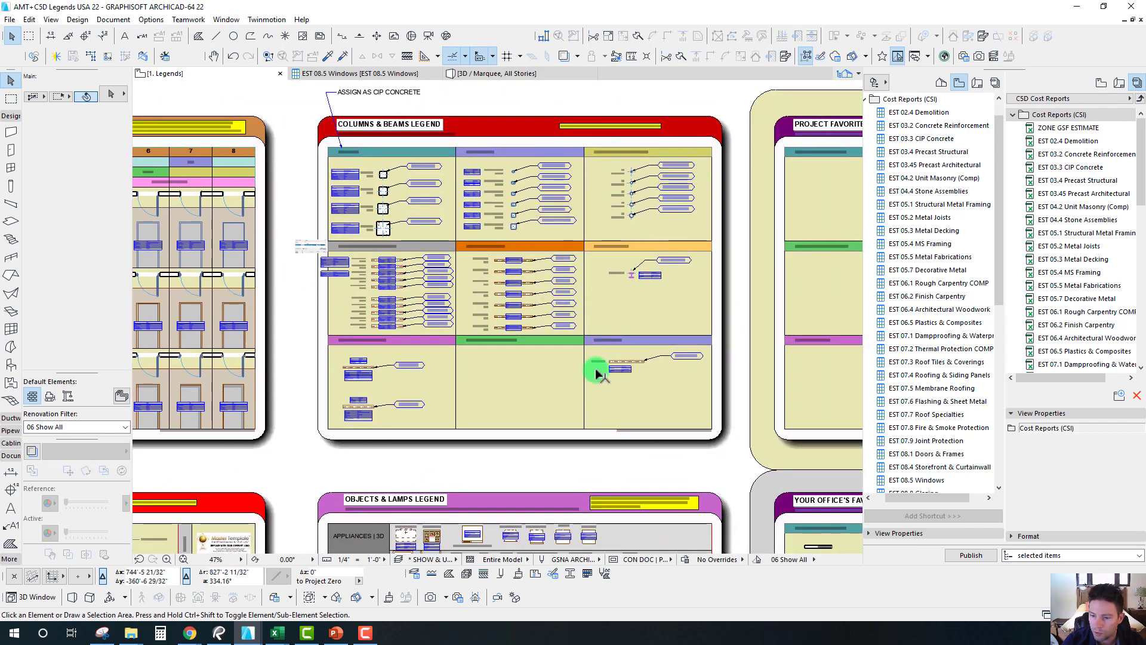
# Examine the plumbing, electrical and lighting items with their cost labels in the Objects & Lamps Legend.
pyautogui.moveTo(612, 344); pyautogui.dragTo(578, 148, button='middle')
pyautogui.scroll(-3, 557, 370)
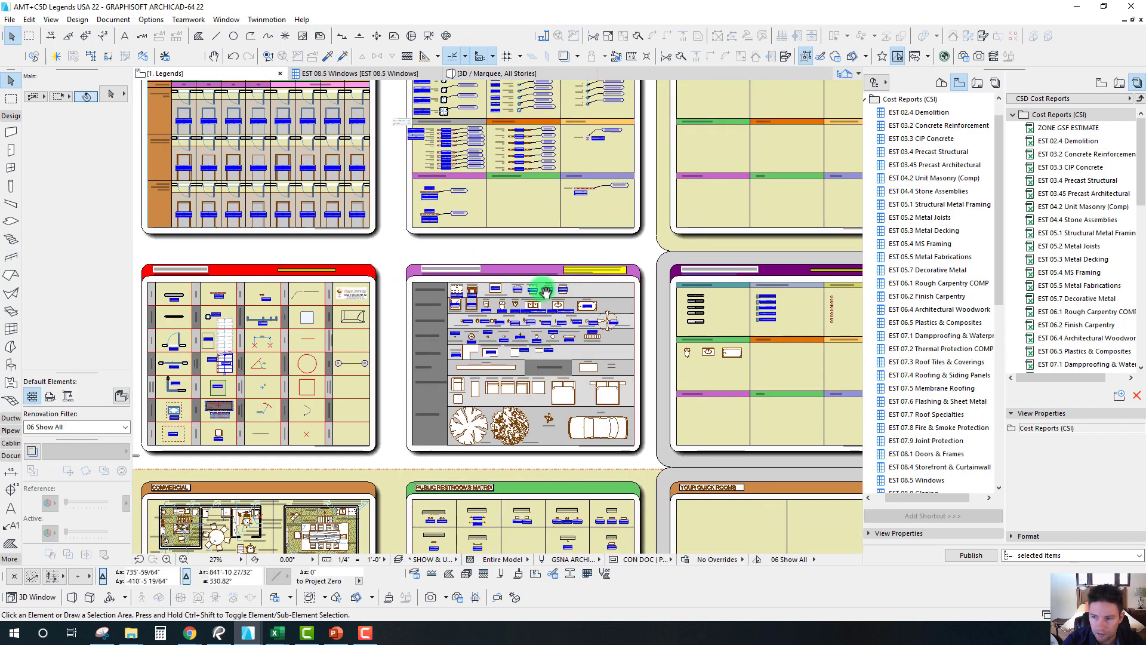
pyautogui.scroll(4, 530, 235)
pyautogui.scroll(7, 452, 169)
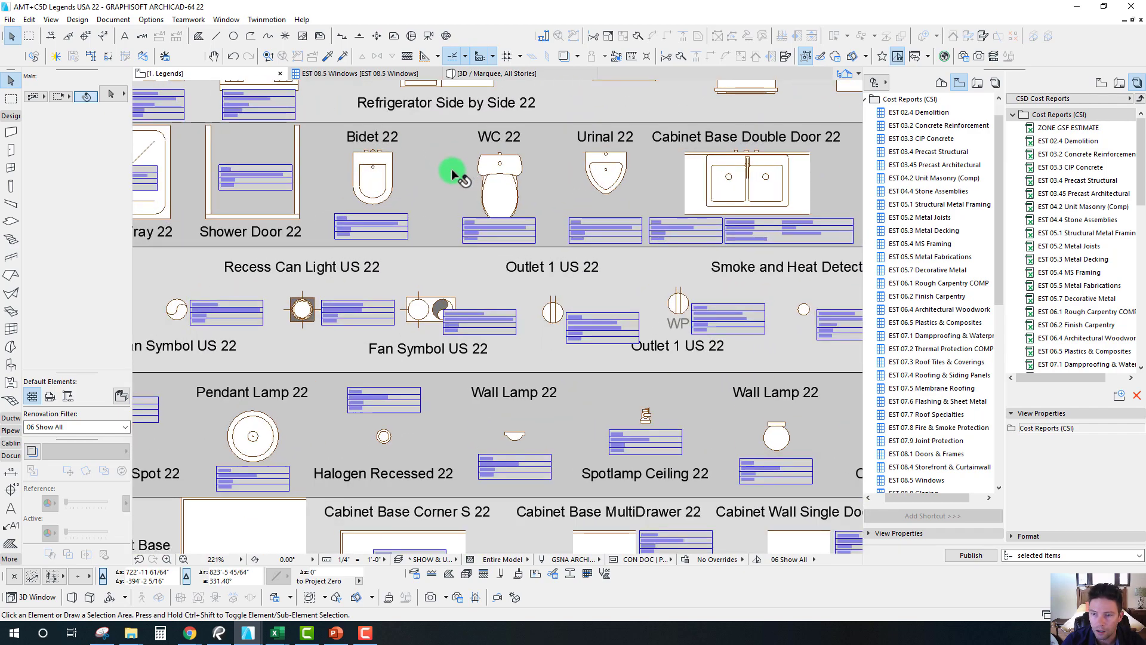
pyautogui.scroll(-5, 400, 257)
pyautogui.scroll(-2, 478, 266)
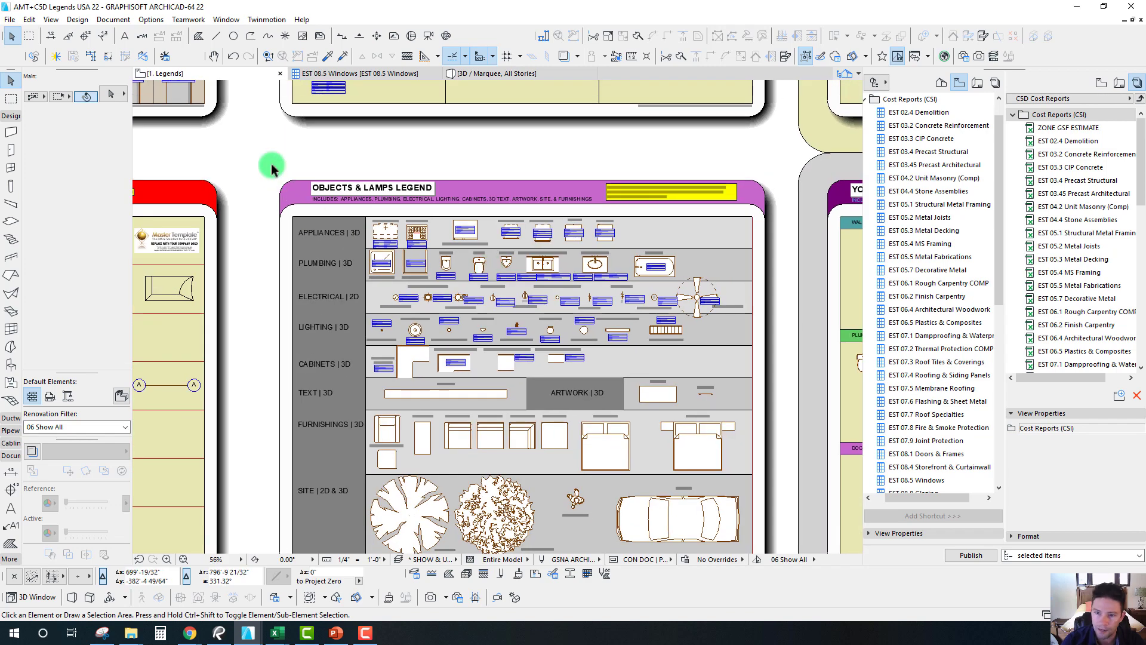
# Look further down the list of CSI cost reports and review the overall layout of the interactive legends.
pyautogui.scroll(-5, 931, 352)
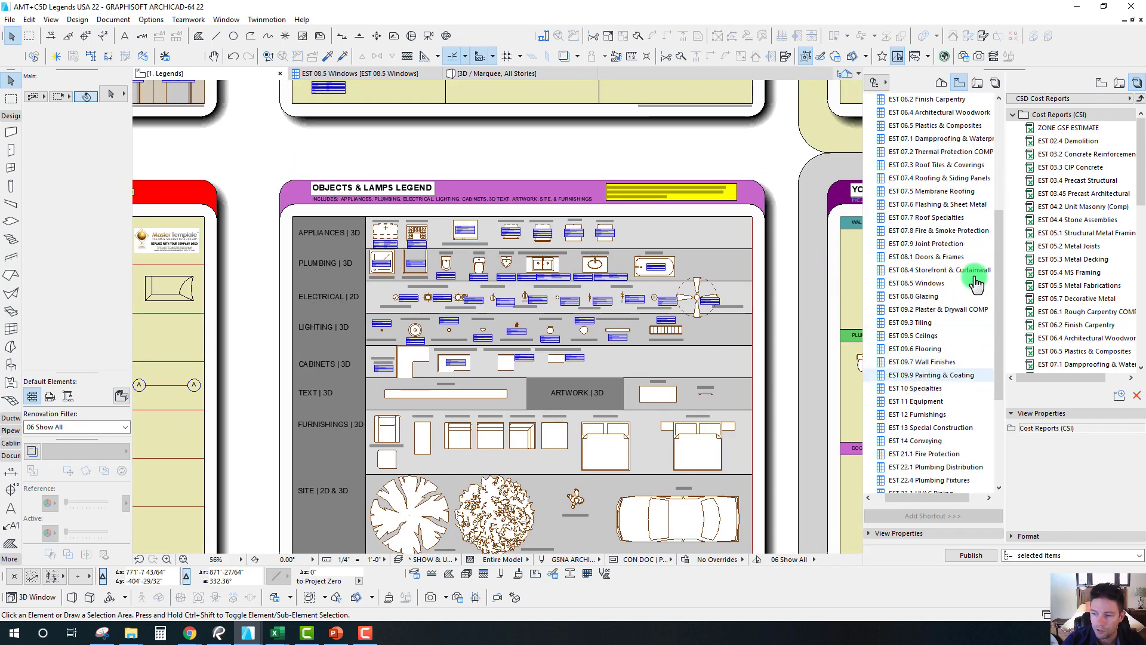
pyautogui.scroll(-8, 472, 314)
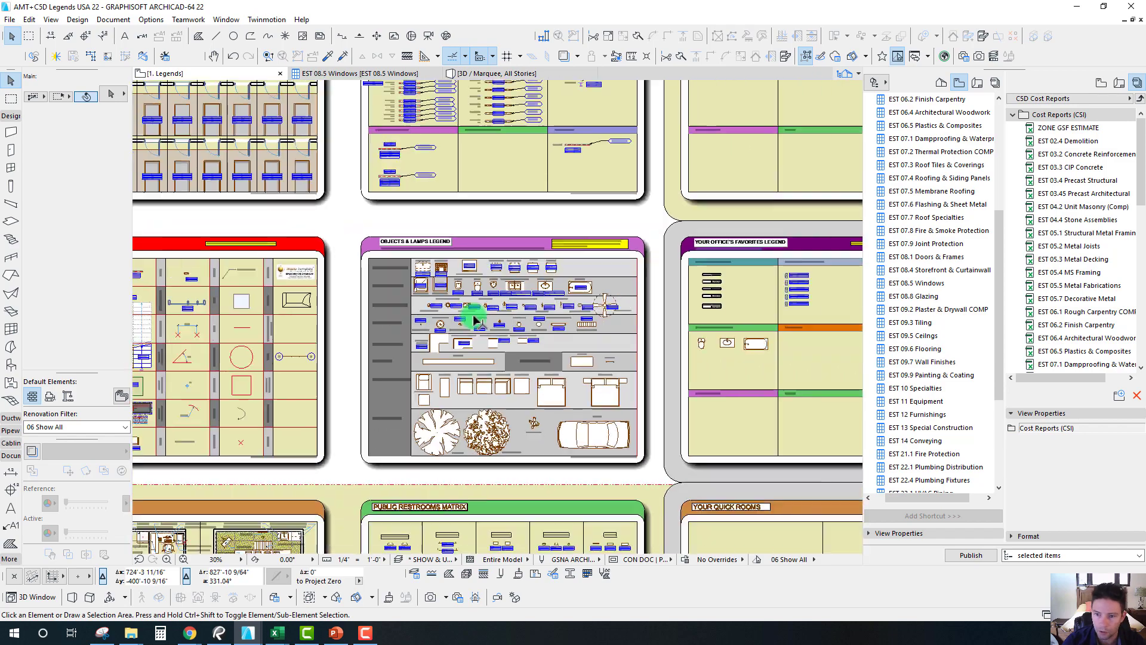
pyautogui.scroll(3, 514, 302)
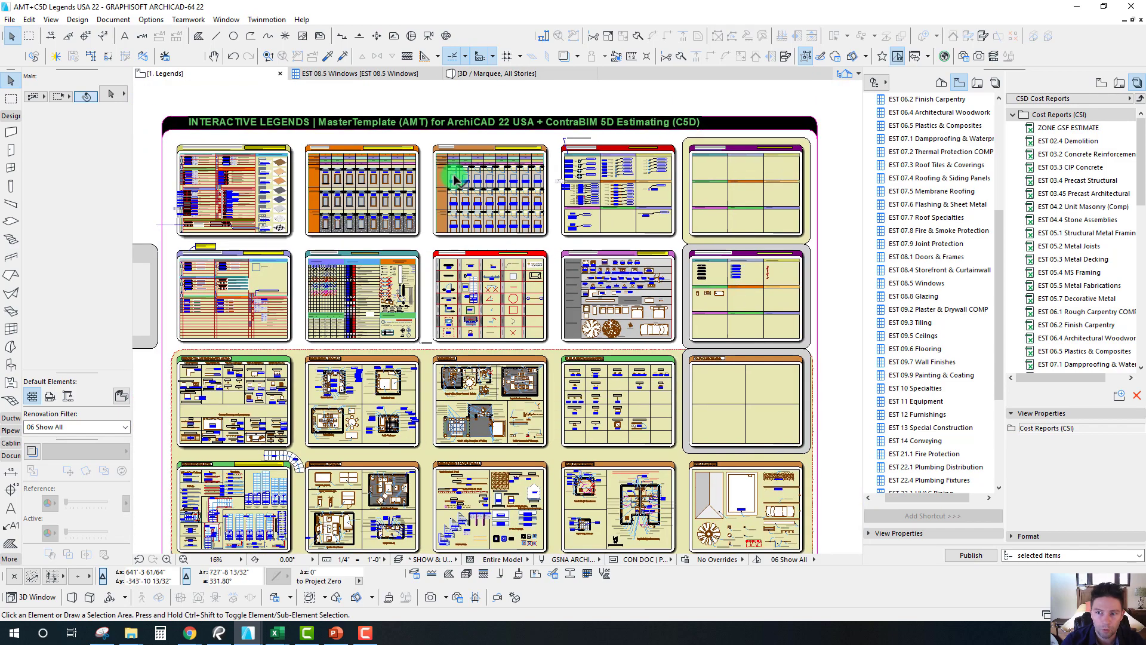
pyautogui.scroll(2, 385, 96)
# Open the Property Manager and expand the Identification (CB) property group.
pyautogui.click(152, 20)
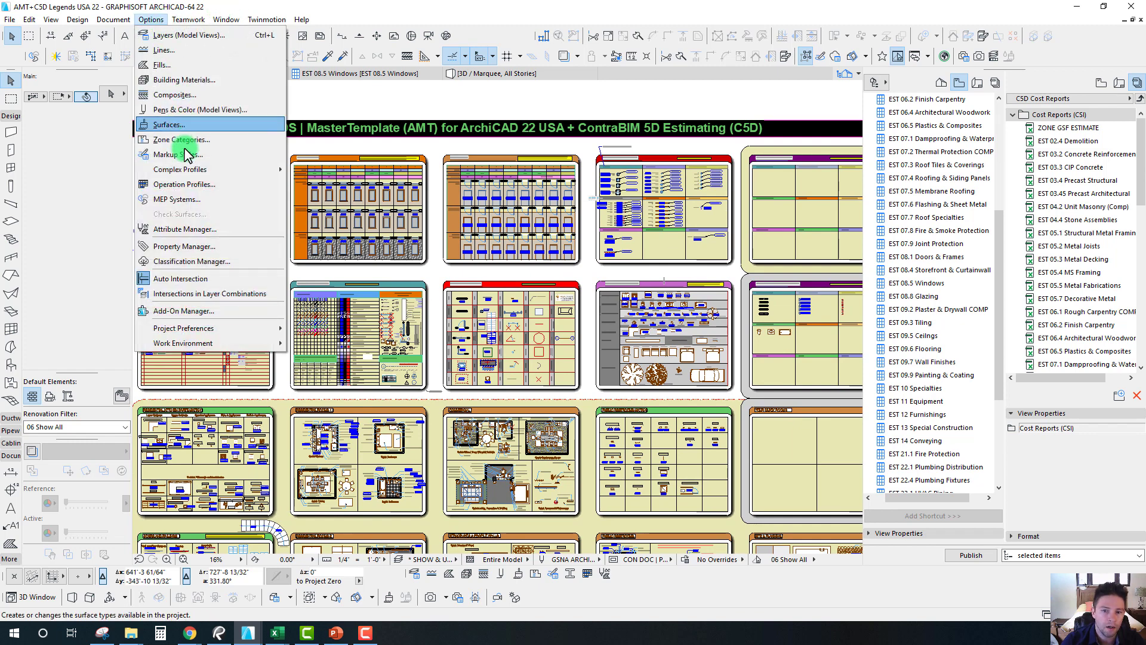
pyautogui.click(231, 248)
pyautogui.moveTo(480, 123); pyautogui.dragTo(517, 94)
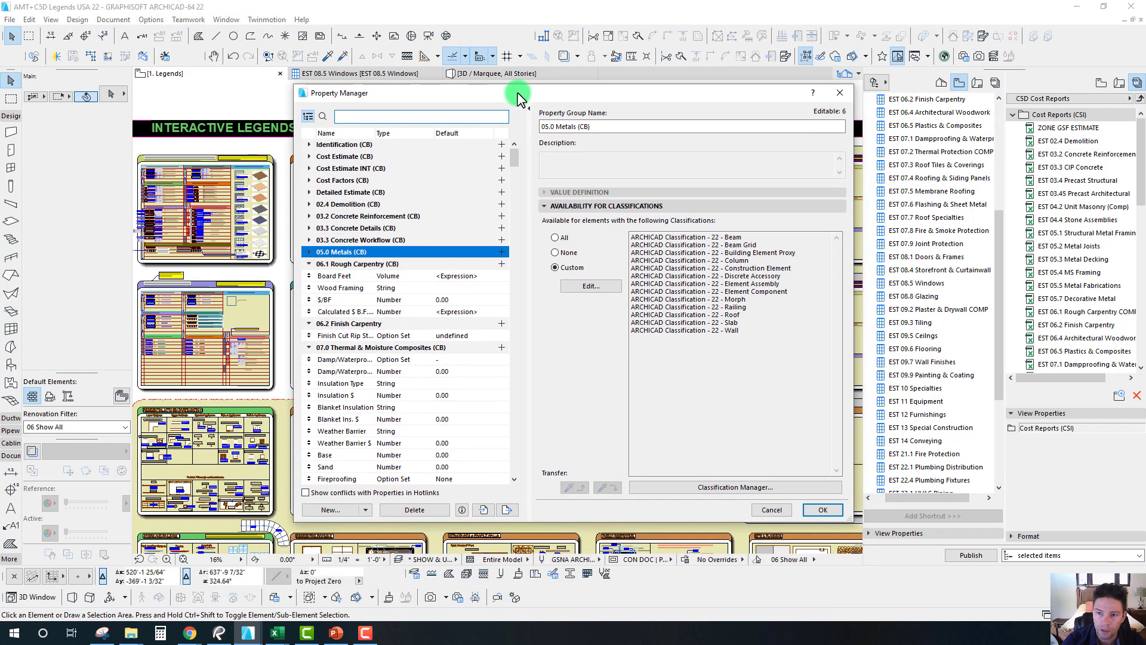
pyautogui.click(343, 145)
pyautogui.click(308, 145)
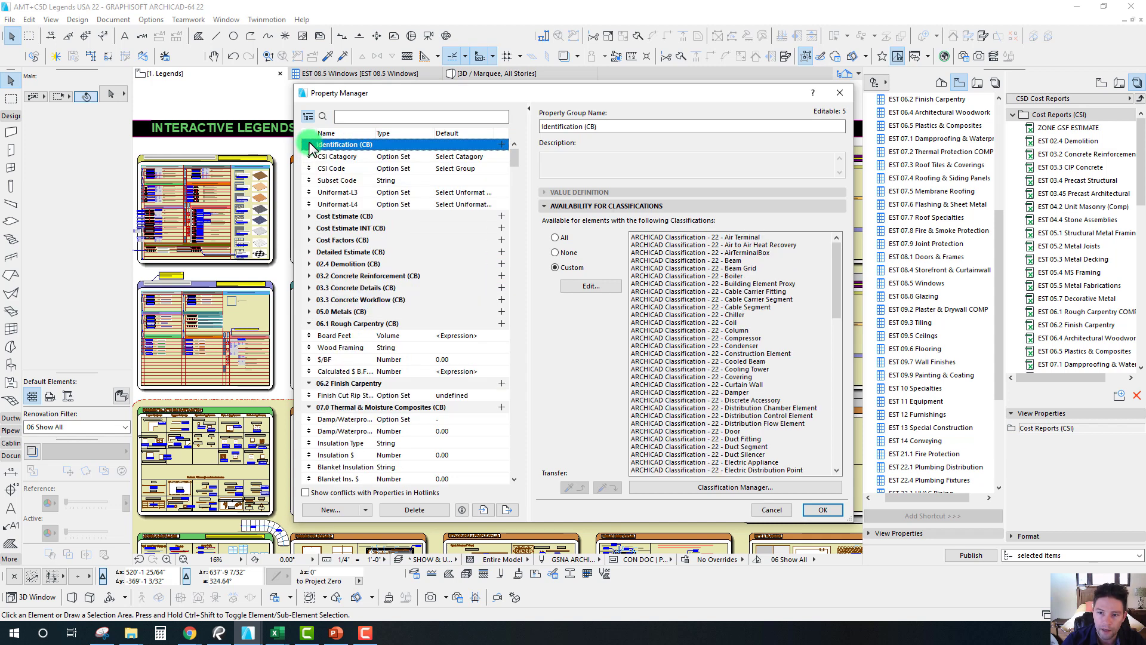
# Inspect the CSI Catagory property's data type and its default value options, keeping Select Catagory.
pyautogui.click(451, 157)
pyautogui.click(662, 212)
pyautogui.click(666, 213)
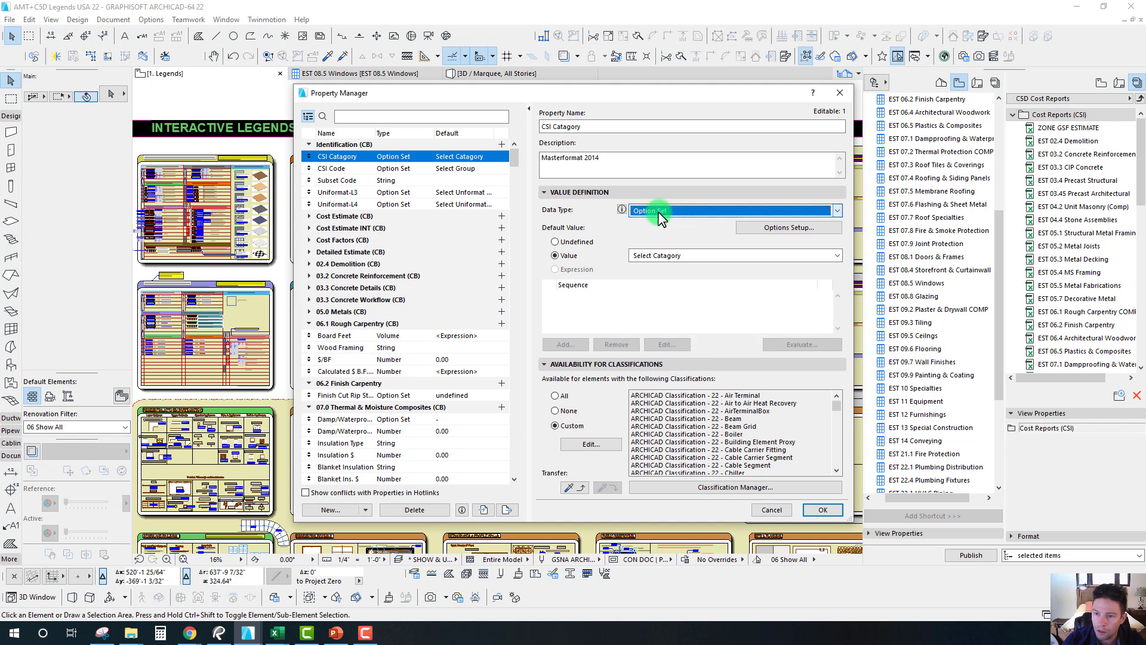
pyautogui.click(718, 255)
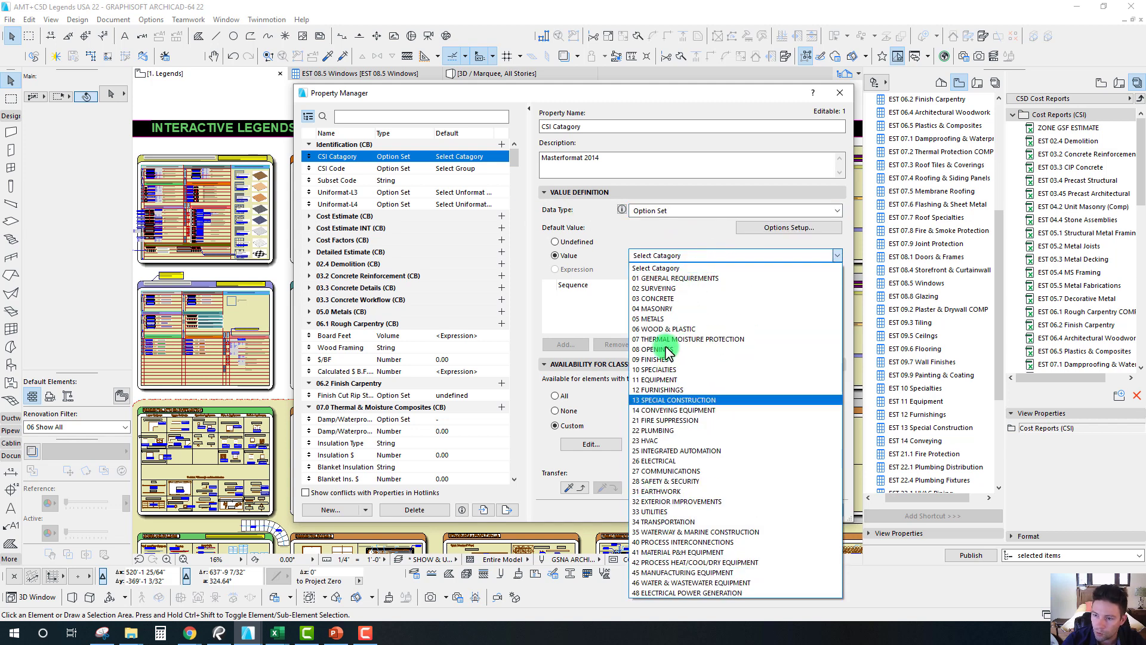
pyautogui.click(666, 269)
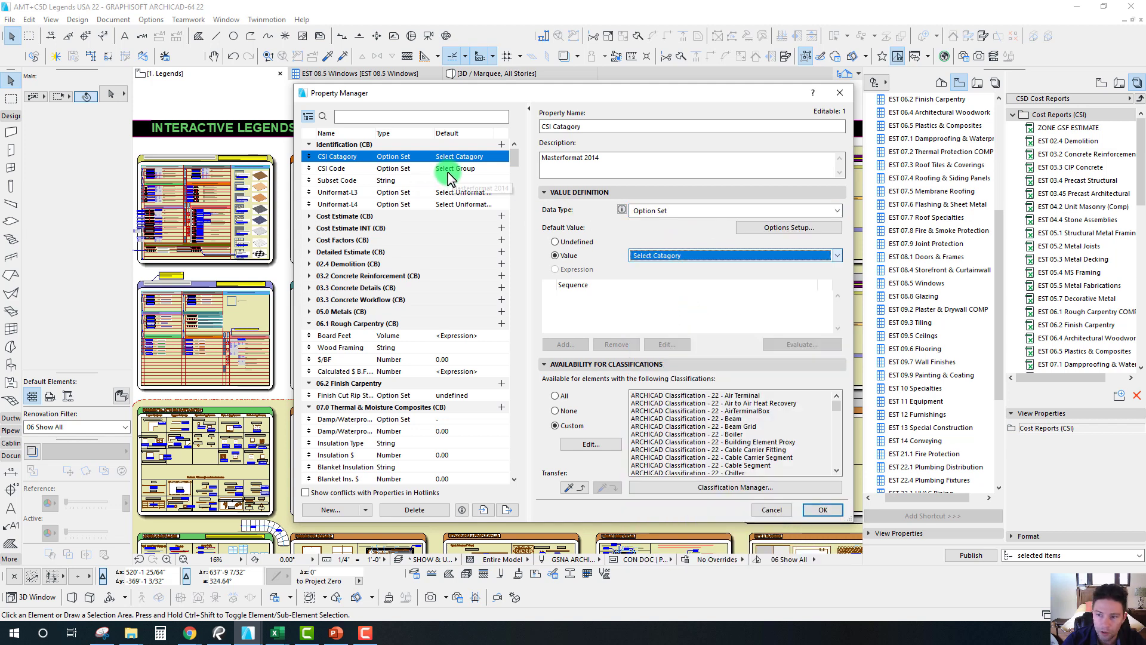
# Inspect the default value options of the CSI Code and Uniformat-L3 properties.
pyautogui.click(447, 169)
pyautogui.click(640, 256)
pyautogui.click(643, 266)
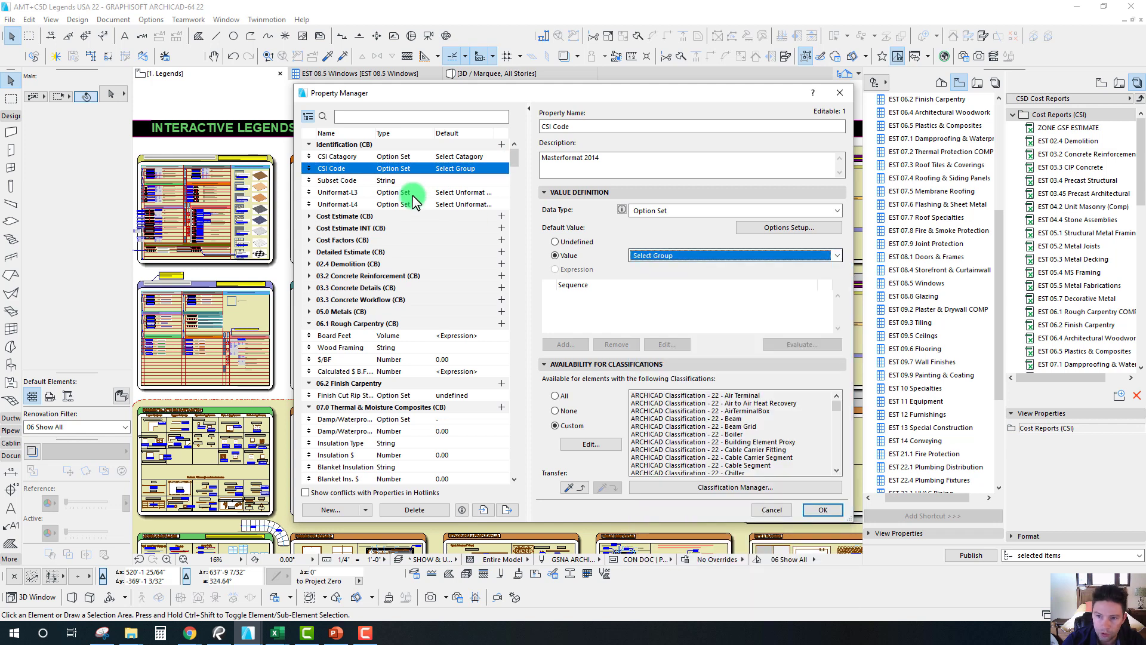
pyautogui.click(416, 193)
pyautogui.click(647, 261)
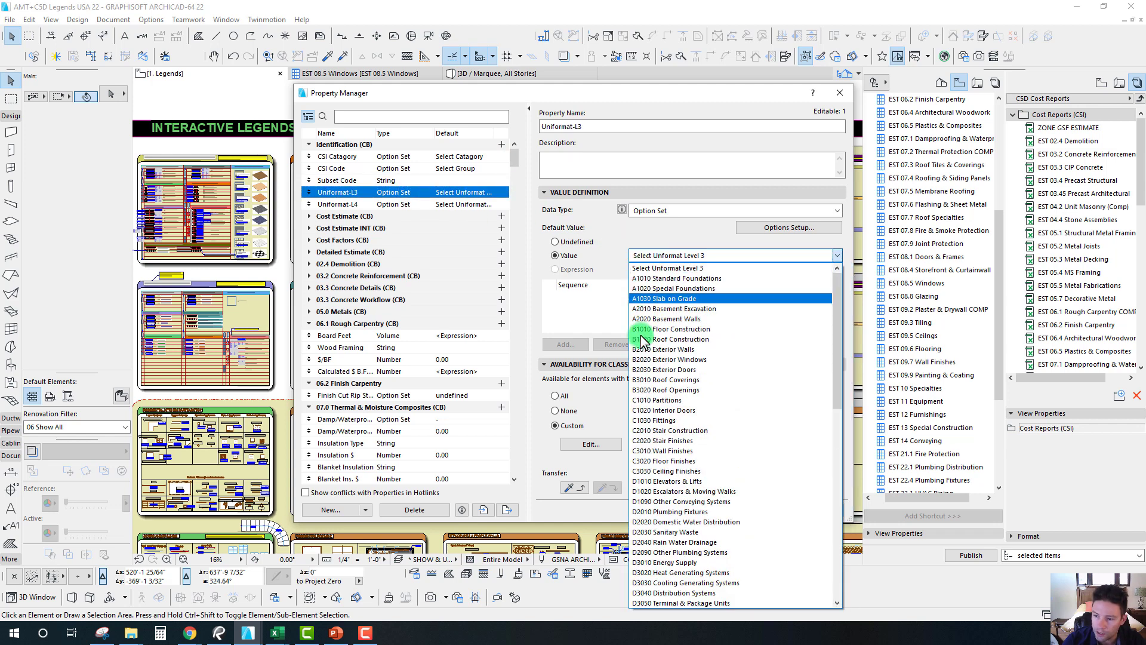
pyautogui.click(621, 99)
pyautogui.moveTo(621, 98); pyautogui.dragTo(593, 109)
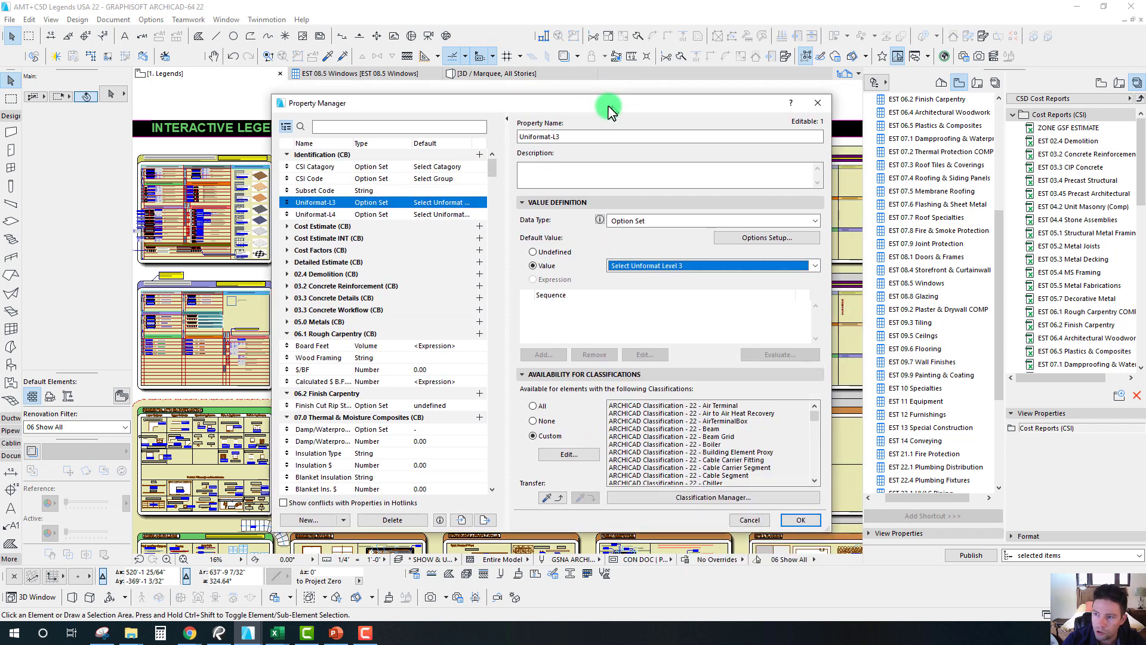
# Collapse the Identification (CB) group and expand the Cost Estimate (CB) group to view its properties.
pyautogui.click(301, 157)
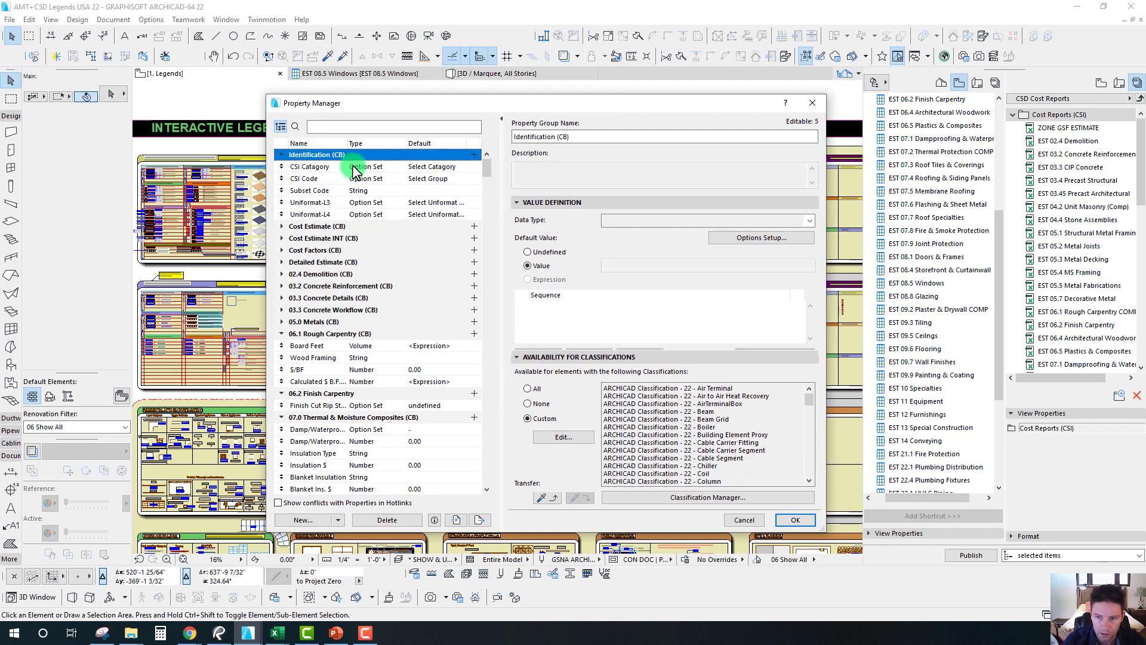
pyautogui.press('Left')
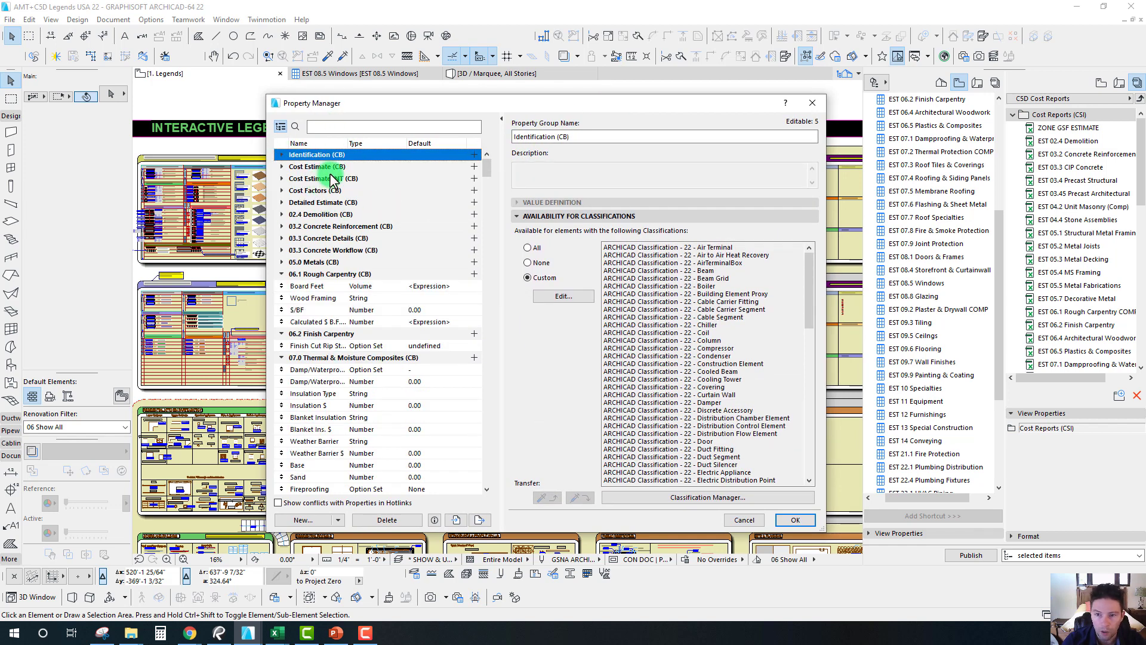
pyautogui.click(280, 167)
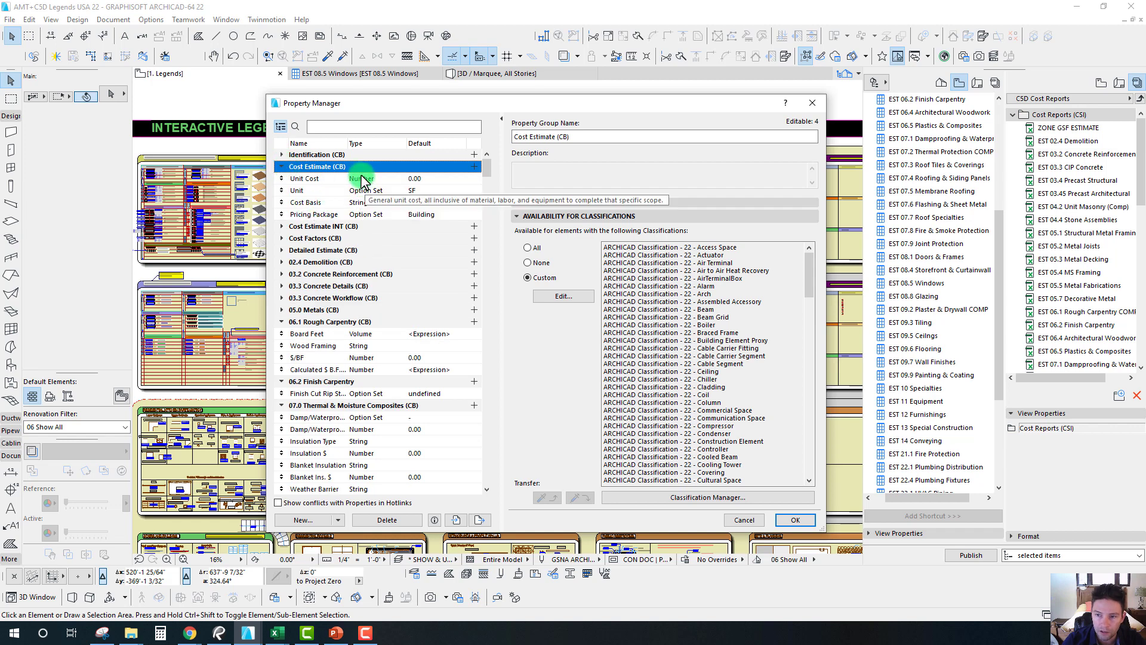
# Expand the Detailed Estimate (CB) group and inspect the Unit Cost property and the Material Cost through Equipment Cost properties.
pyautogui.click(283, 252)
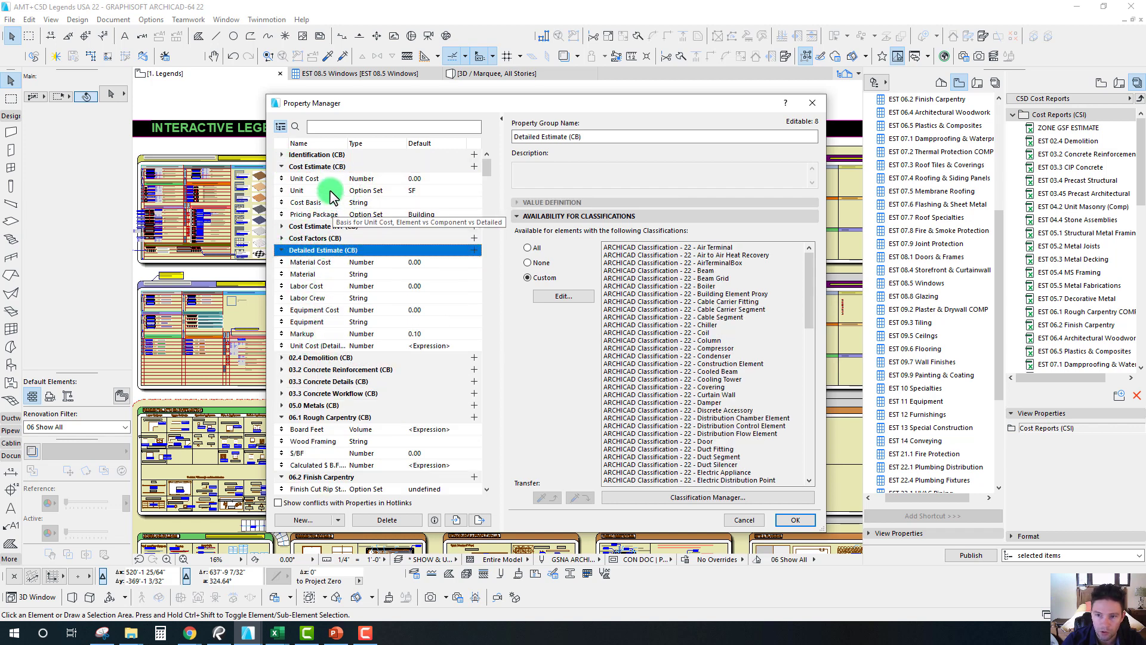
pyautogui.click(373, 178)
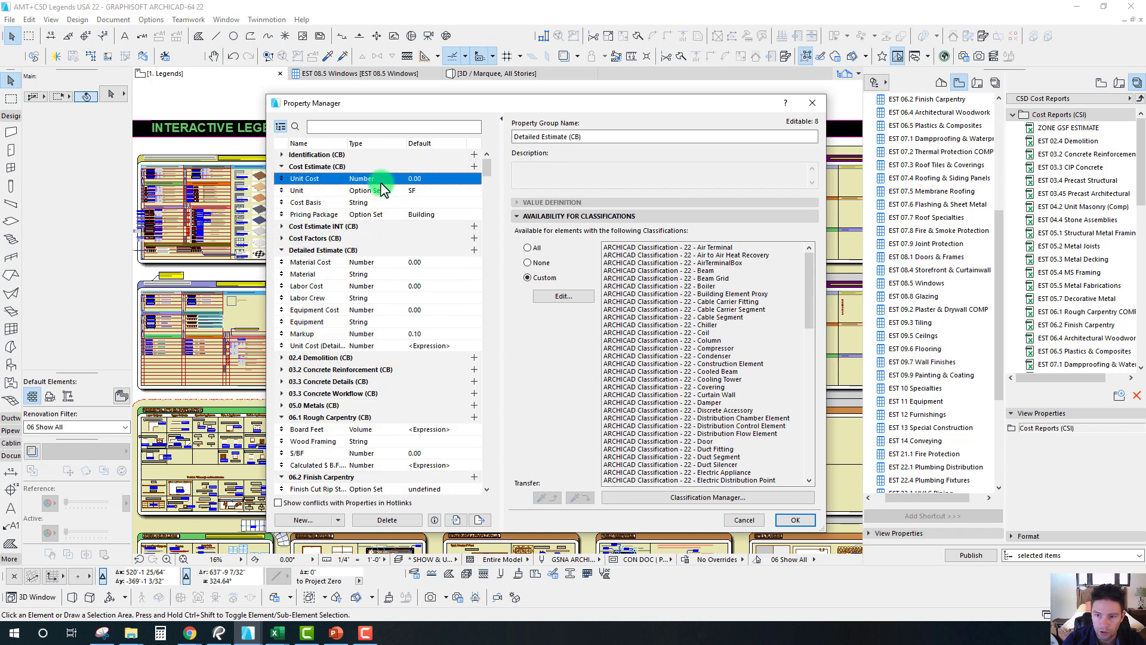
pyautogui.click(310, 263)
pyautogui.press('Down')
pyautogui.press('Down')
pyautogui.press('Down')
pyautogui.press('Down')
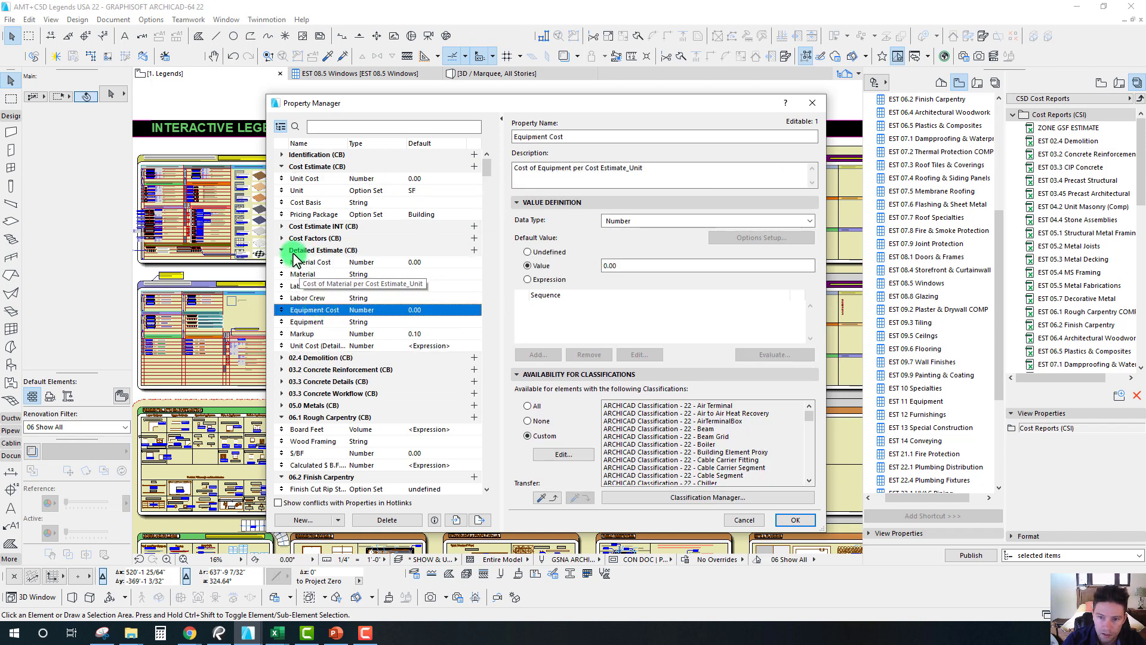
# Expand the Cost Factors (CB) group to review its factors, and collapse it together with the Detailed Estimate (CB) group.
pyautogui.click(287, 238)
pyautogui.click(282, 238)
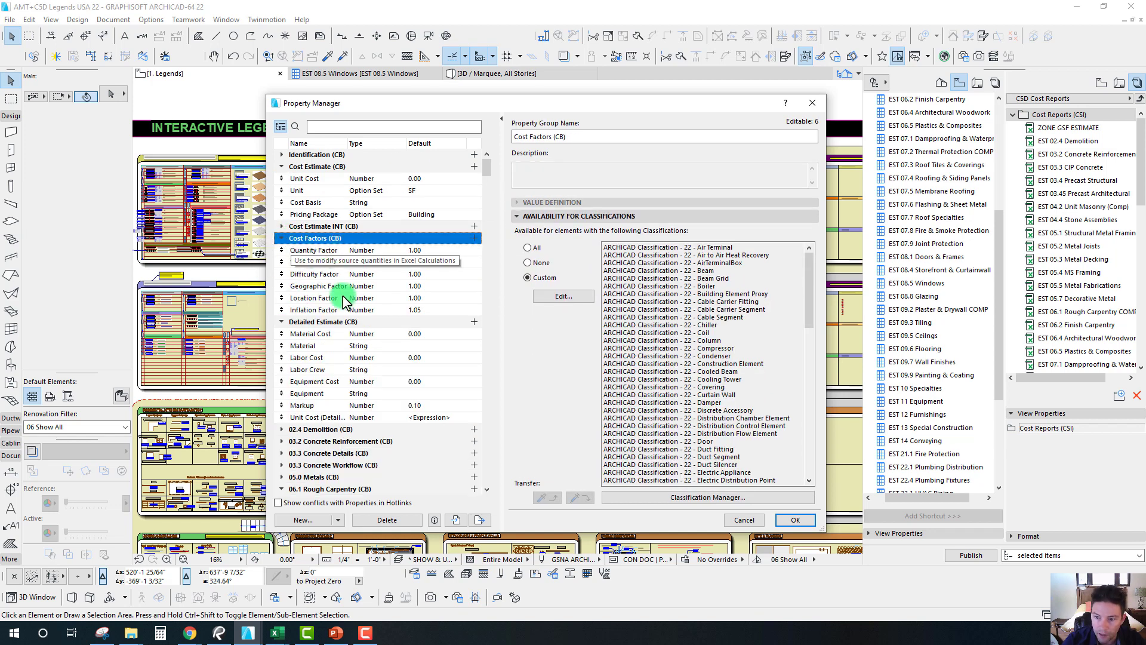
pyautogui.click(282, 239)
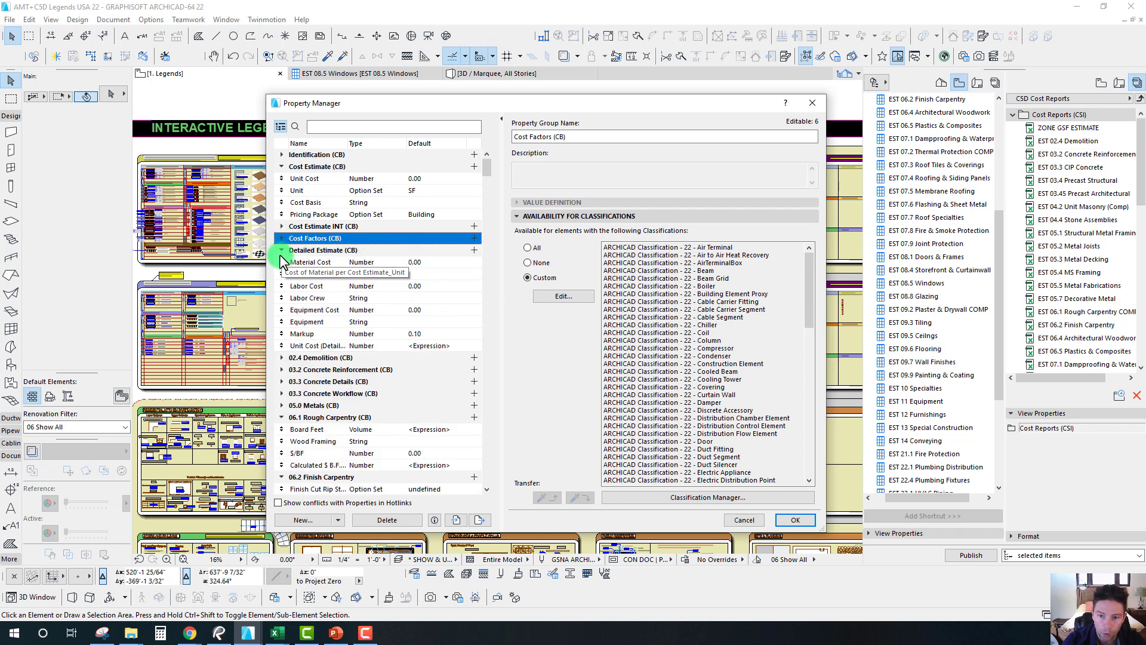
pyautogui.click(282, 251)
# Inspect the descriptions of Framing Type in 09.0 Framing Details (CB) and OUT Finish Type in 09.0 Wall Finishes (CB).
pyautogui.moveTo(487, 171); pyautogui.dragTo(489, 213)
pyautogui.click(316, 226)
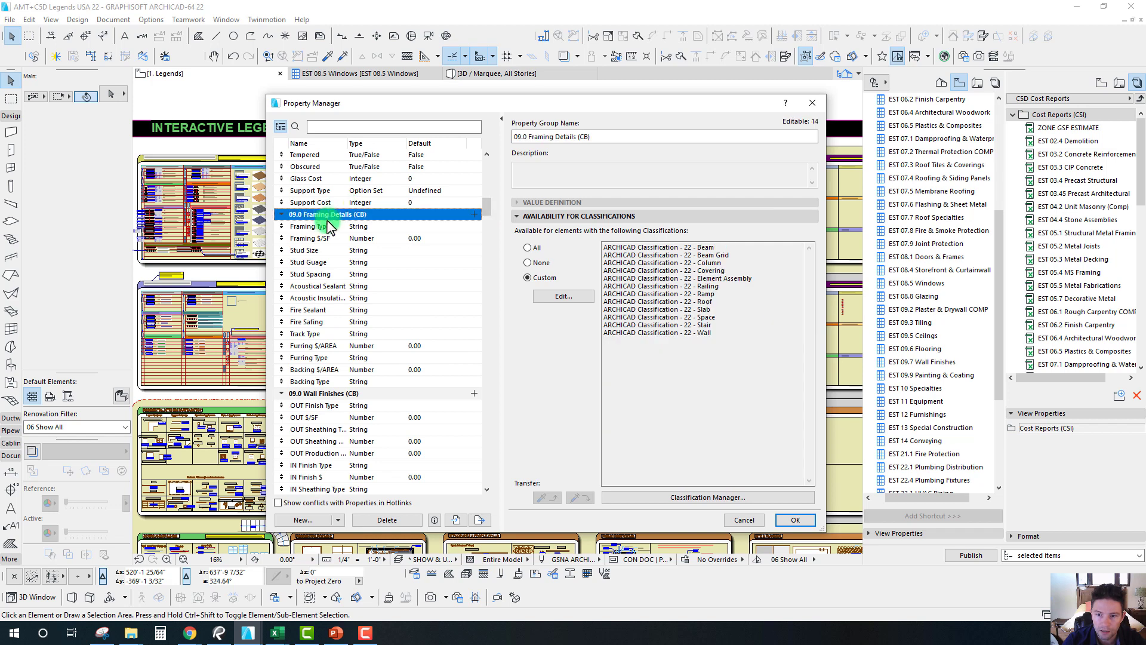
pyautogui.scroll(-1, 331, 298)
pyautogui.click(337, 370)
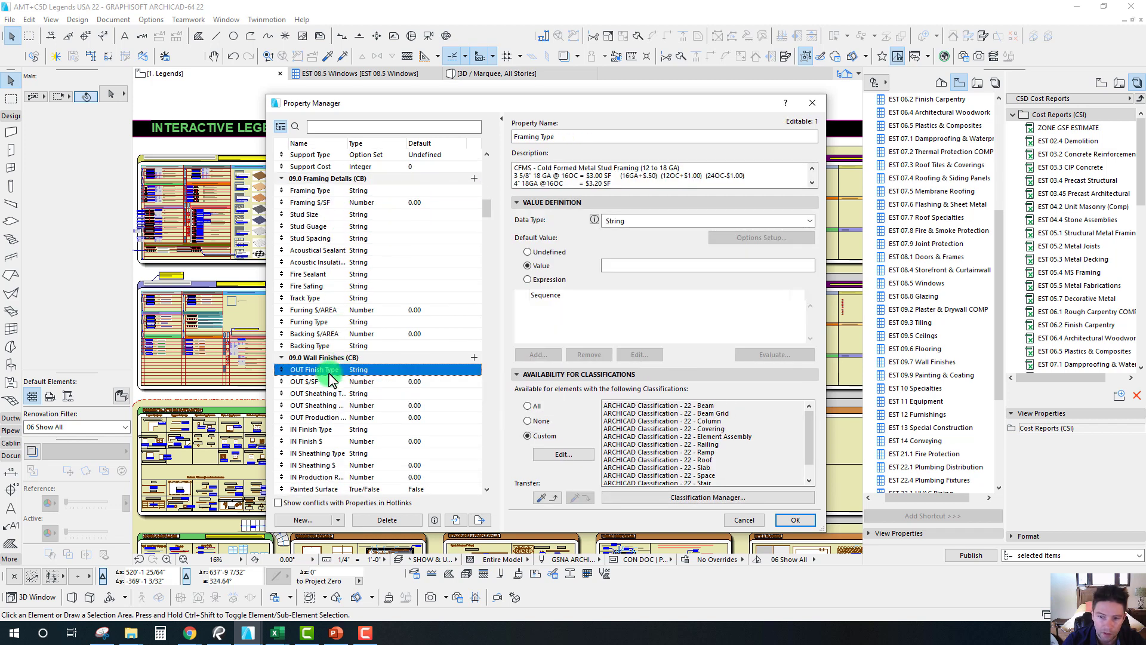
pyautogui.scroll(-1, 337, 377)
pyautogui.scroll(1, 352, 385)
pyautogui.scroll(6, 302, 225)
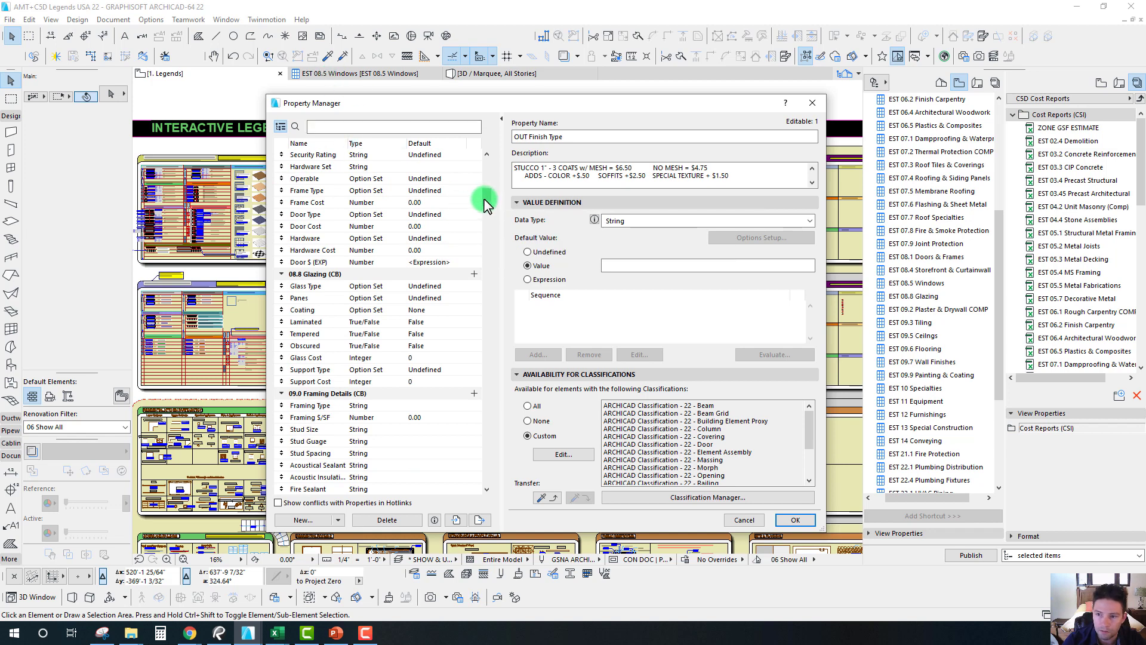
# Collapse the Cost Estimate (CB) and 06.1 Rough Carpentry (CB) groups and close the Property Manager.
pyautogui.moveTo(486, 198); pyautogui.dragTo(487, 167)
pyautogui.moveTo(422, 107); pyautogui.dragTo(412, 112)
pyautogui.click(272, 174)
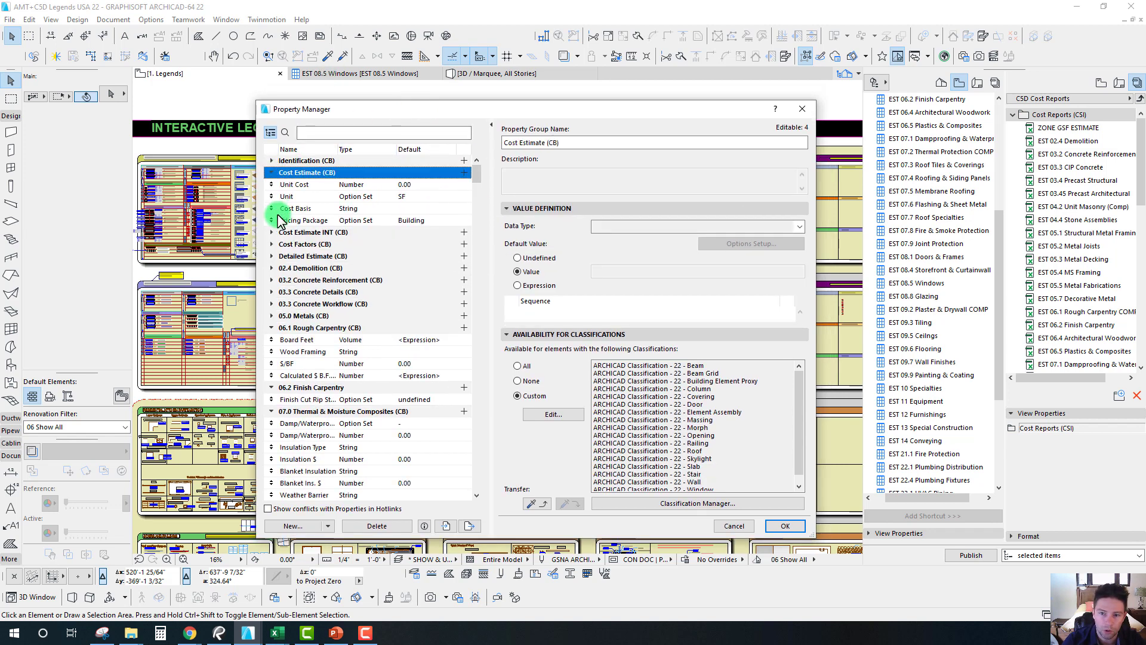
pyautogui.click(272, 281)
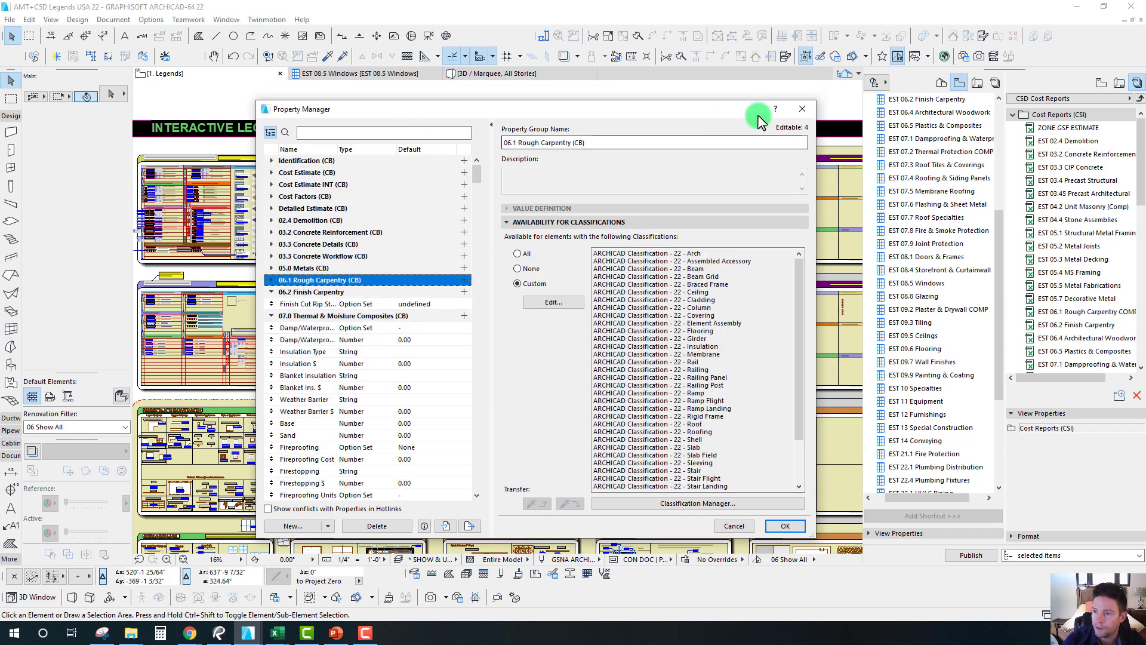
pyautogui.click(802, 109)
# Switch to the open EST 08.5 Windows schedule and open its scheme settings.
pyautogui.moveTo(524, 230)
pyautogui.mouseDown(button='middle')
pyautogui.moveTo(514, 234)
pyautogui.moveTo(522, 210)
pyautogui.mouseUp(button='middle')
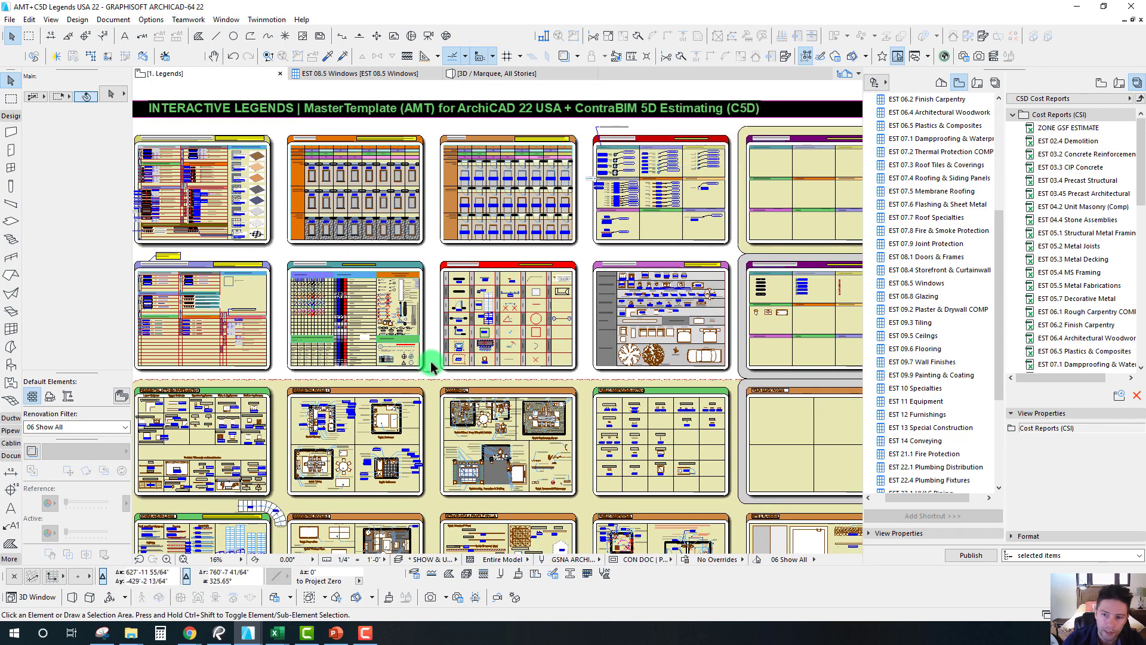
pyautogui.scroll(2, 931, 364)
pyautogui.scroll(4, 932, 366)
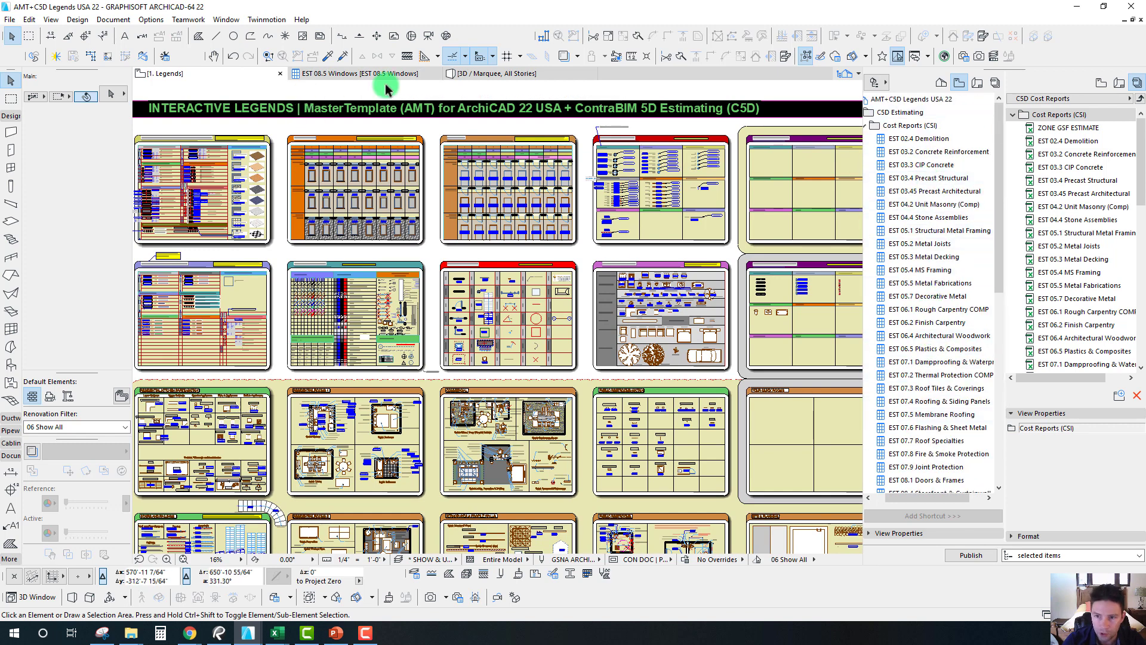
pyautogui.click(327, 74)
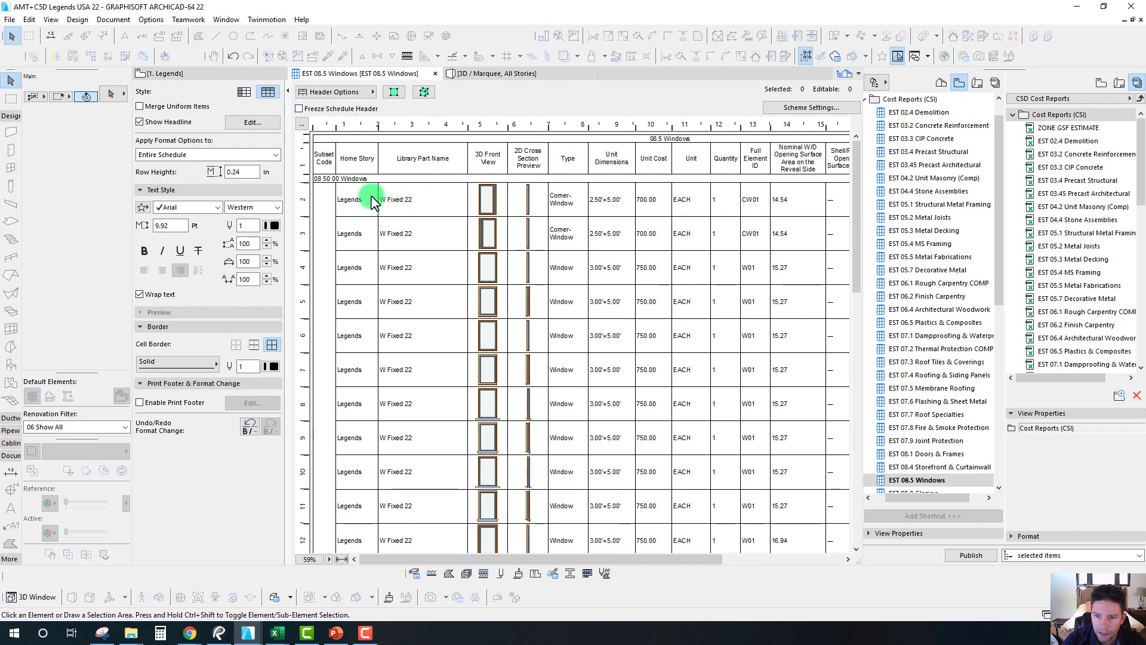
pyautogui.click(360, 199)
pyautogui.click(809, 107)
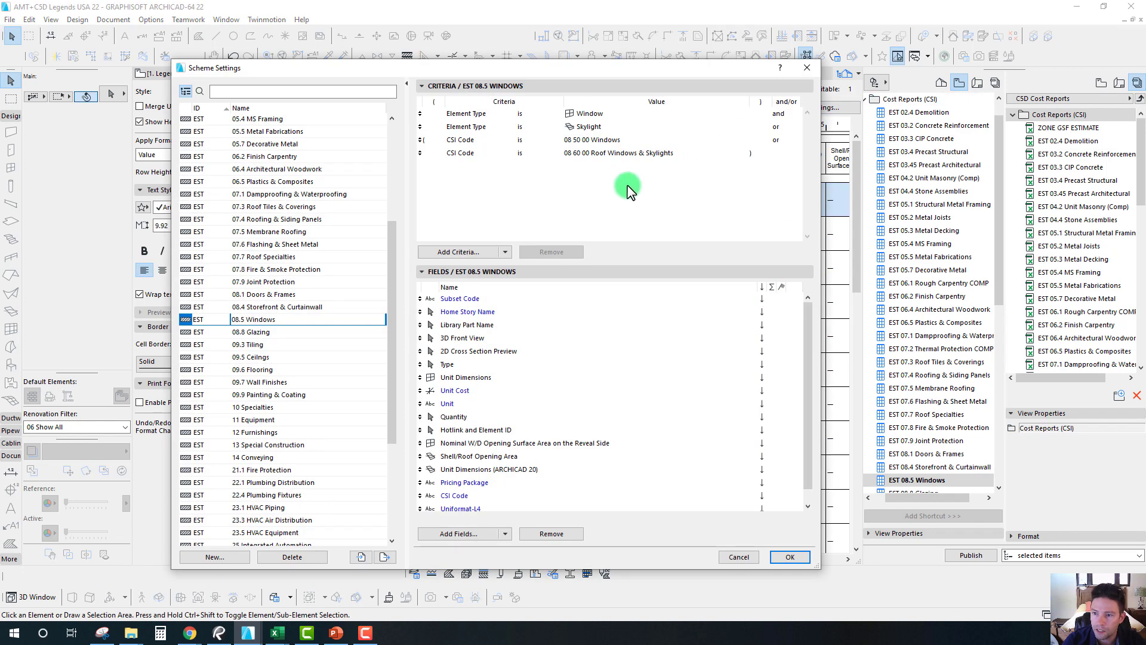
# Review the element type and CSI Code criteria of the 08.5 Windows scheme, and close the scheme settings without changes.
pyautogui.click(593, 120)
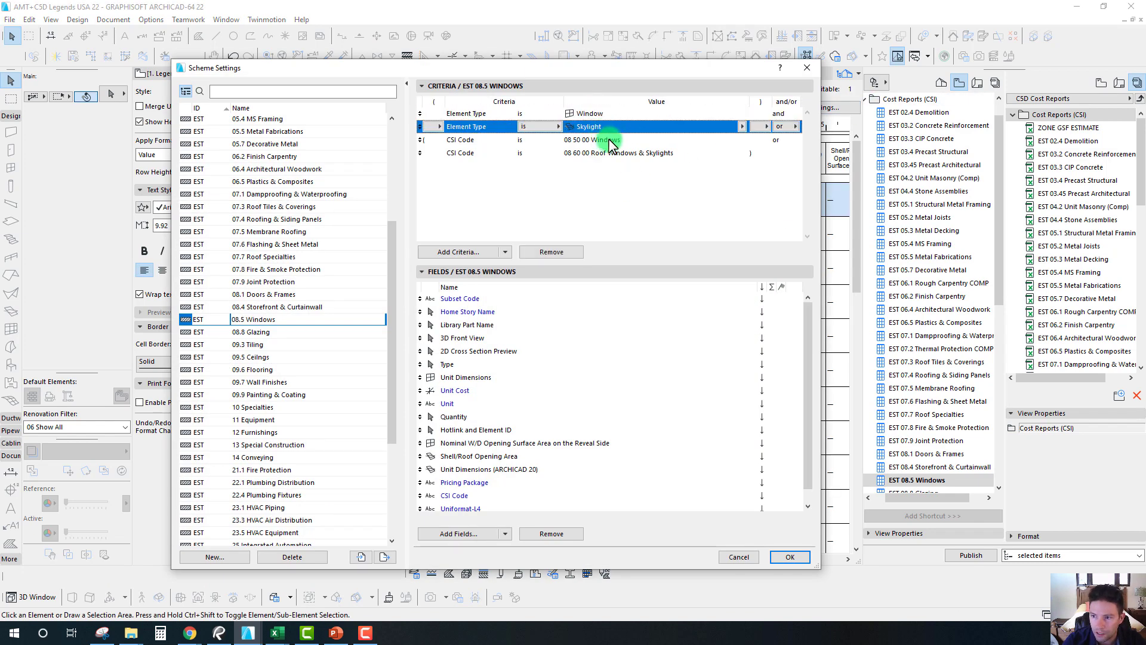
pyautogui.click(608, 142)
pyautogui.click(740, 141)
pyautogui.click(683, 159)
pyautogui.click(627, 188)
pyautogui.click(809, 74)
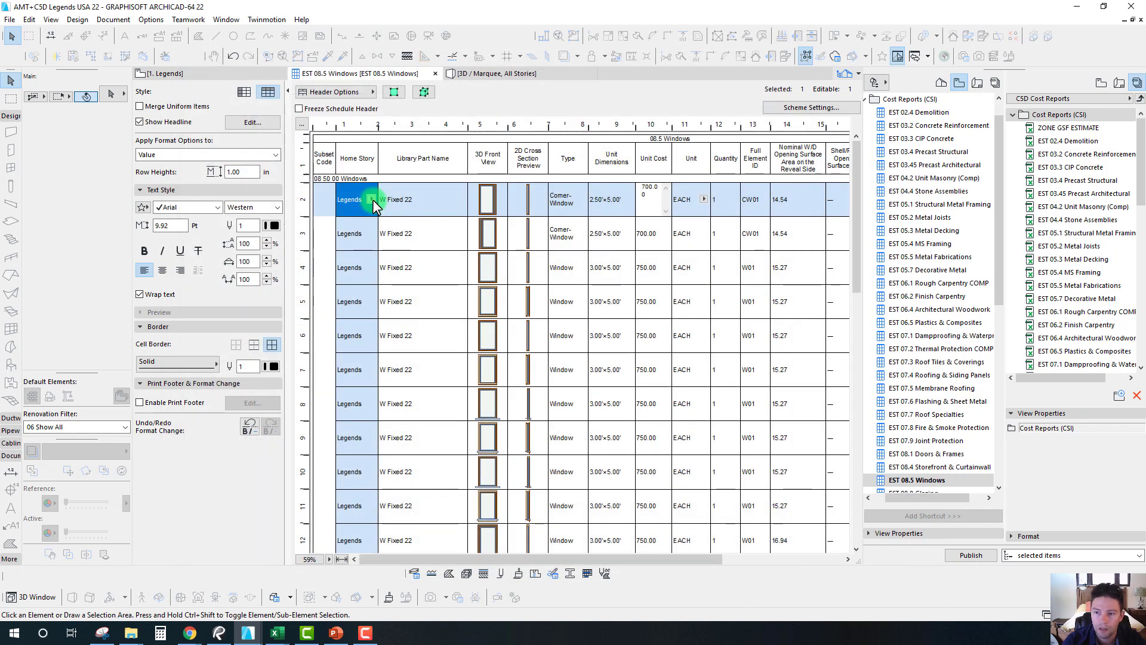
# Inspect the first window's editable Unit Cost and its list of available units, keeping EACH.
pyautogui.click(653, 196)
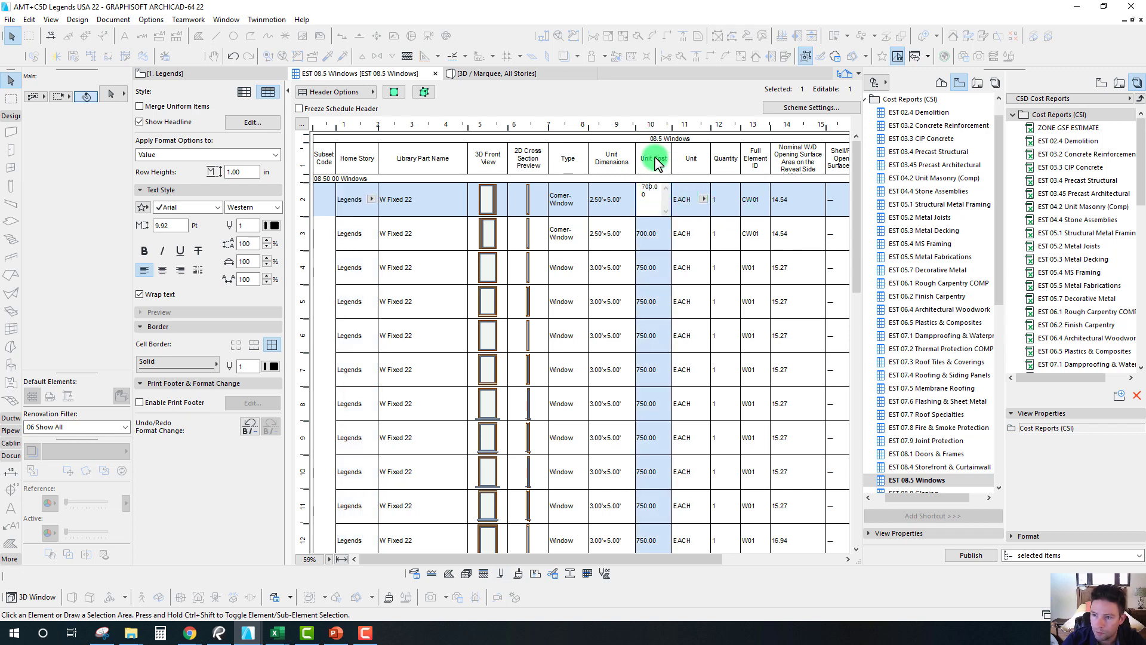
pyautogui.click(703, 199)
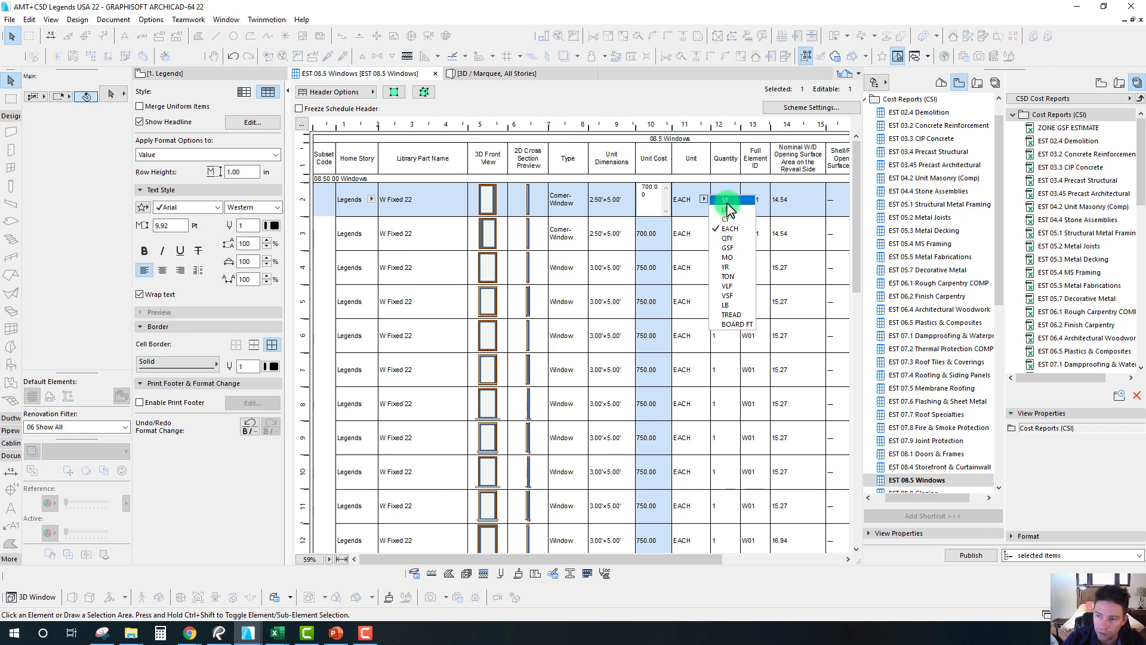
pyautogui.click(635, 557)
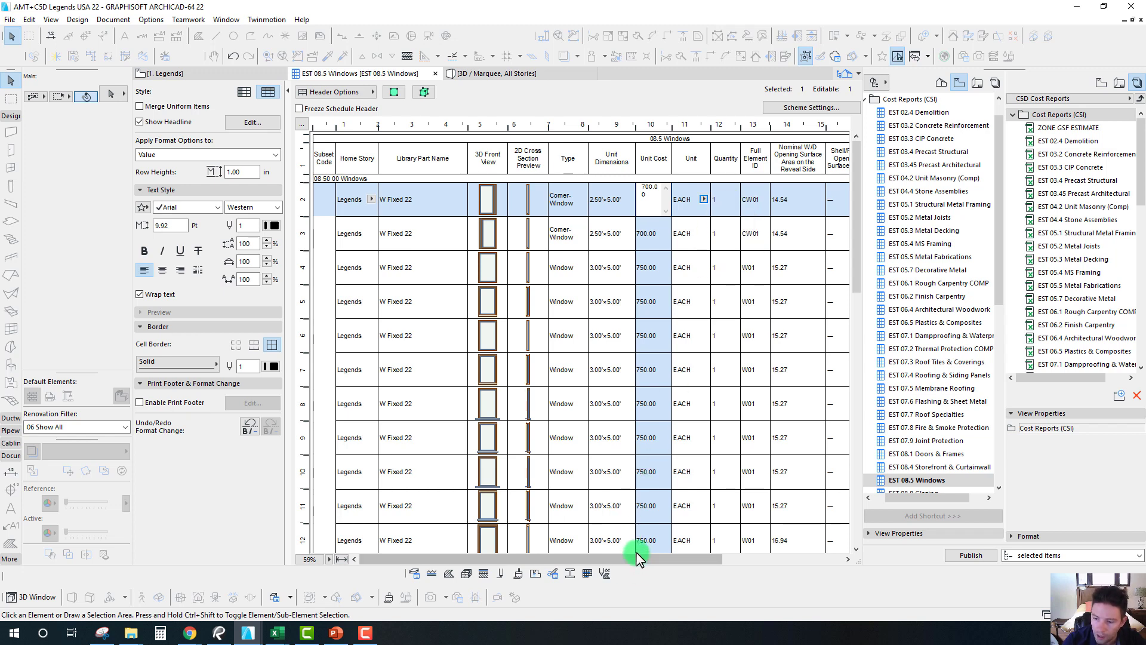
# Open the EST 08.1 Doors & Frames schedule and examine its door cost columns at 100% zoom.
pyautogui.scroll(-4, 922, 359)
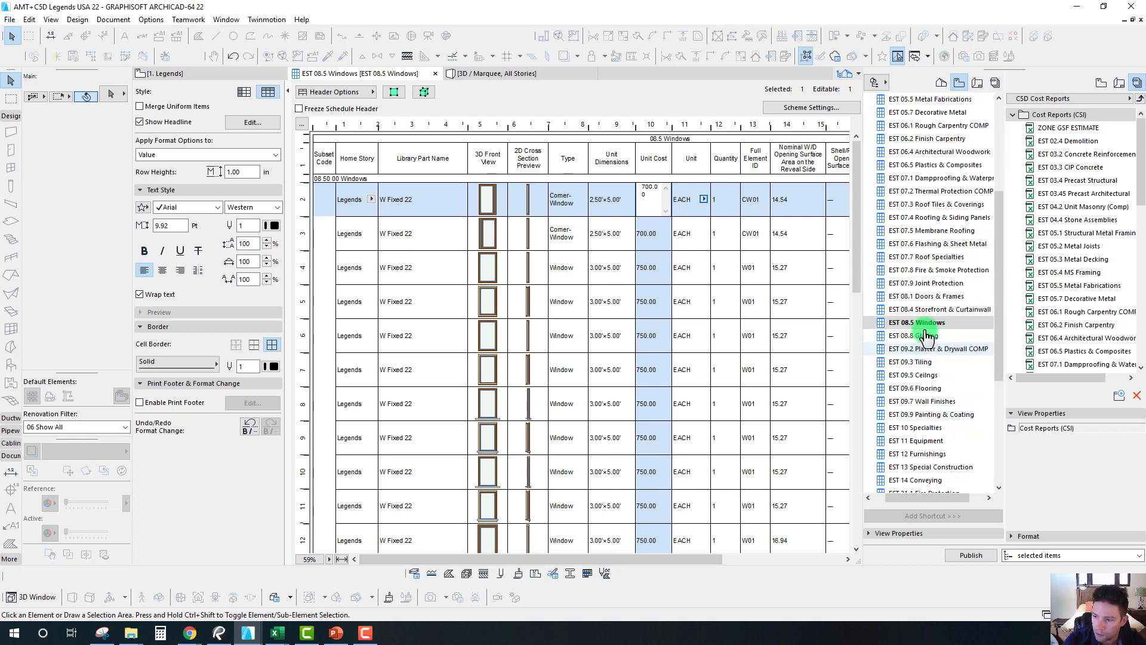
pyautogui.click(916, 297)
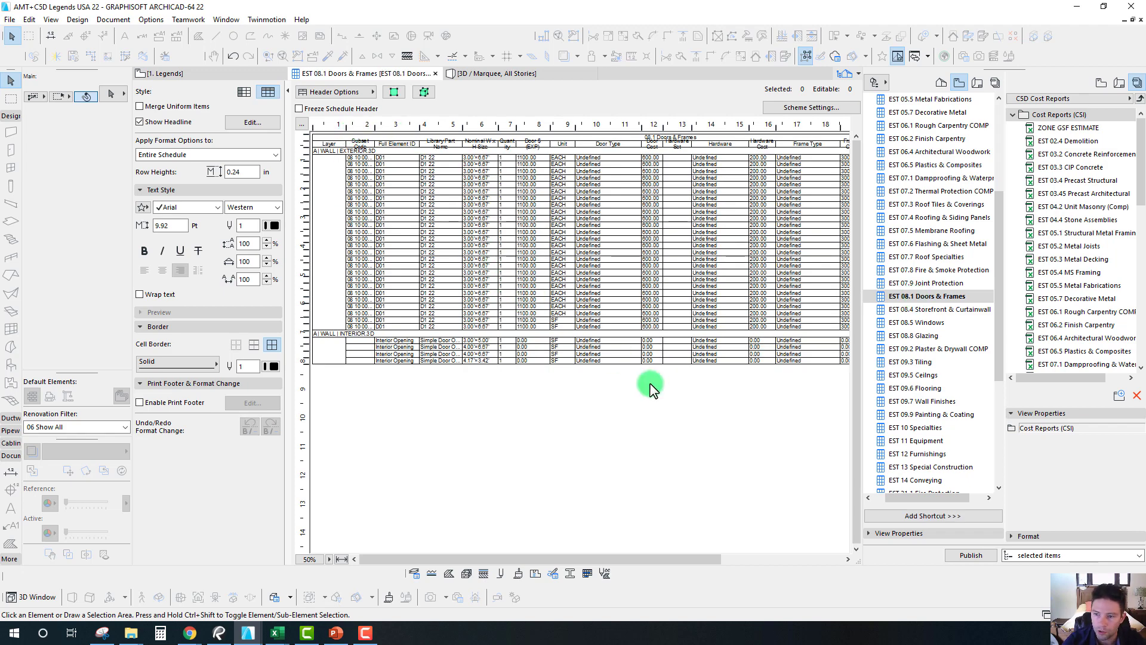
pyautogui.click(314, 558)
pyautogui.moveTo(515, 561); pyautogui.dragTo(603, 562)
pyautogui.scroll(5, 938, 320)
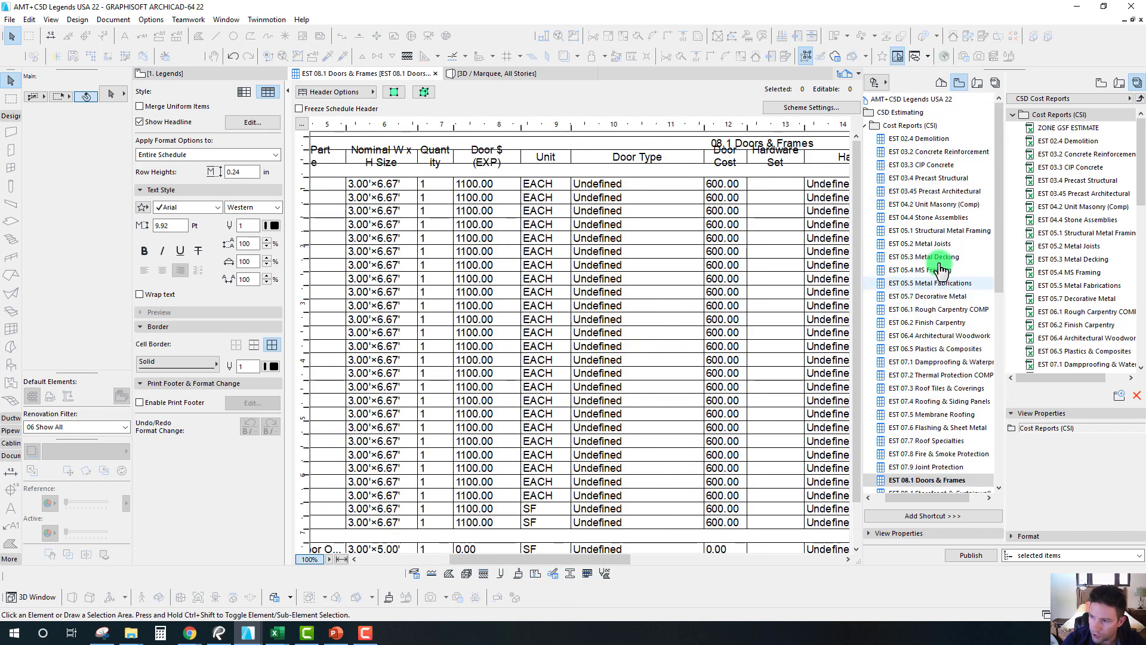
# Open the EST 04.2 Unit Masonry (Comp) schedule and turn off merging of uniform items.
pyautogui.doubleClick(910, 206)
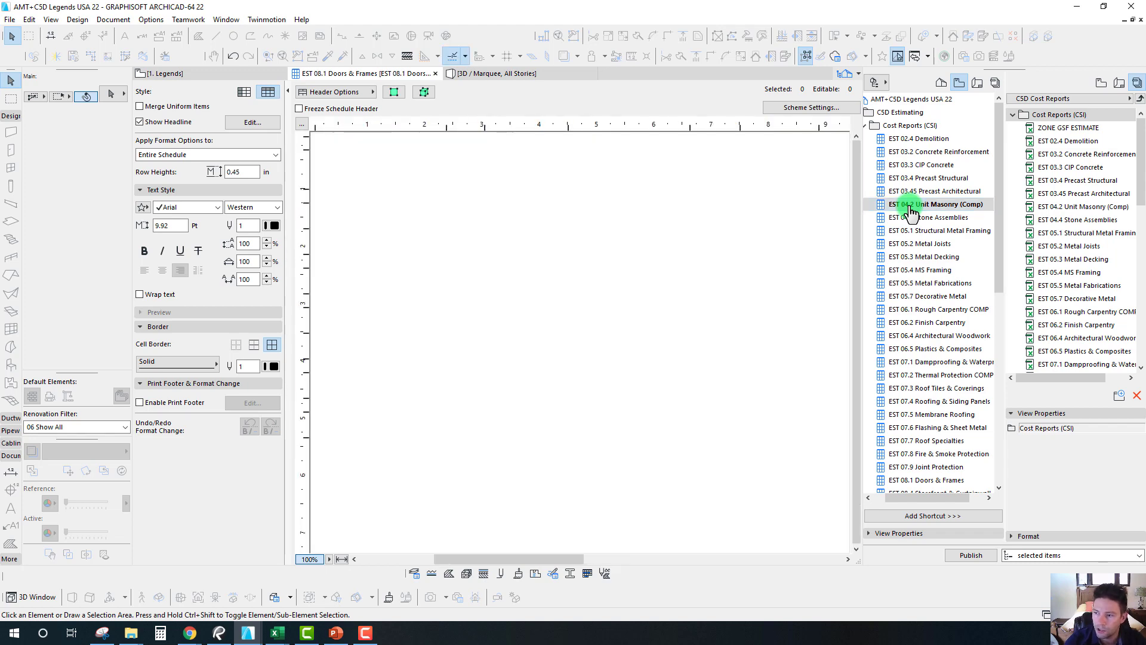
pyautogui.click(549, 311)
pyautogui.moveTo(507, 560); pyautogui.dragTo(403, 567)
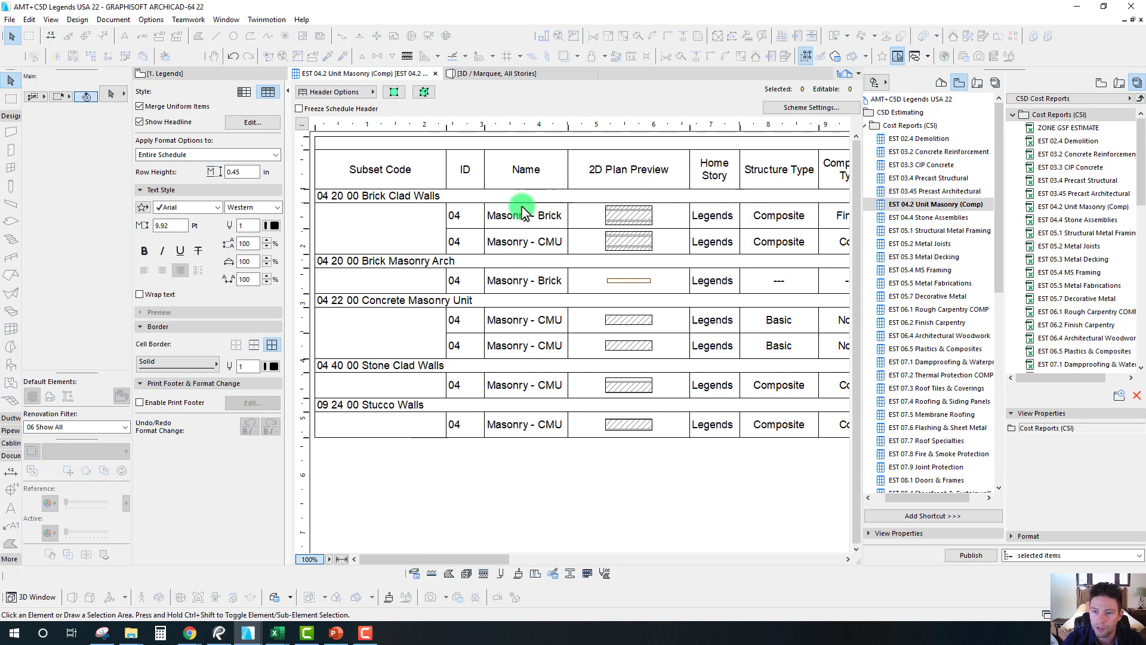
pyautogui.click(140, 107)
# Compare the 2D plan previews of the three entries under 04 20 00 Brick Clad Walls.
pyautogui.click(585, 238)
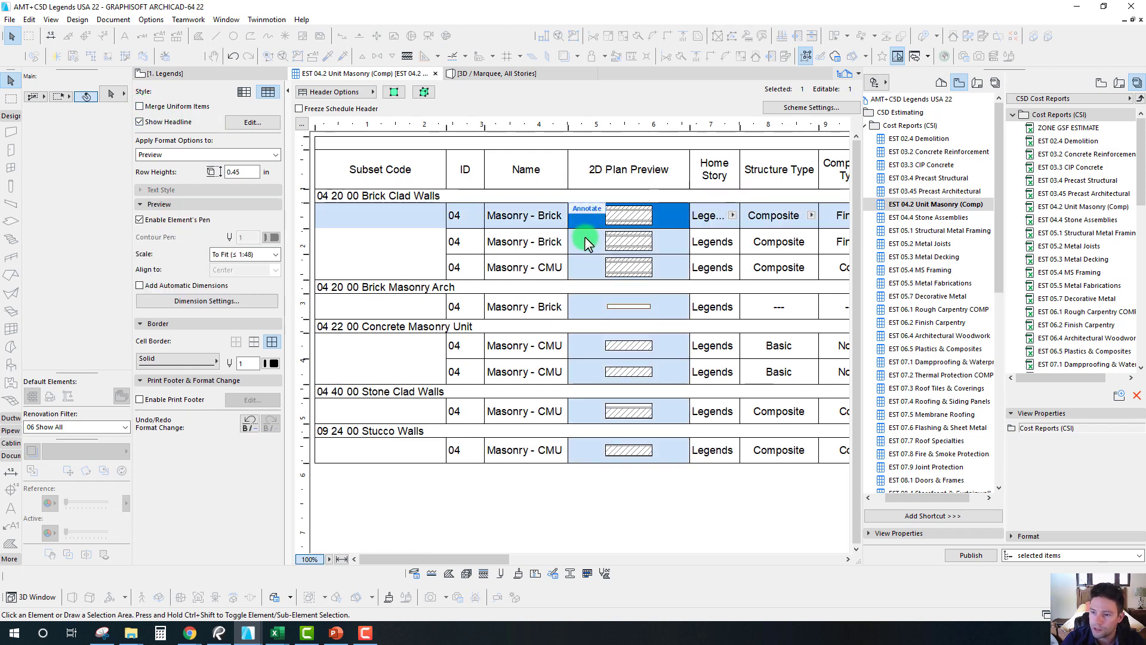
pyautogui.click(588, 269)
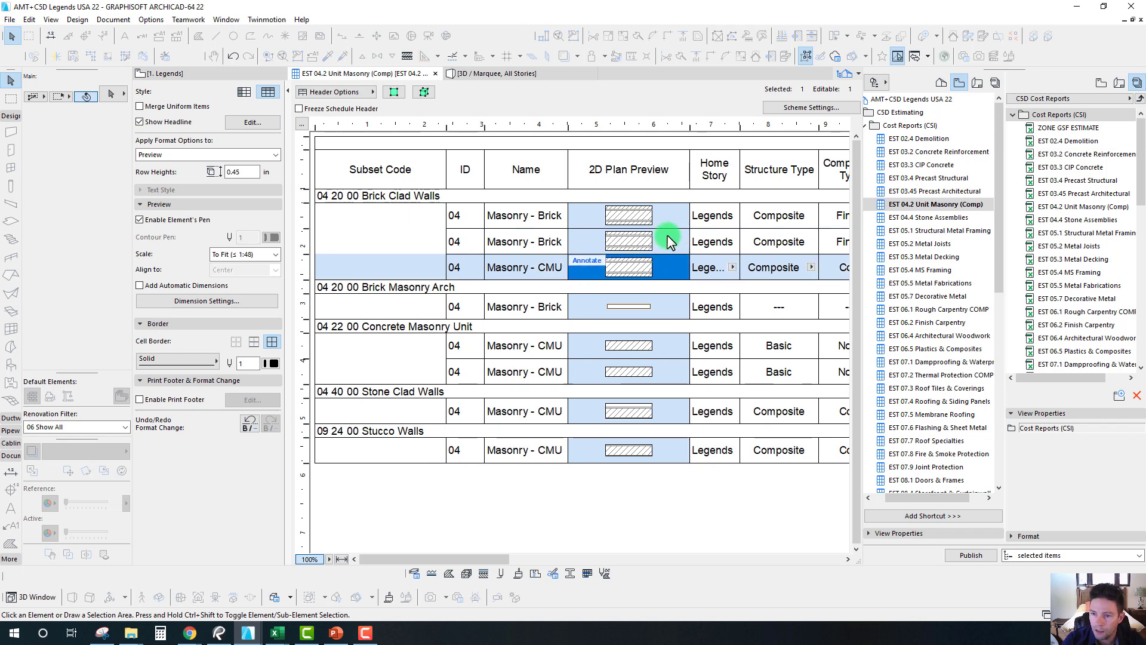
pyautogui.click(668, 236)
pyautogui.click(672, 210)
pyautogui.click(675, 240)
pyautogui.click(676, 277)
pyautogui.click(674, 217)
pyautogui.moveTo(491, 558); pyautogui.dragTo(516, 559)
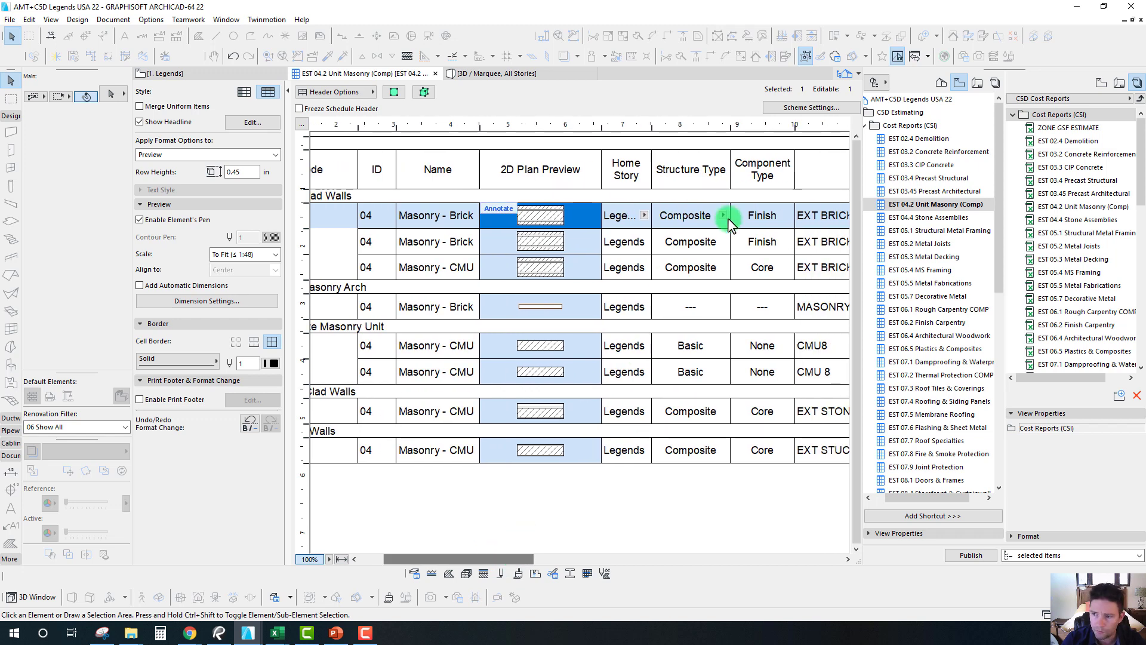
# Compare the Component Type and Name values of the three brick clad wall entries.
pyautogui.click(754, 216)
pyautogui.click(747, 241)
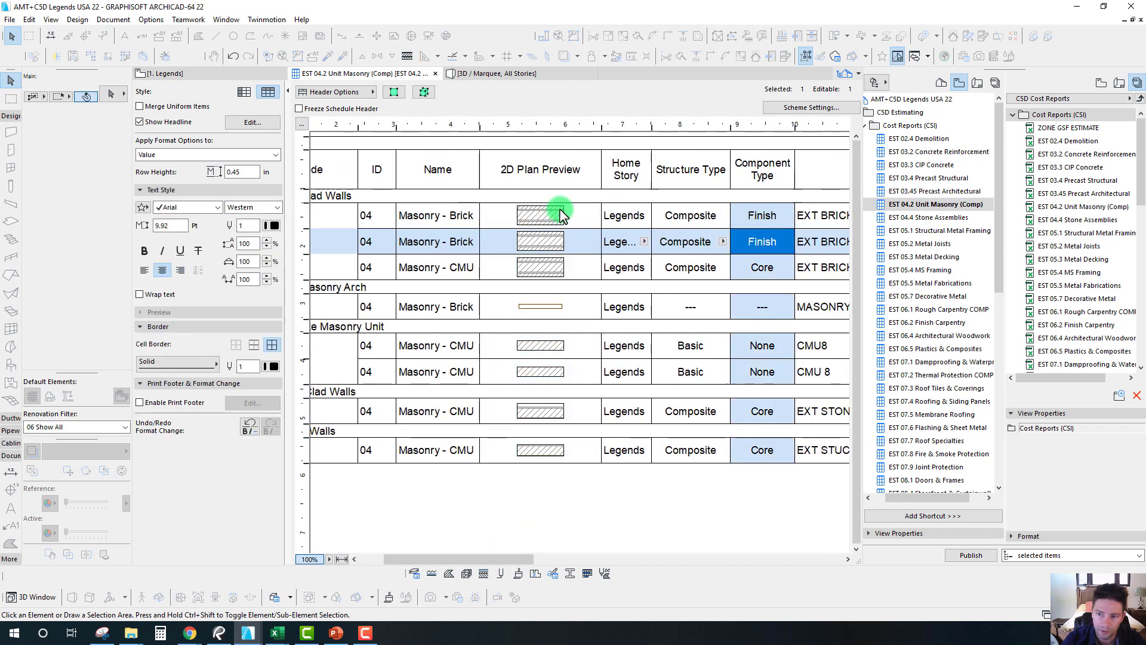
pyautogui.click(755, 270)
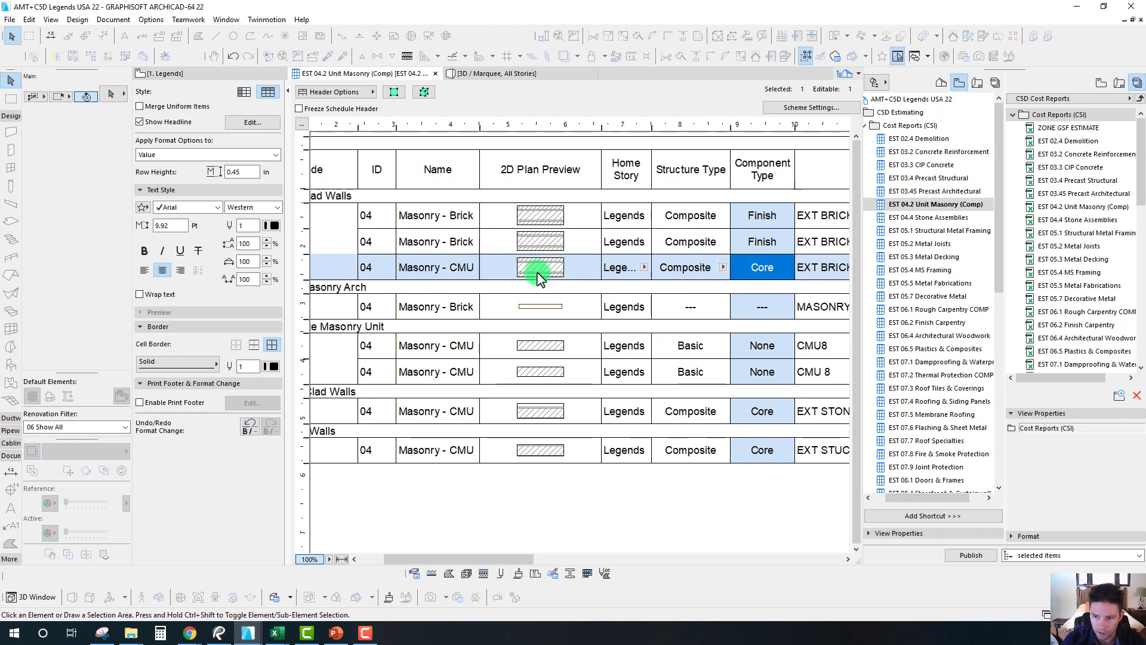
pyautogui.click(435, 216)
pyautogui.click(432, 241)
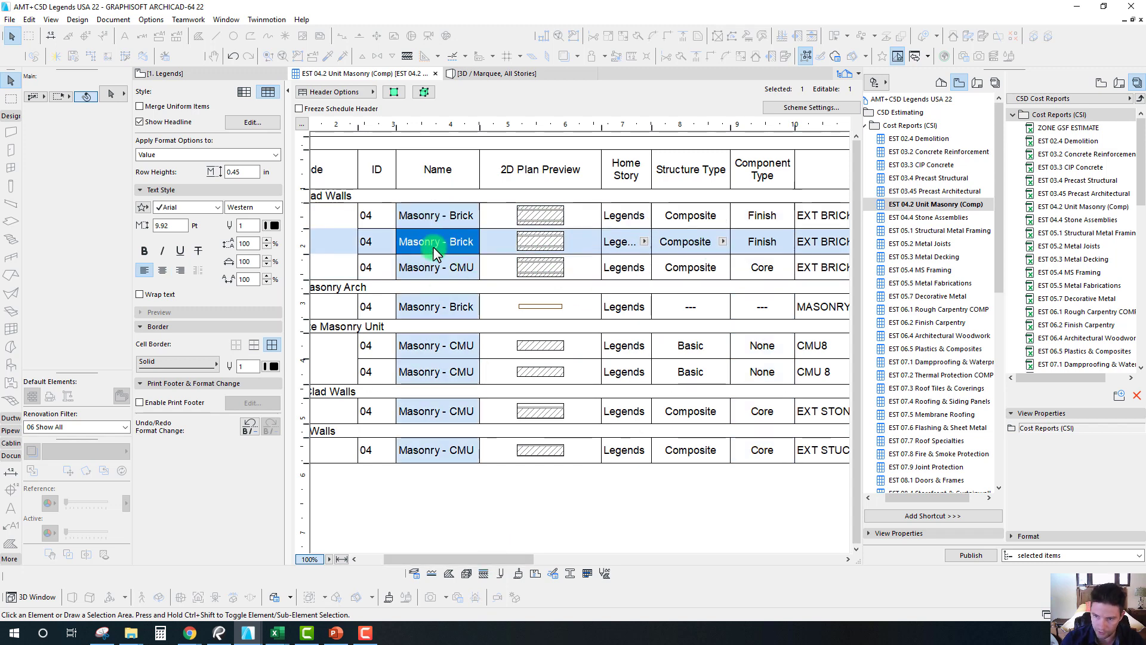
pyautogui.click(431, 267)
# Examine the masonry schedule's Framing Type and OUT Finish Type columns, including the first brick wall's outer finish.
pyautogui.moveTo(497, 560); pyautogui.dragTo(678, 552)
pyautogui.click(743, 169)
pyautogui.click(813, 172)
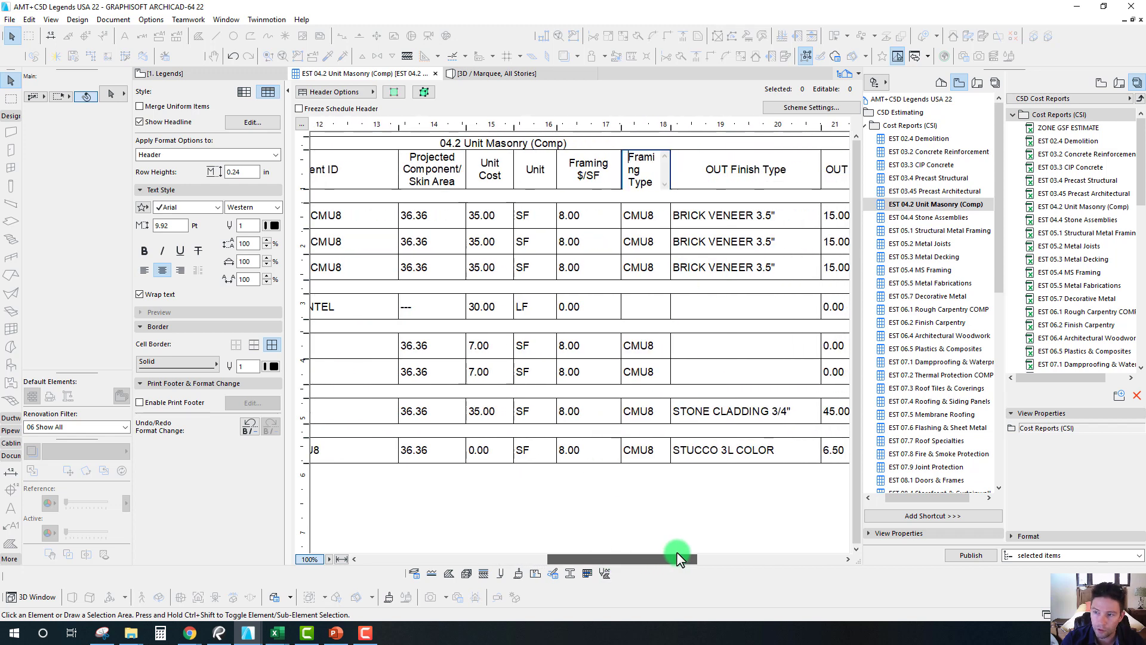
pyautogui.click(763, 172)
pyautogui.click(764, 224)
pyautogui.moveTo(607, 560); pyautogui.dragTo(418, 561)
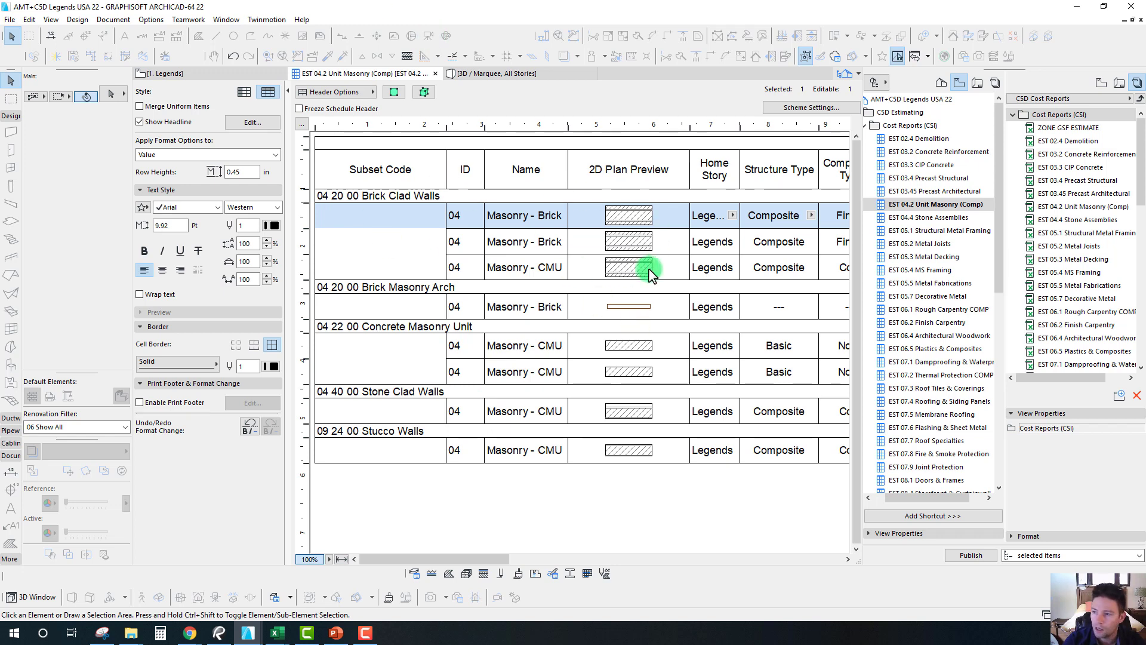
# Open the EST 03.3 CIP Concrete schedule to view its costs, and select the EST 05.1 Structural Metal Framing schedule.
pyautogui.click(917, 516)
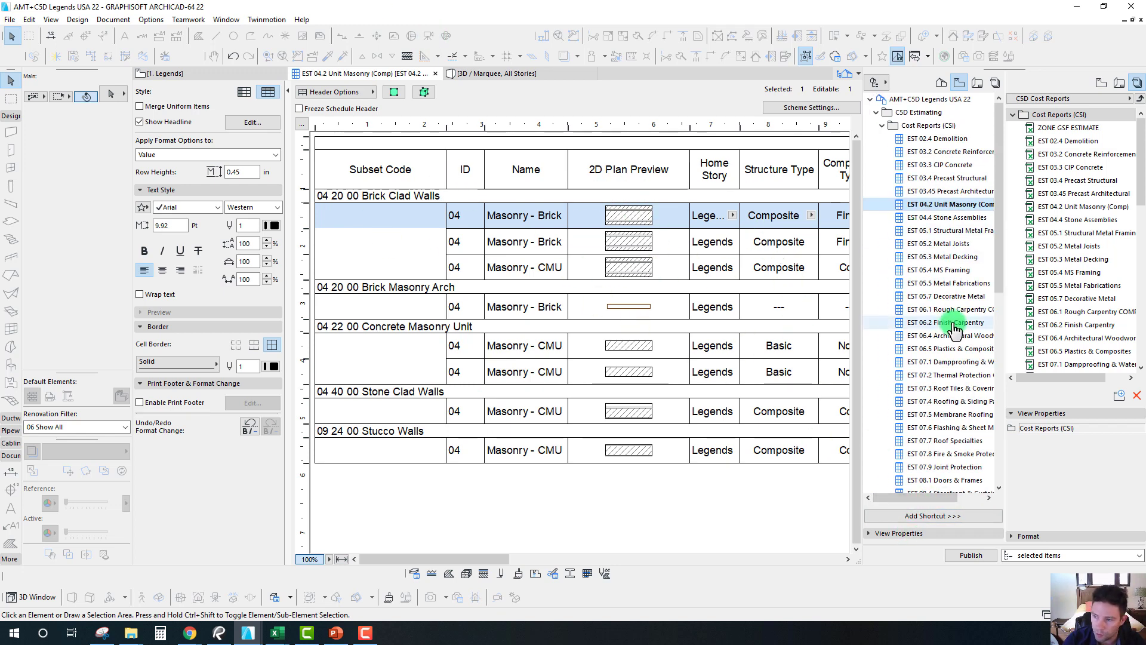
pyautogui.doubleClick(925, 166)
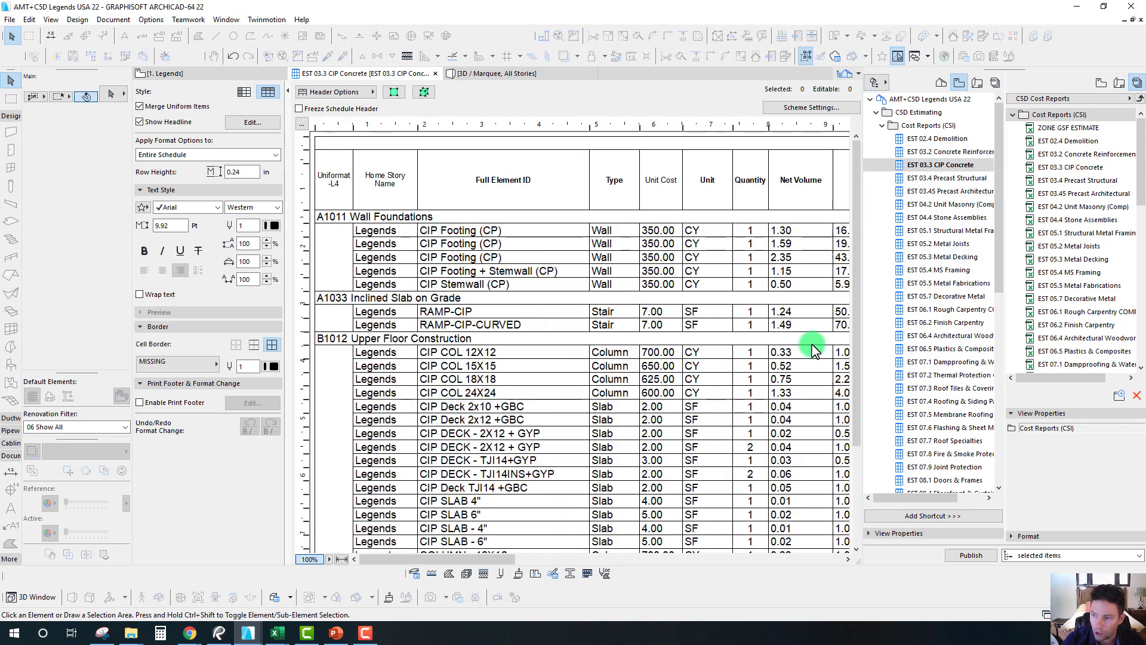
pyautogui.click(941, 230)
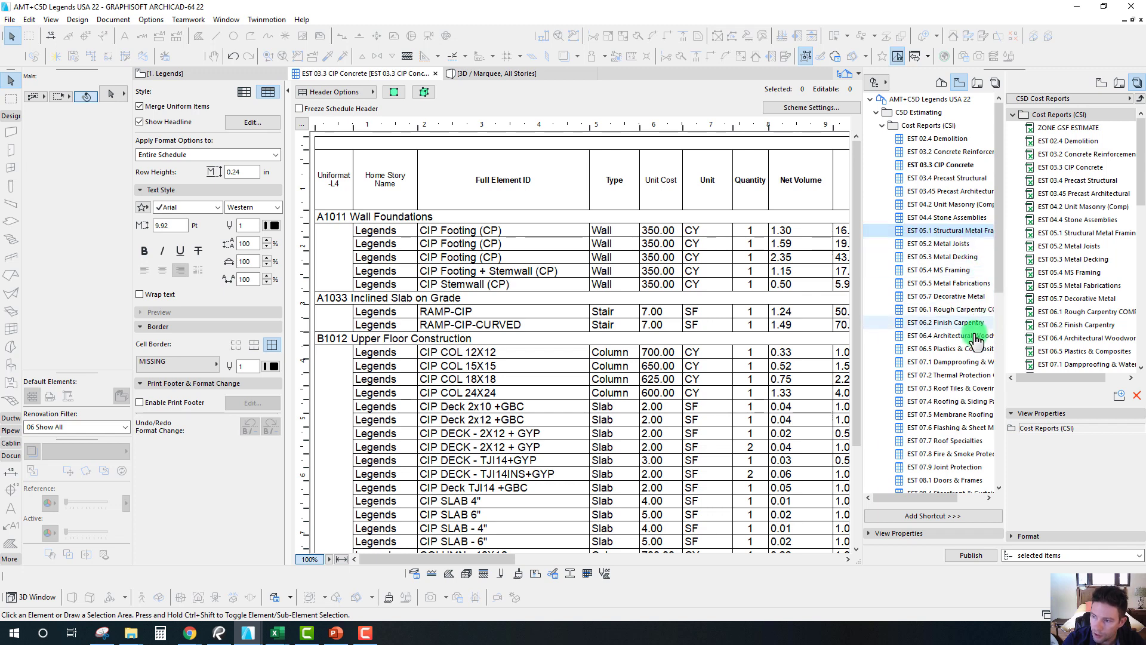
# Open the EST 10 Specialties schedule to view its itemized costs.
pyautogui.scroll(-4, 940, 364)
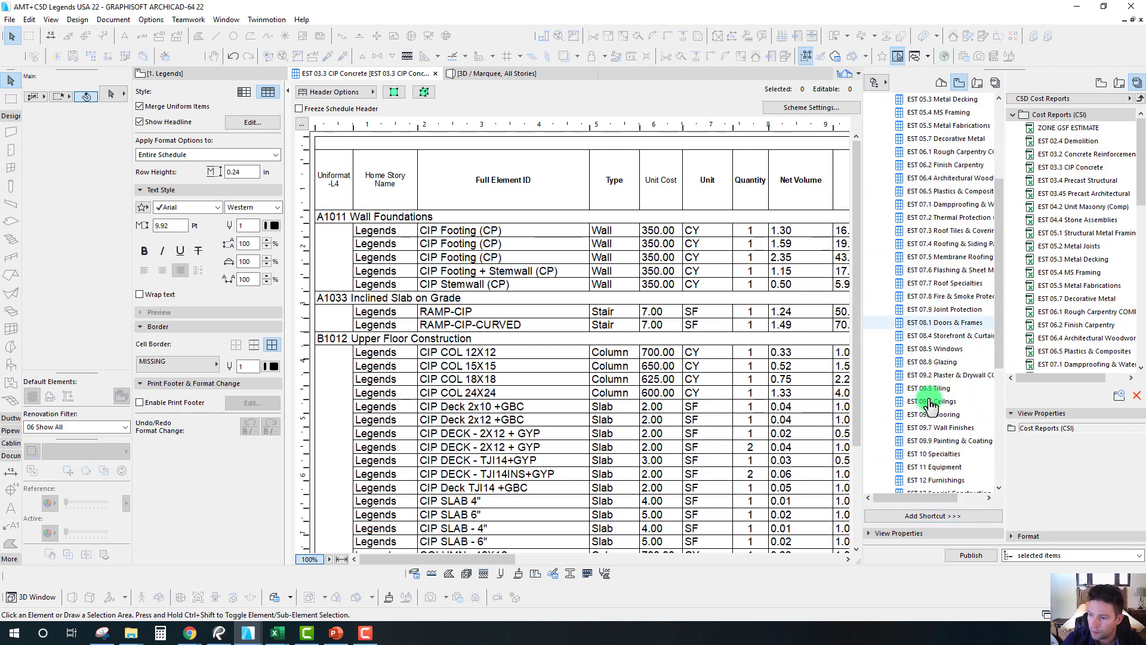
pyautogui.scroll(-3, 935, 279)
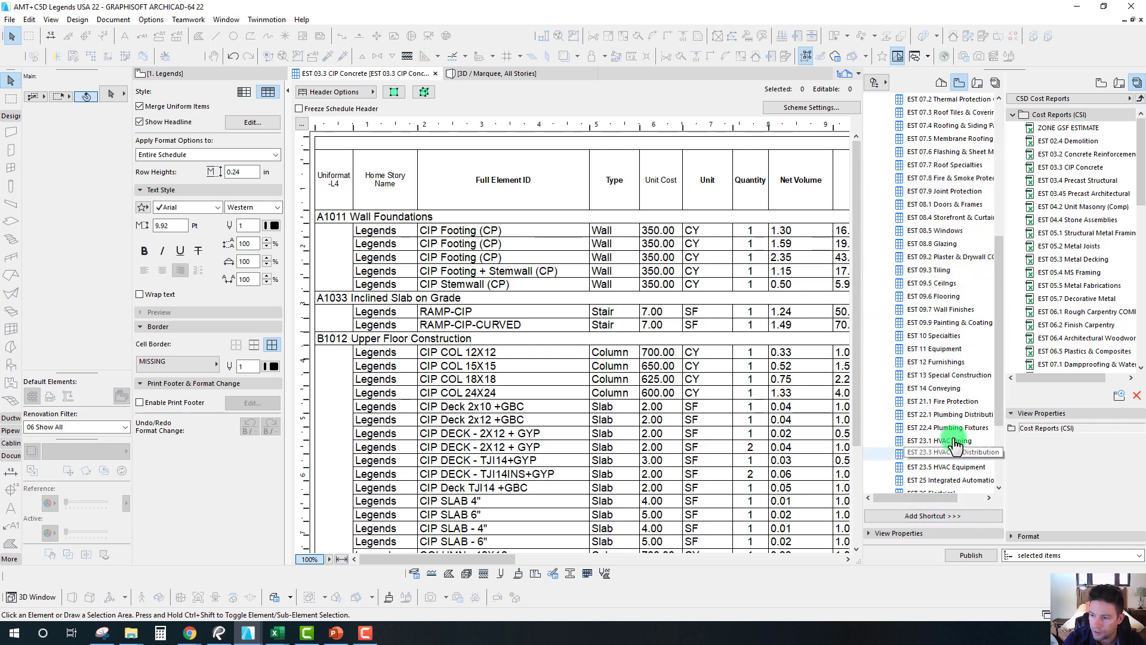
pyautogui.click(924, 336)
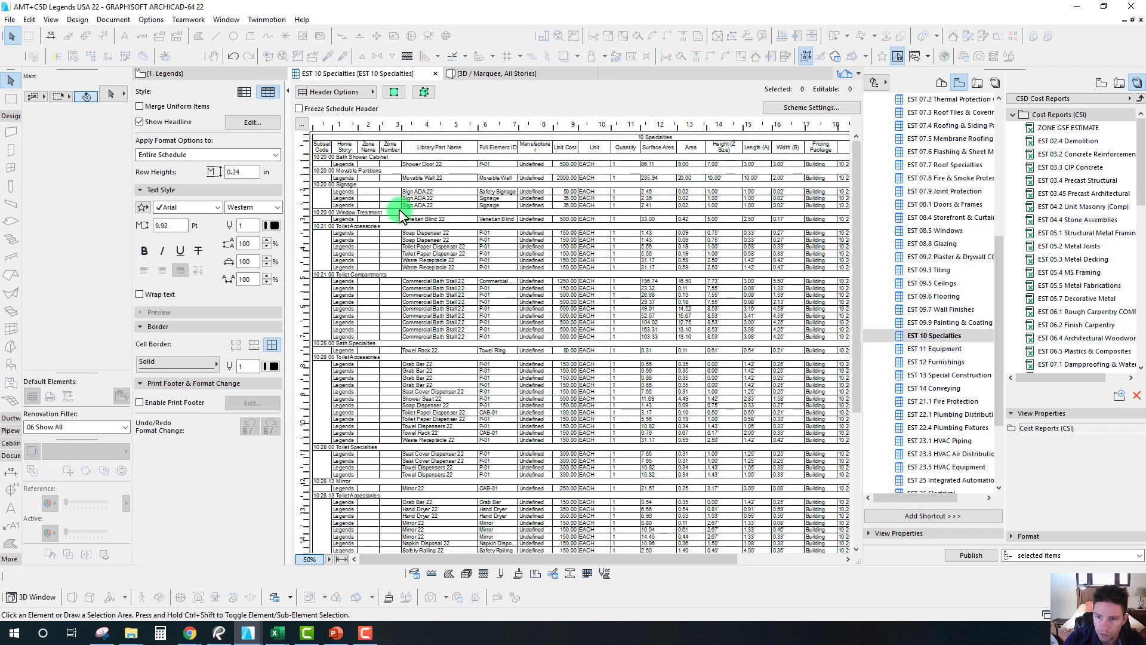
# View the EST 11 Equipment, EST 22.4 Plumbing Fixtures and EST 26 Electrical schedules one after another.
pyautogui.click(935, 352)
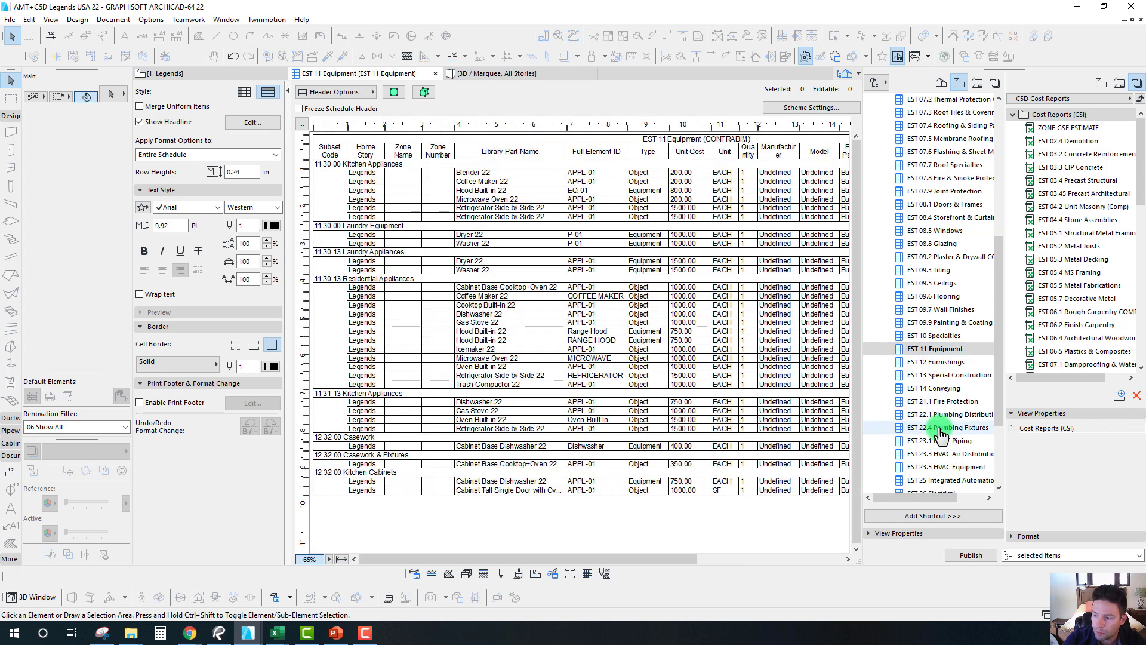
pyautogui.click(942, 428)
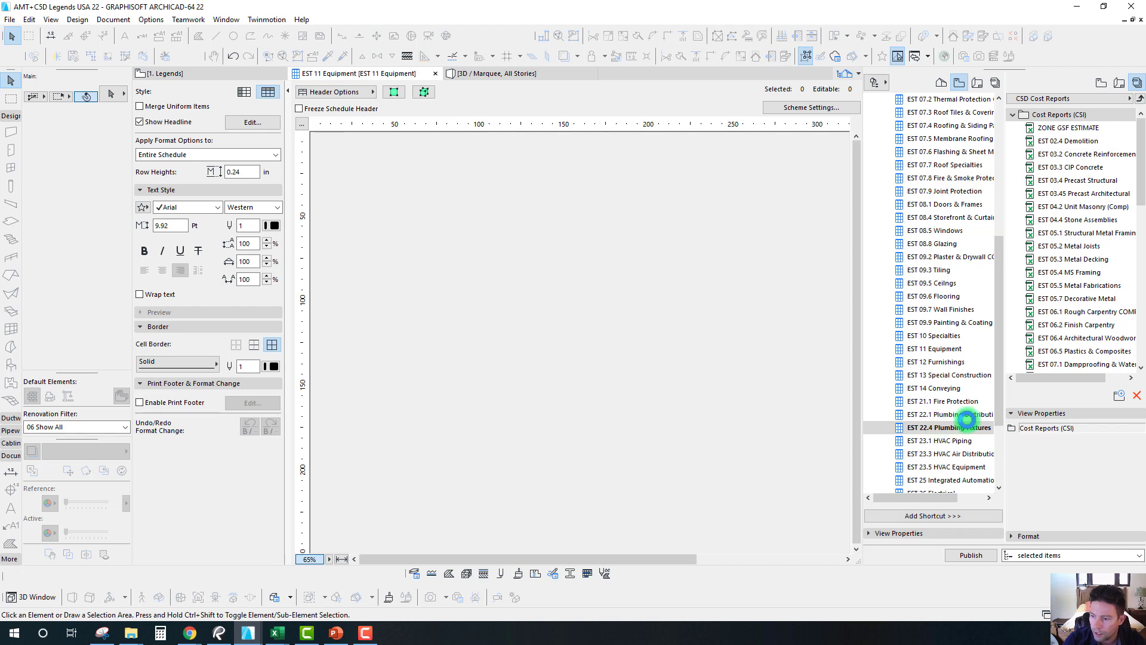
pyautogui.scroll(-3, 928, 418)
pyautogui.click(928, 376)
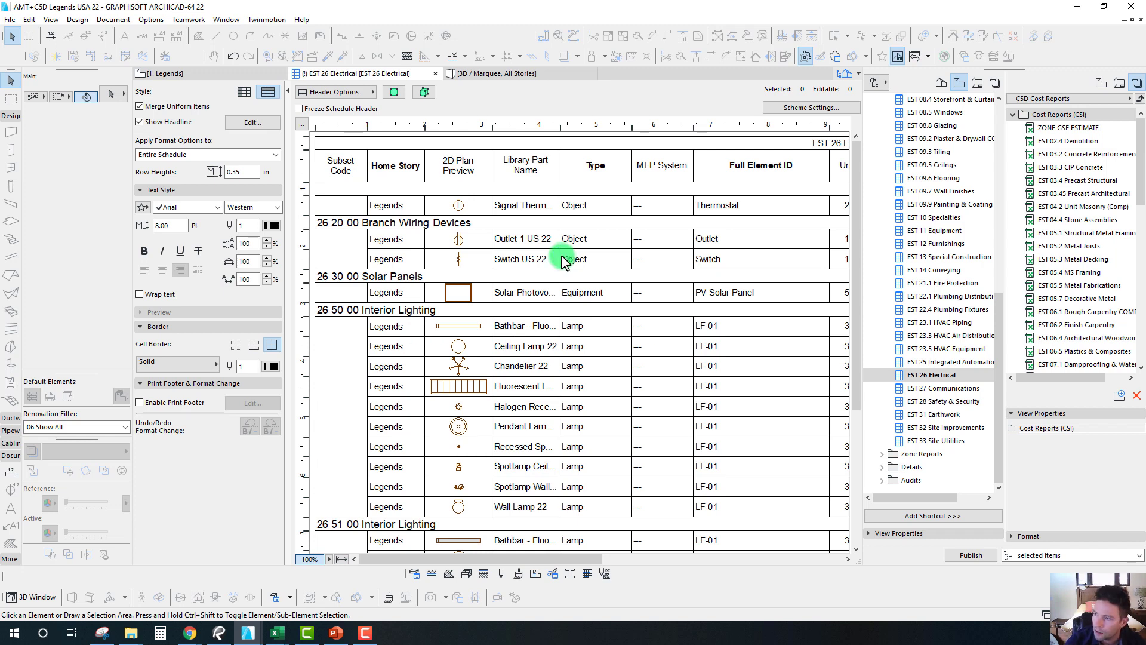
# Publish only the EST 26 Electrical report from the C5D Cost Reports publisher set.
pyautogui.click(1072, 233)
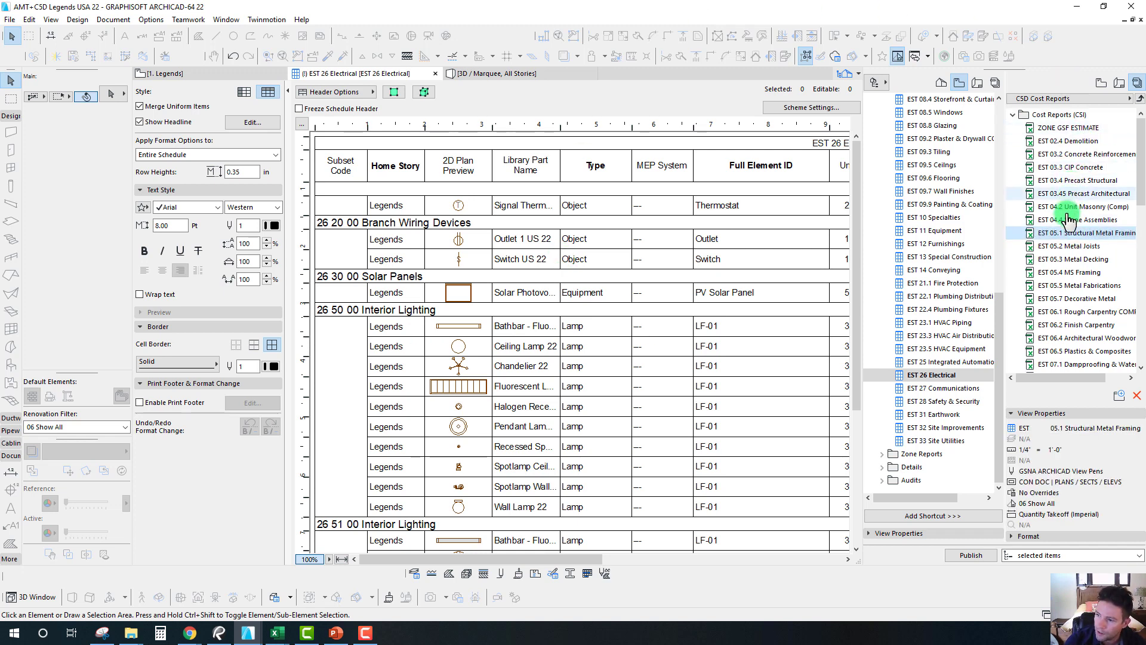
pyautogui.scroll(-10, 1072, 320)
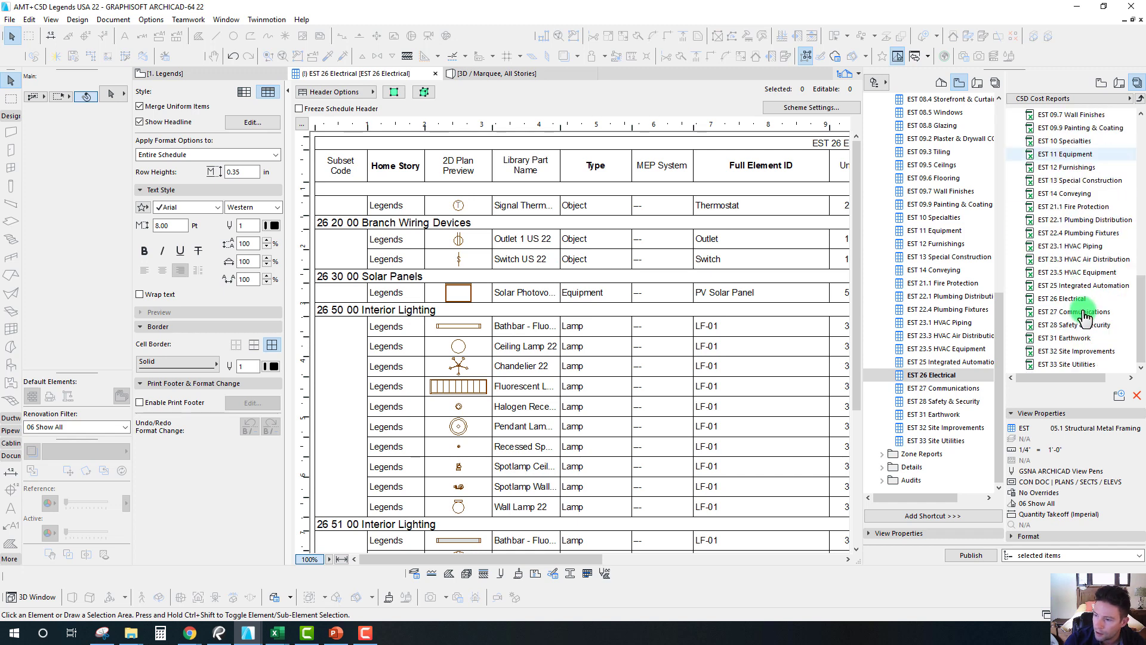
pyautogui.click(1068, 298)
pyautogui.click(905, 445)
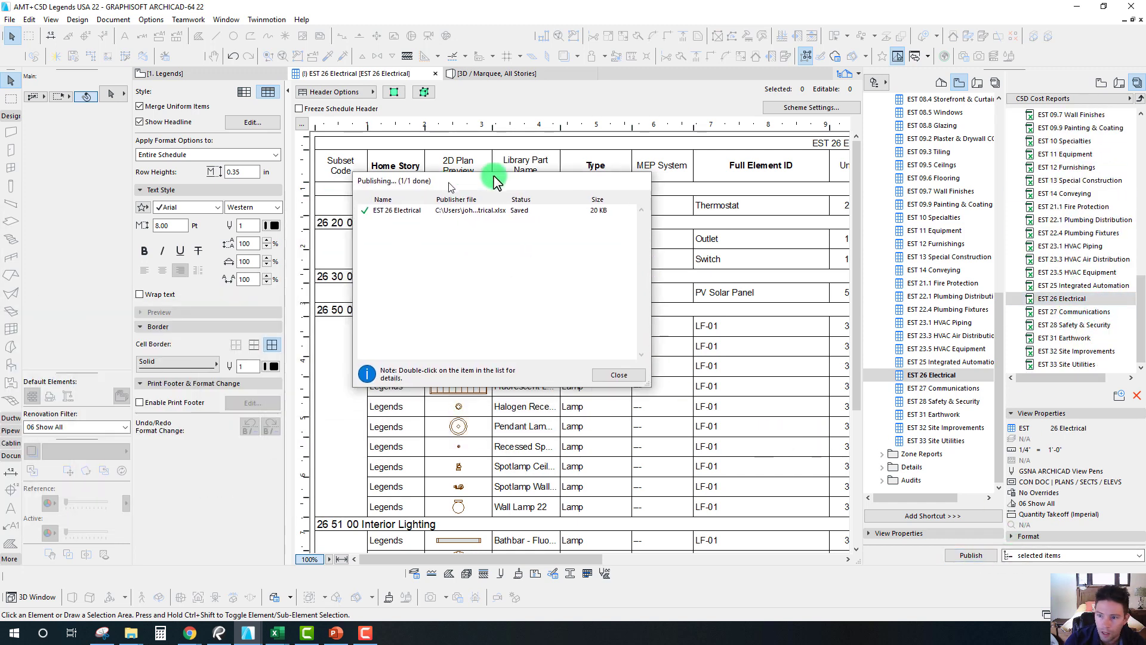
pyautogui.click(671, 363)
# Switch to the AMT22+C5D Estimate.xlsm workbook in Excel, review its listed data sources and go to sheet 26.
pyautogui.click(279, 634)
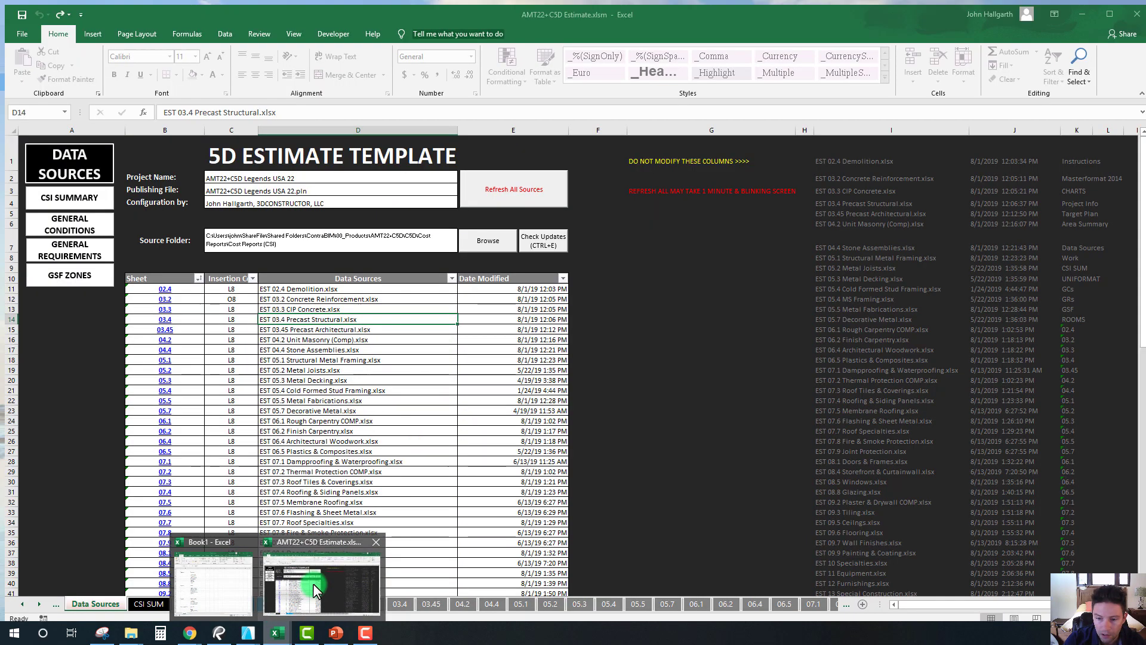
pyautogui.click(315, 591)
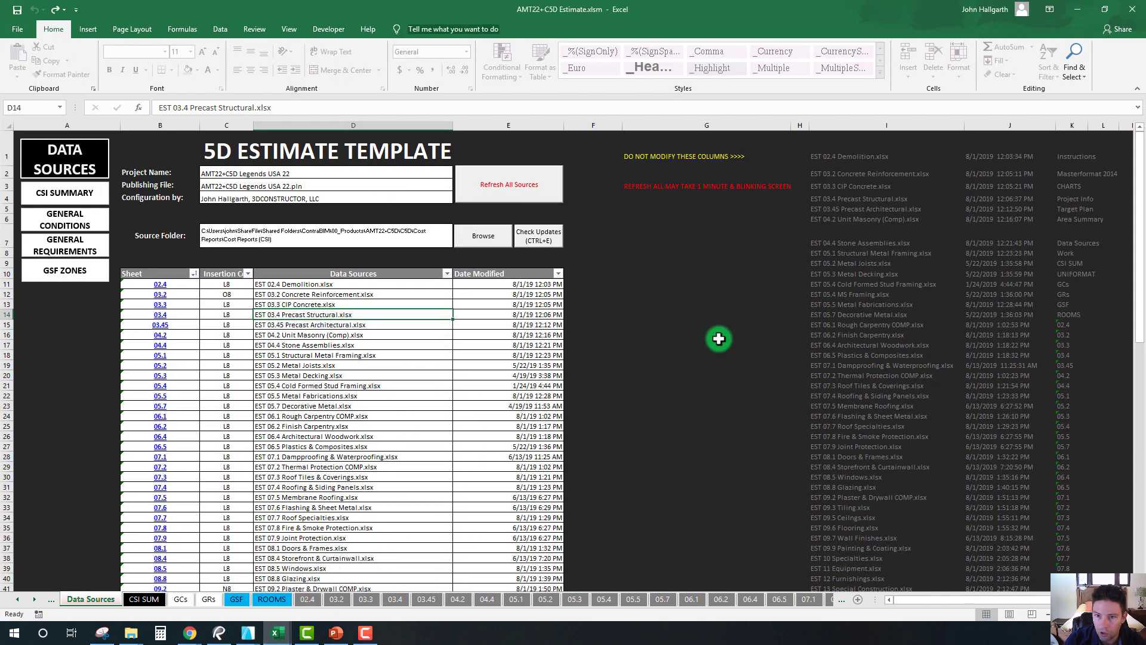
pyautogui.scroll(-2, 236, 405)
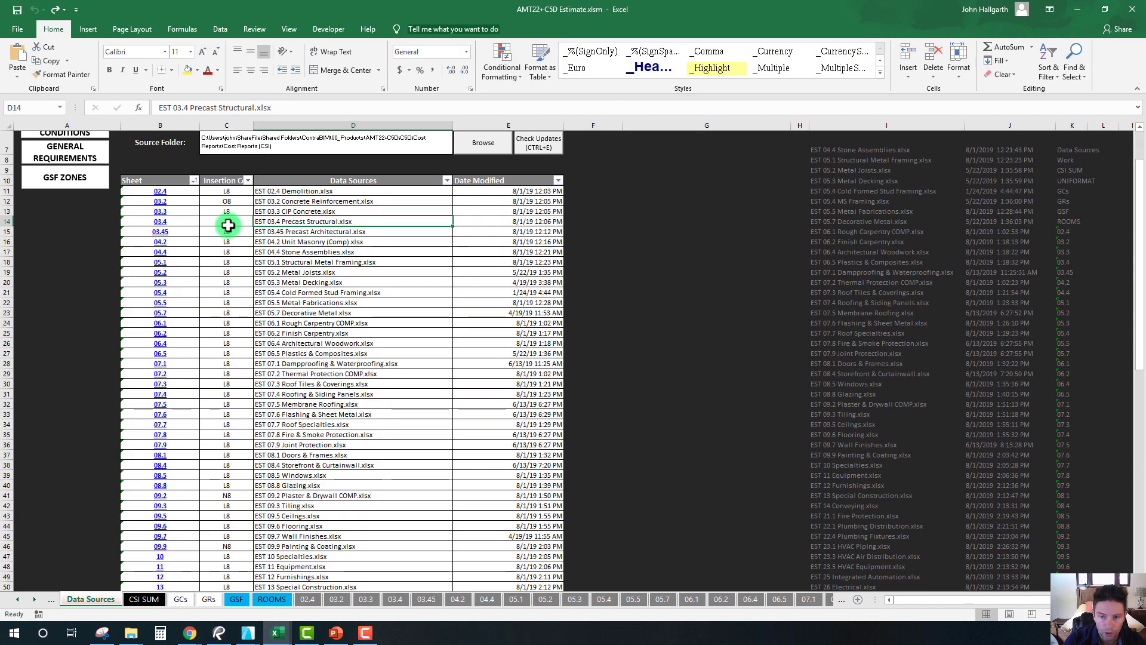
pyautogui.moveTo(280, 191); pyautogui.dragTo(295, 472)
pyautogui.scroll(-9, 295, 468)
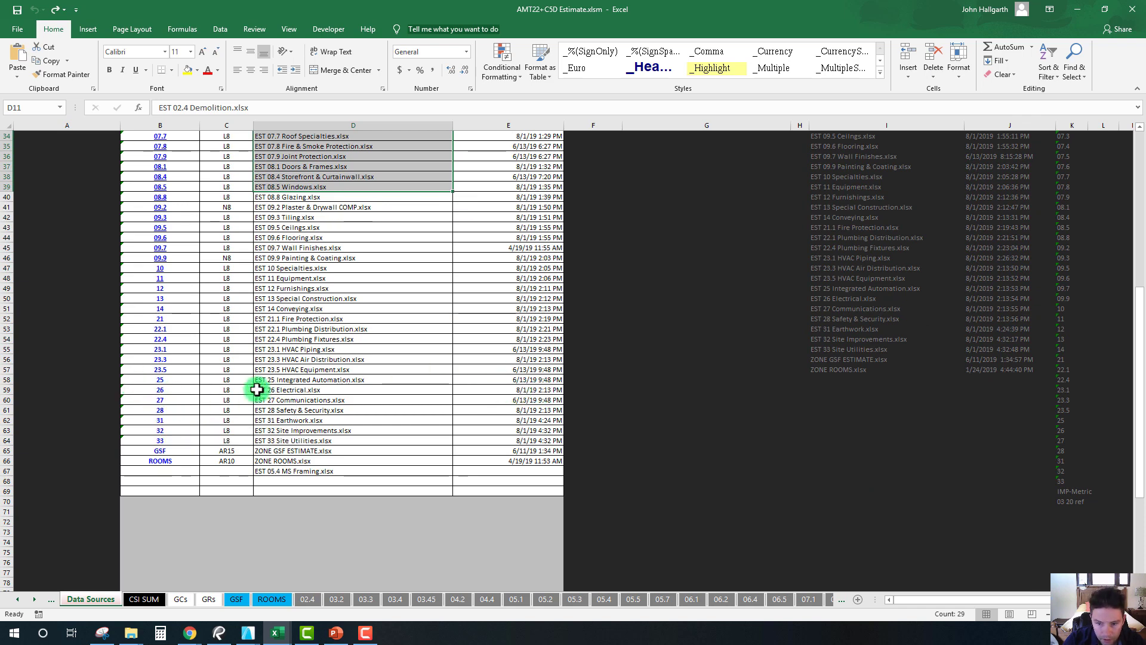
pyautogui.click(161, 391)
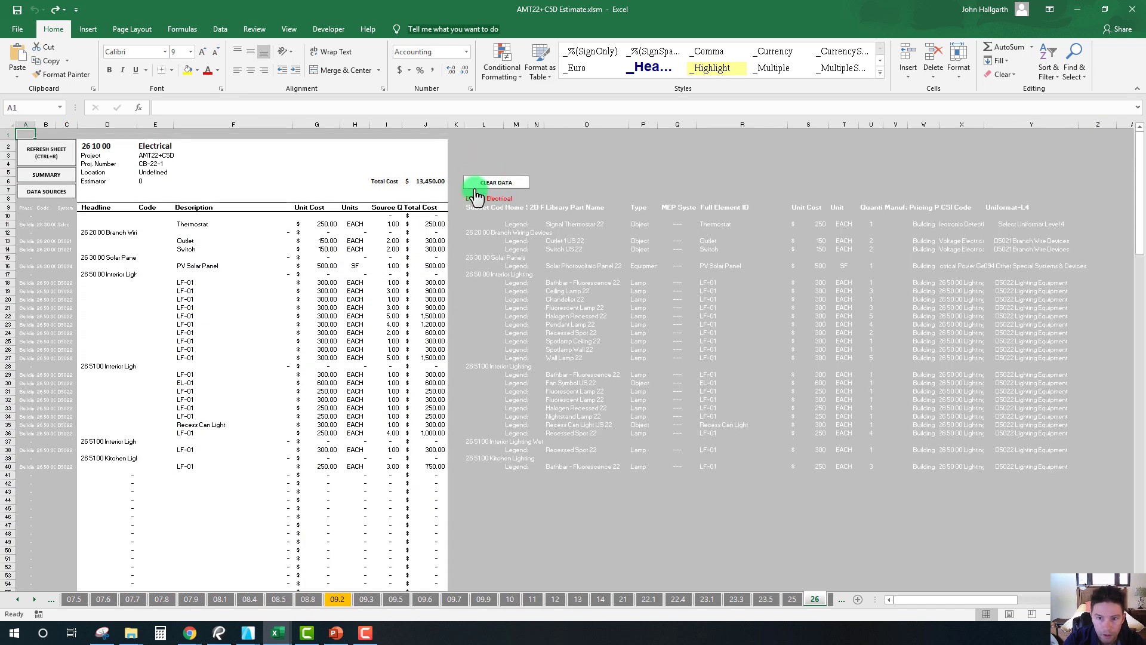
# Clear the old source data on the Electrical sheet and refresh it from the published report.
pyautogui.click(493, 182)
pyautogui.click(46, 152)
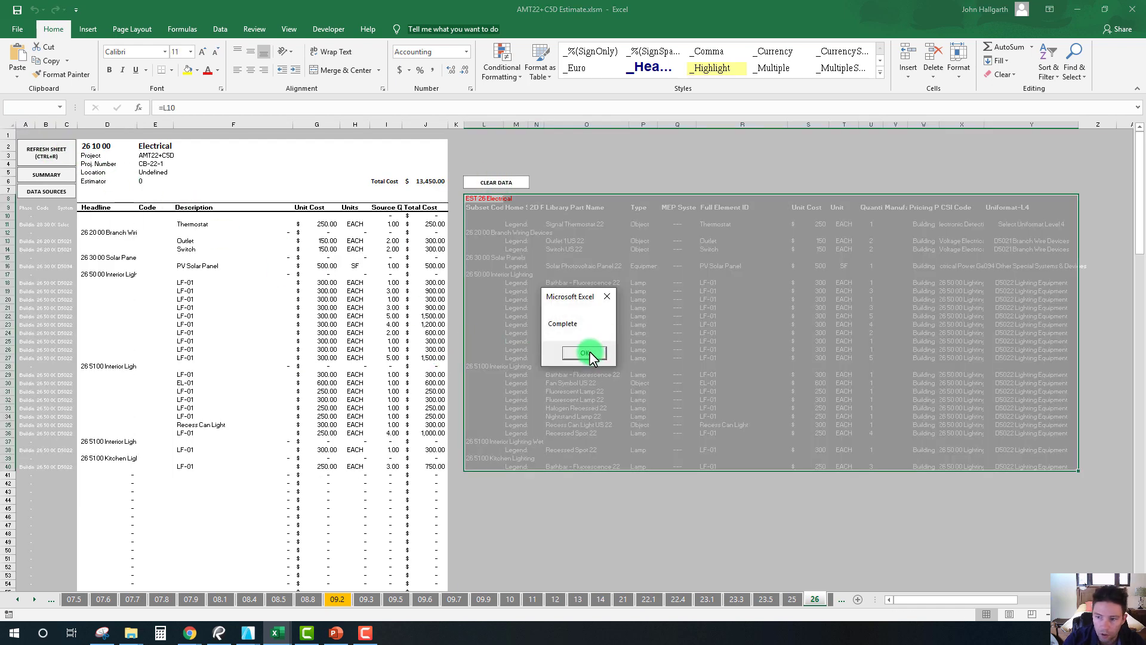
pyautogui.click(585, 354)
pyautogui.click(48, 150)
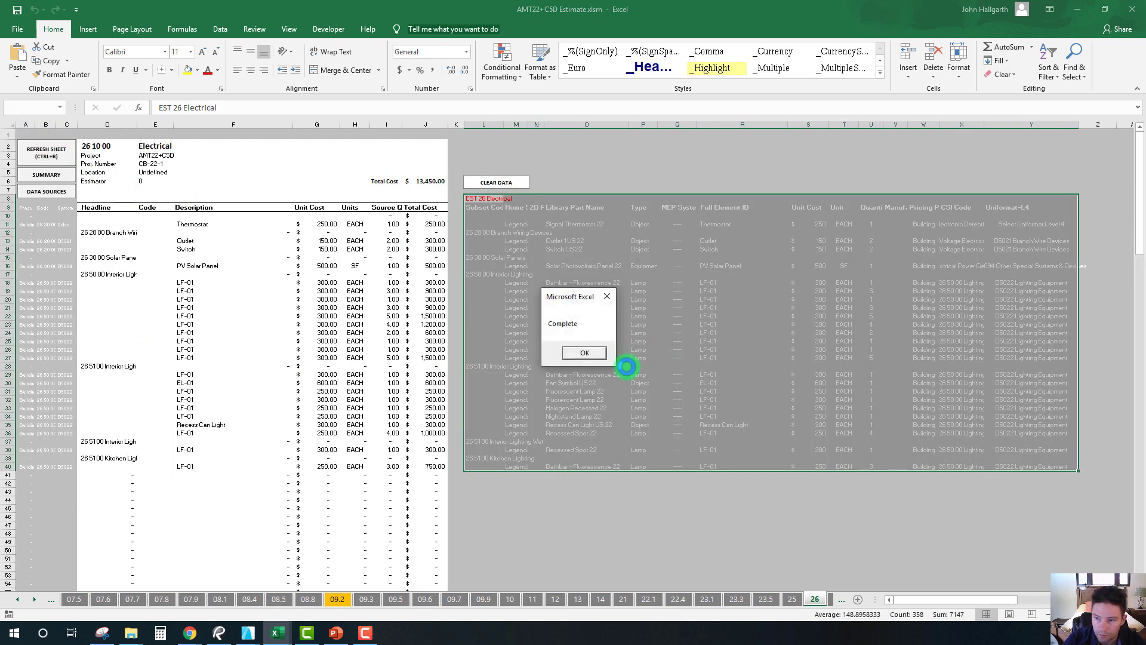
pyautogui.click(583, 353)
pyautogui.click(354, 340)
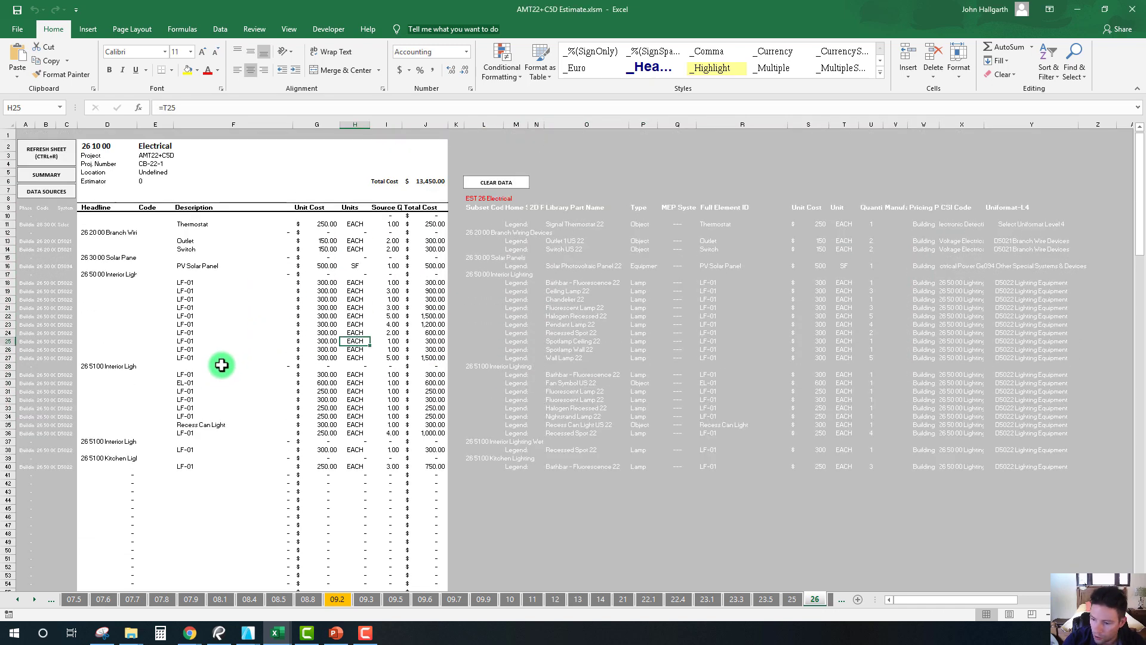
# Return to ArchiCAD, collapse the Cost Reports (CSI) folder and widen the view tree.
pyautogui.click(1077, 10)
pyautogui.moveTo(997, 306); pyautogui.dragTo(988, 110)
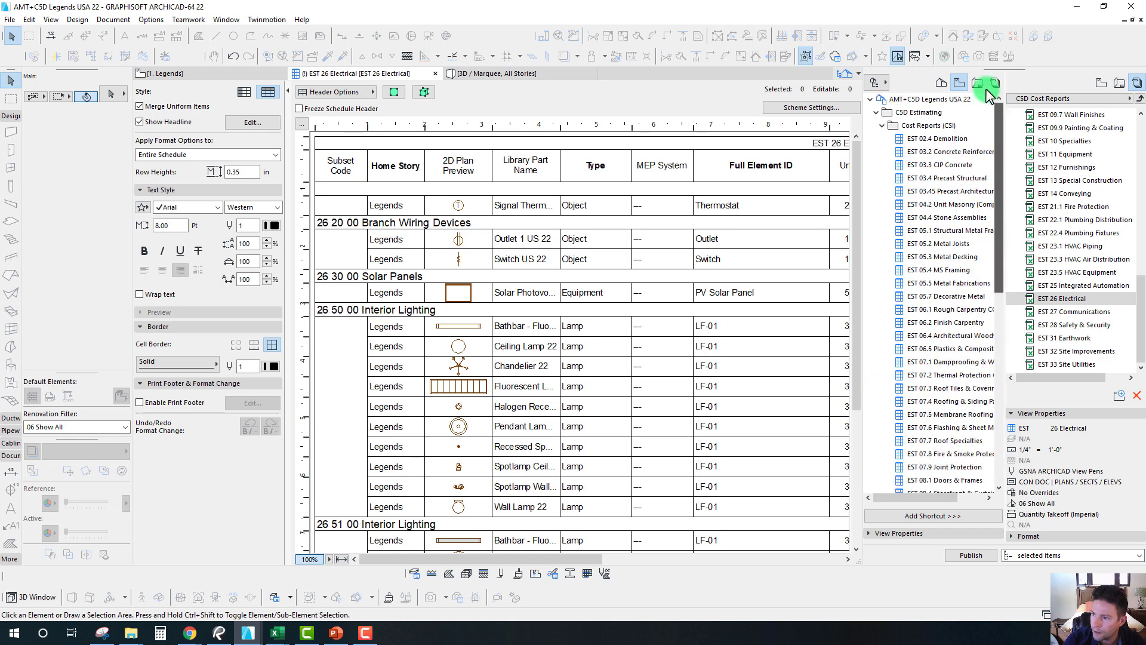
pyautogui.click(882, 126)
pyautogui.moveTo(869, 162); pyautogui.dragTo(851, 164)
pyautogui.click(889, 113)
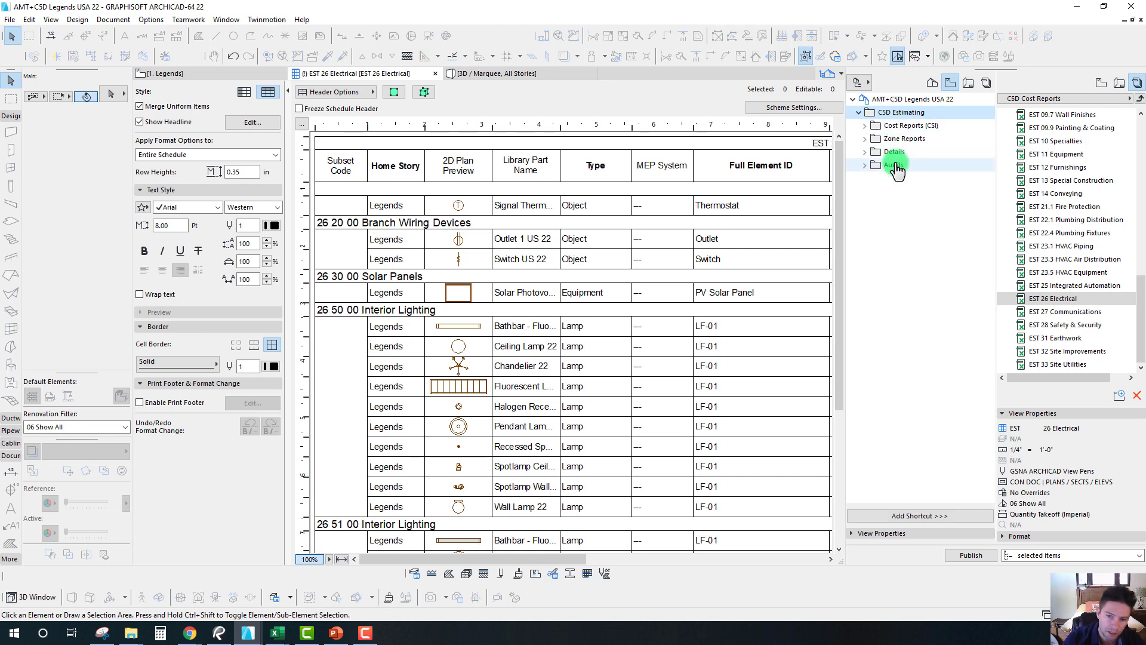
# Look through the schedules in the Cost Reports (CSI) and Zone Reports folders, collapsing each folder again.
pyautogui.click(892, 126)
pyautogui.click(865, 128)
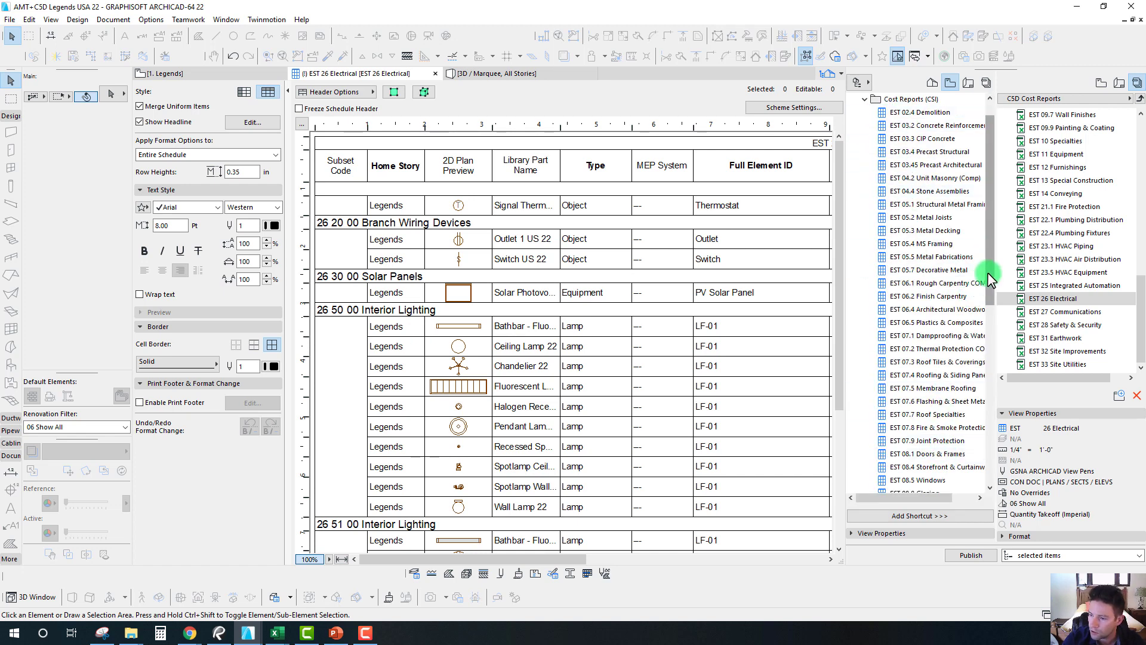
pyautogui.scroll(1, 985, 215)
pyautogui.click(866, 127)
pyautogui.click(865, 141)
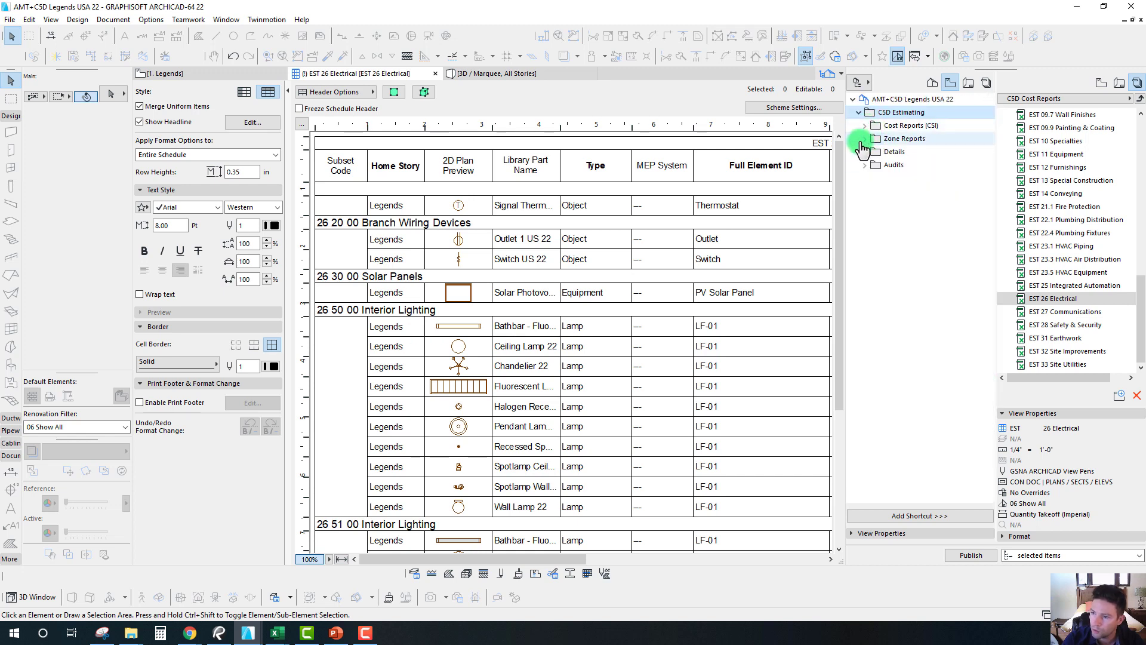
pyautogui.click(866, 141)
pyautogui.click(917, 140)
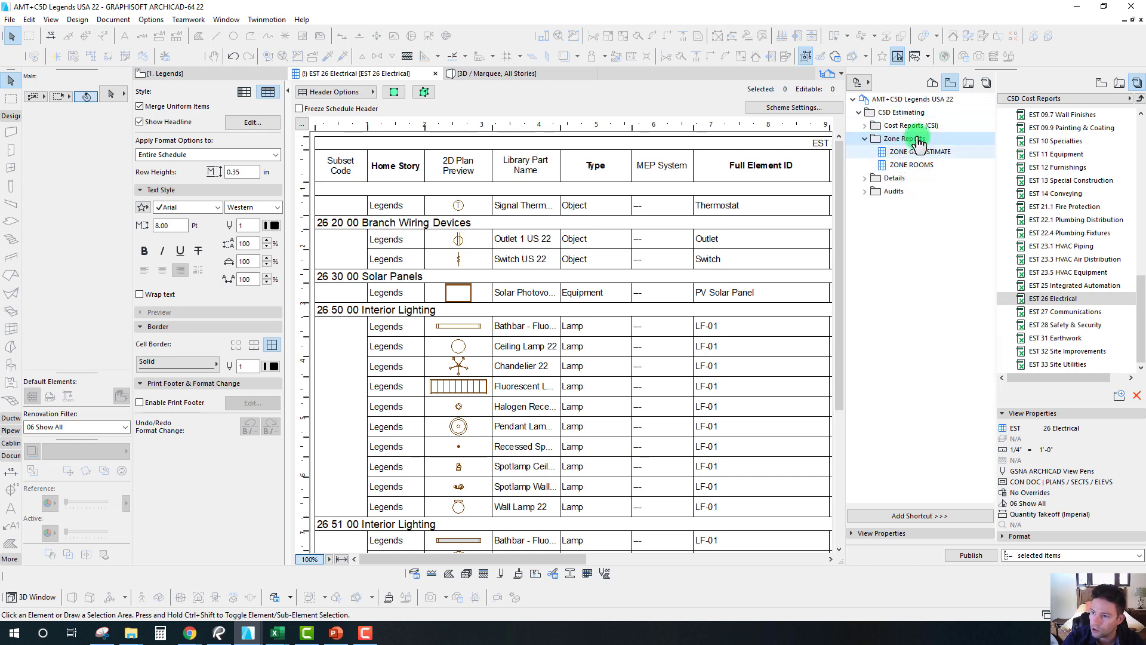
pyautogui.click(865, 139)
# Review the schedules in the Details and Audits folders, including AUDIT Unit Cost, and collapse both folders.
pyautogui.click(895, 153)
pyautogui.doubleClick(896, 154)
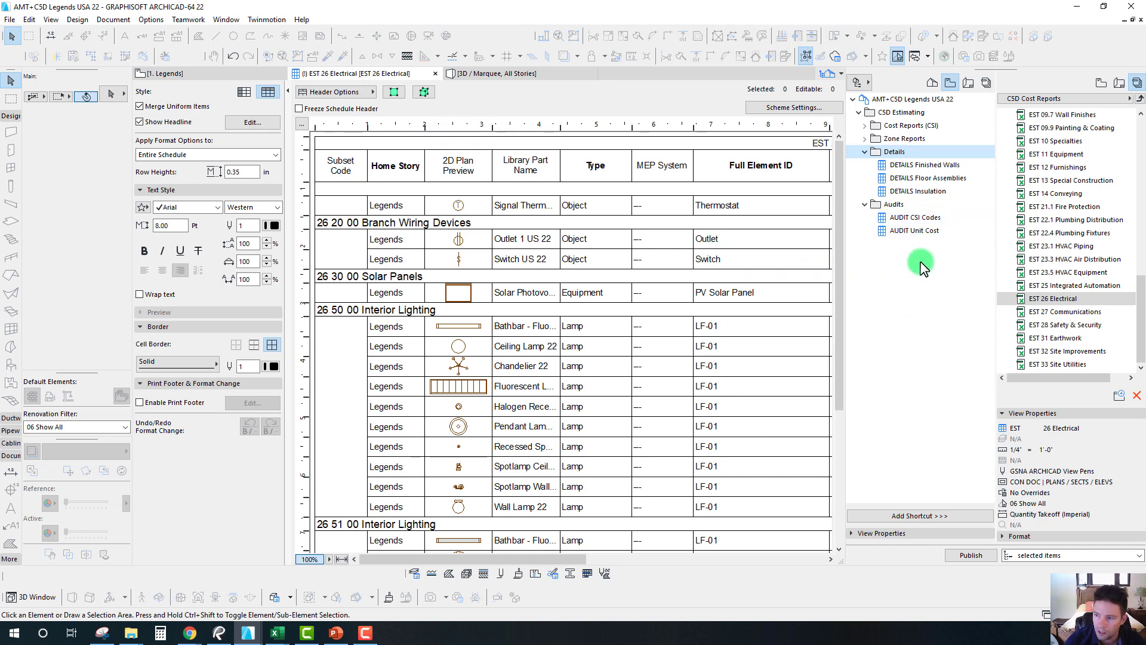
pyautogui.click(914, 231)
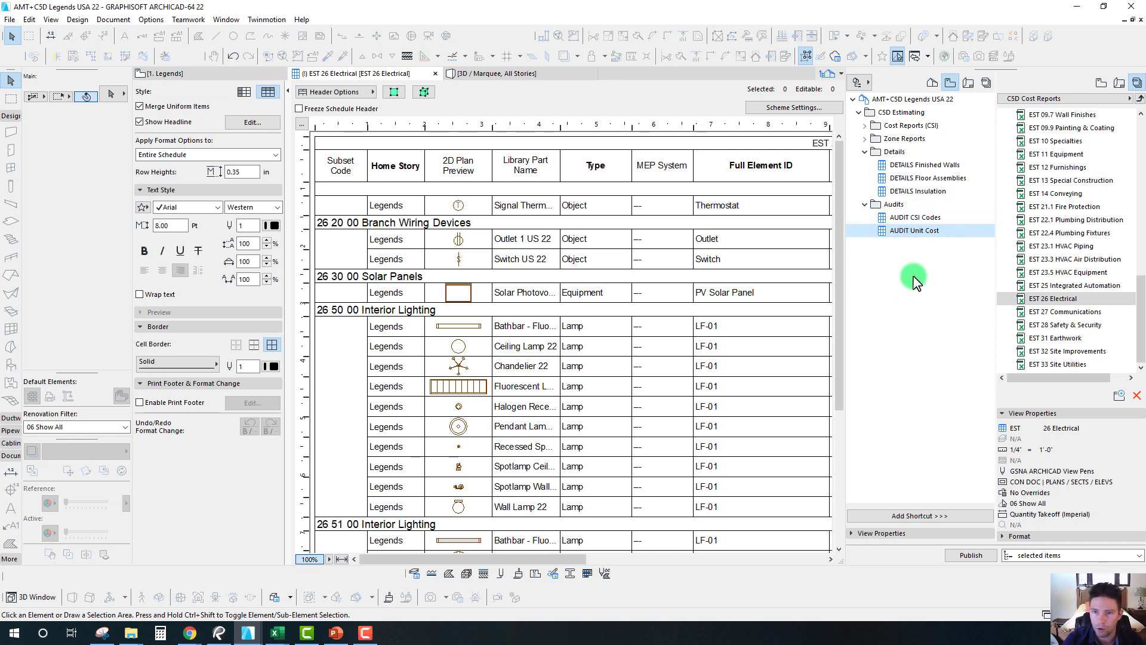
pyautogui.click(864, 204)
pyautogui.click(871, 153)
pyautogui.click(865, 153)
# Return to the Legends floor plan and look over the interactive legend sheets down to Quick Rooms / Matrix.
pyautogui.click(219, 72)
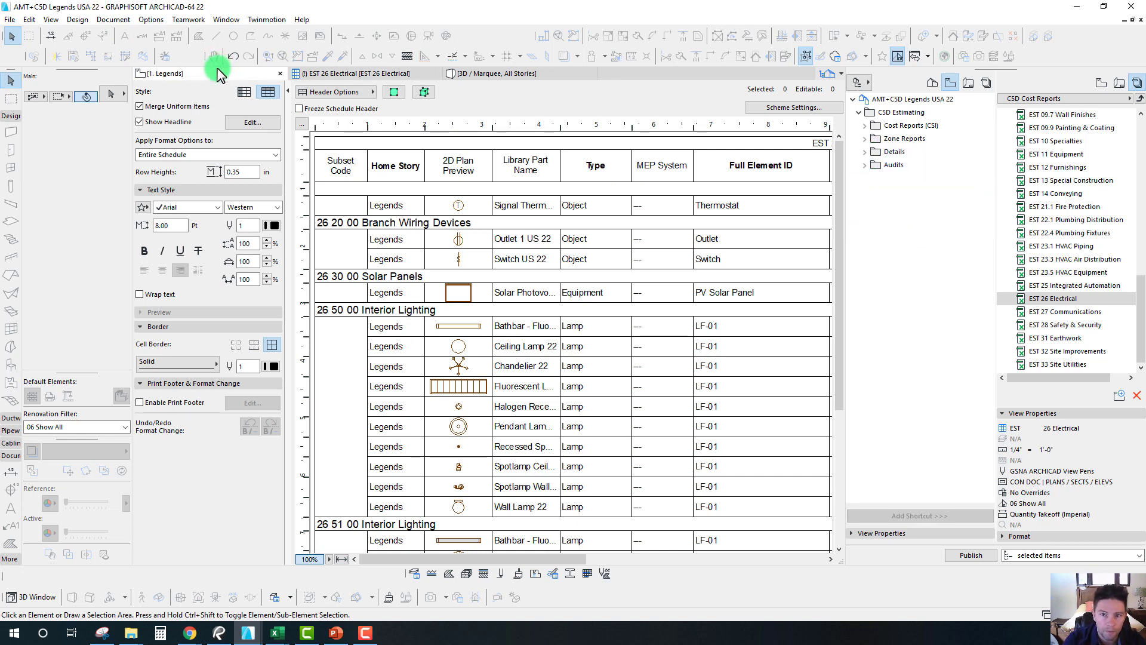
pyautogui.scroll(-3, 436, 224)
pyautogui.scroll(4, 430, 218)
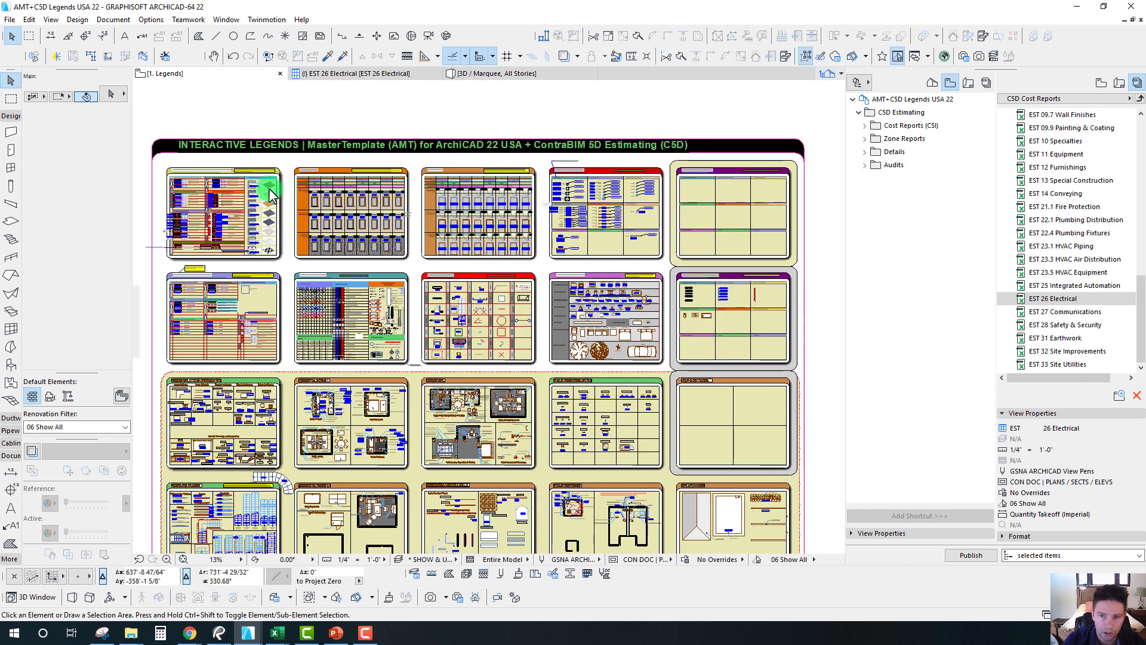
pyautogui.moveTo(481, 382); pyautogui.dragTo(486, 365, button='middle')
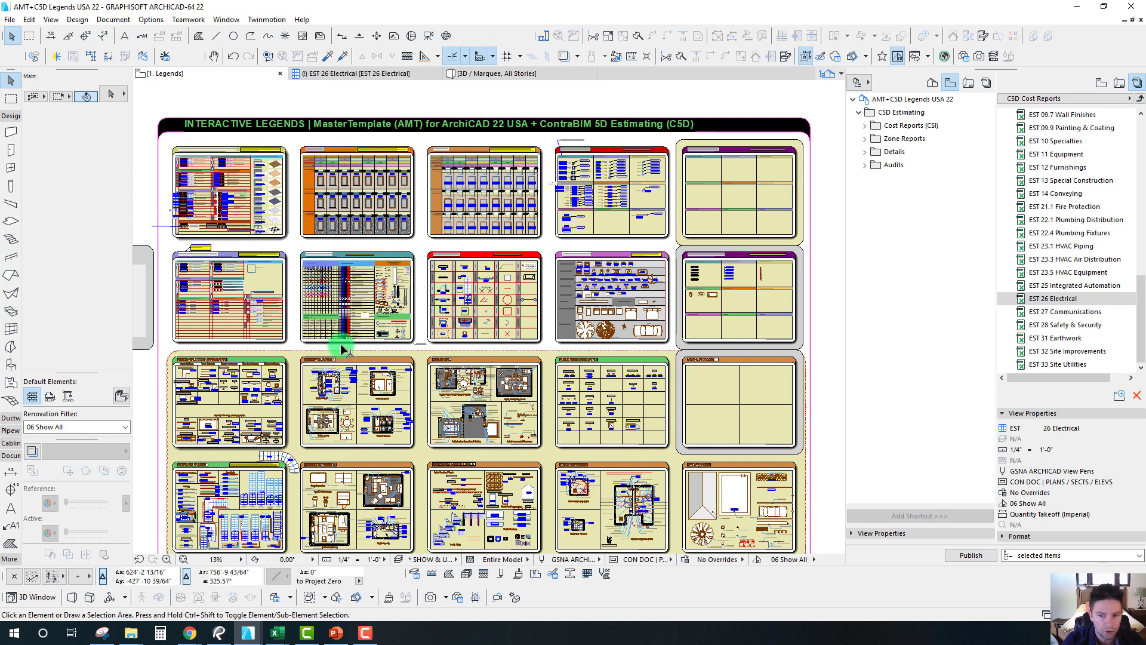
pyautogui.moveTo(443, 397); pyautogui.dragTo(440, 374, button='middle')
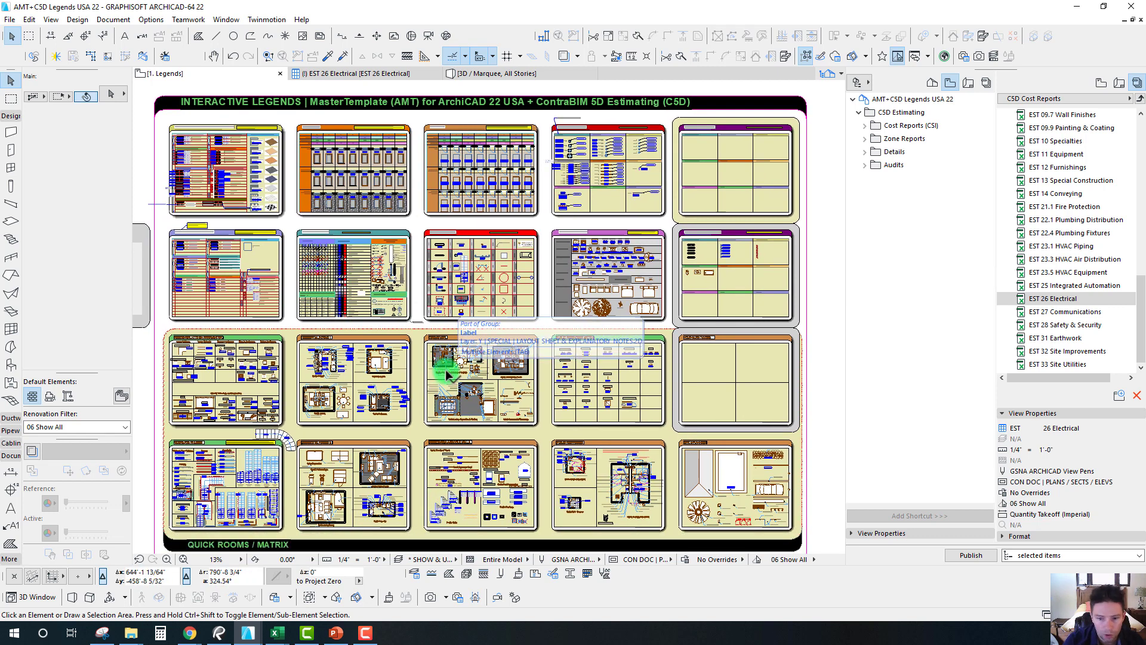